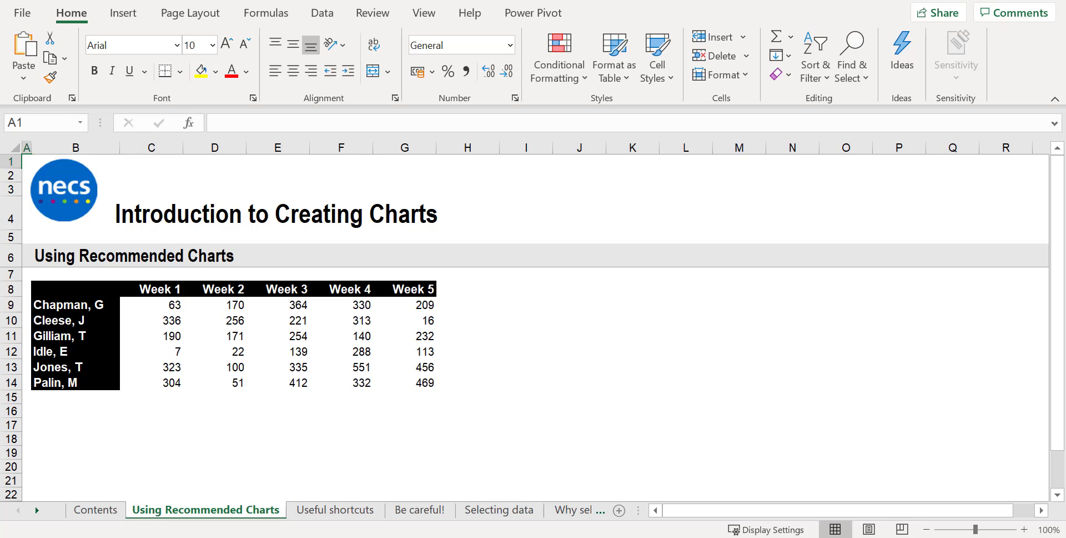
Open the recommended charts for the weekly data table and preview the suggestions from Clustered Column through Pareto
click(272, 336)
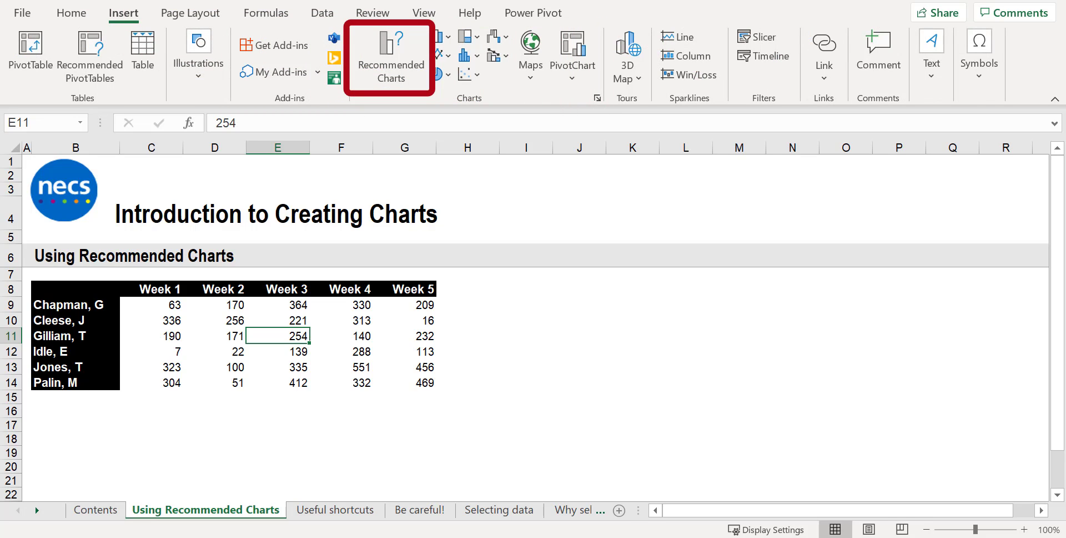
click(398, 82)
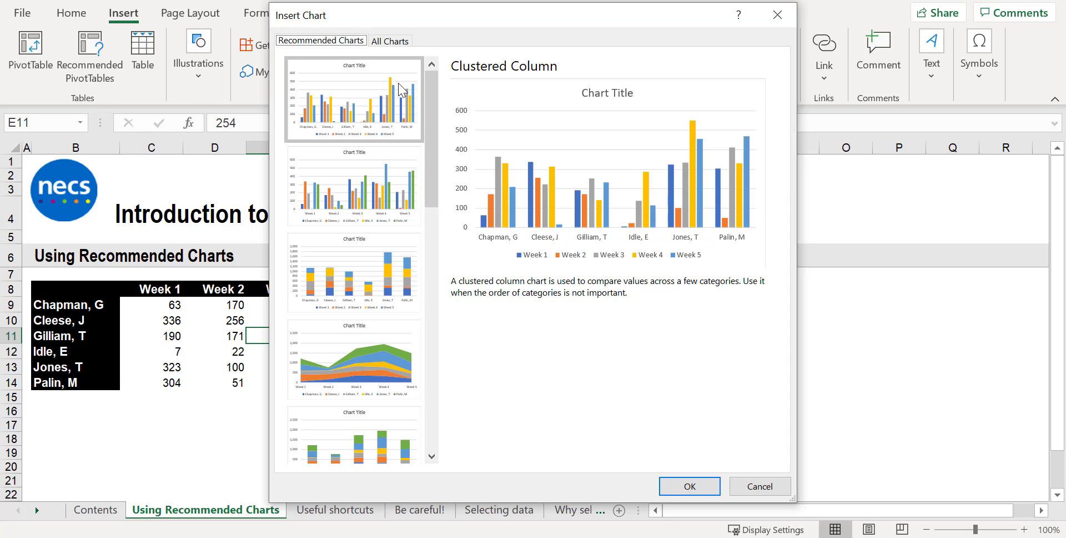
key(Down)
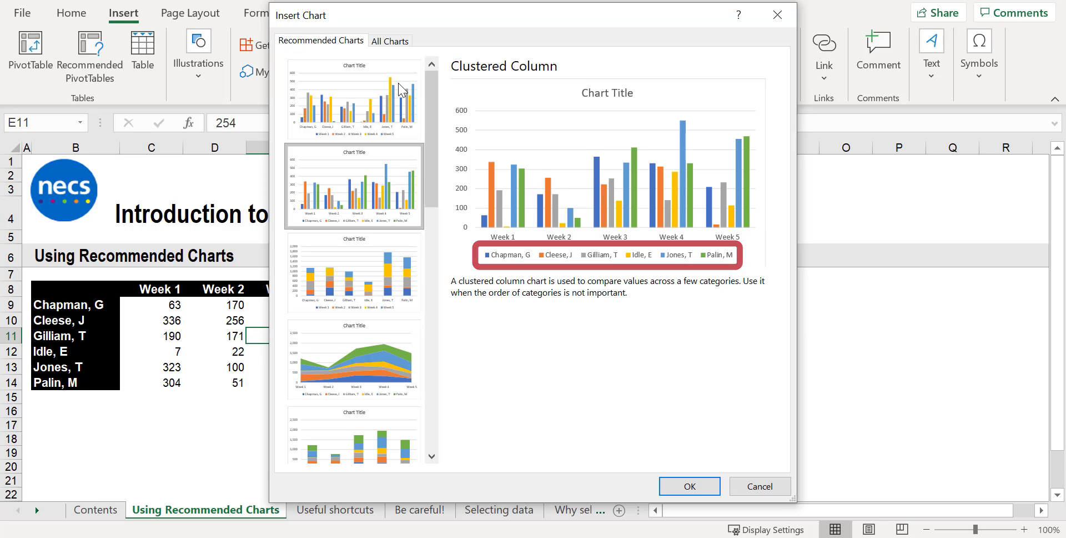
key(Down)
key(Down)
key(Down)
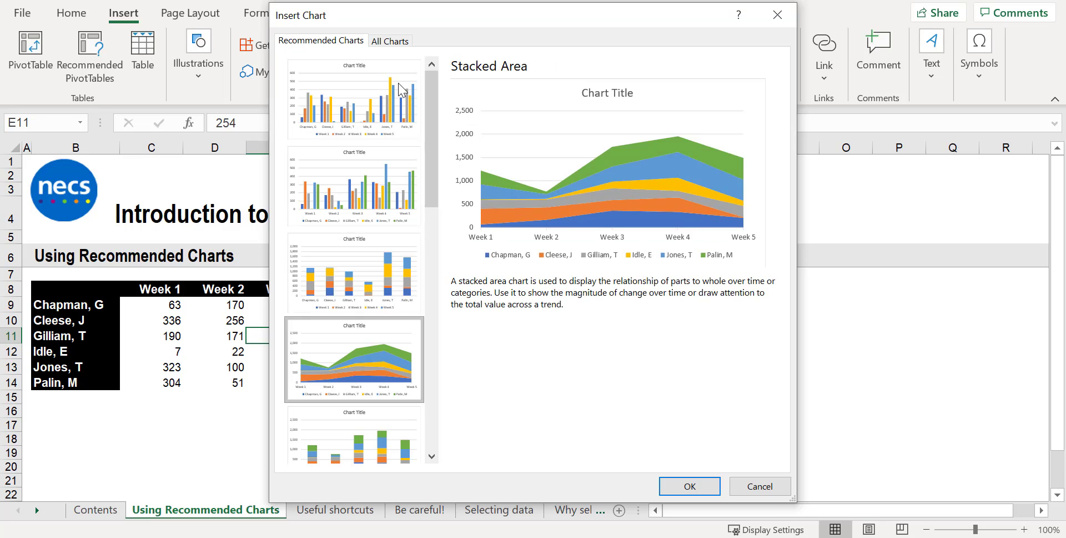
key(Down)
key(Down)
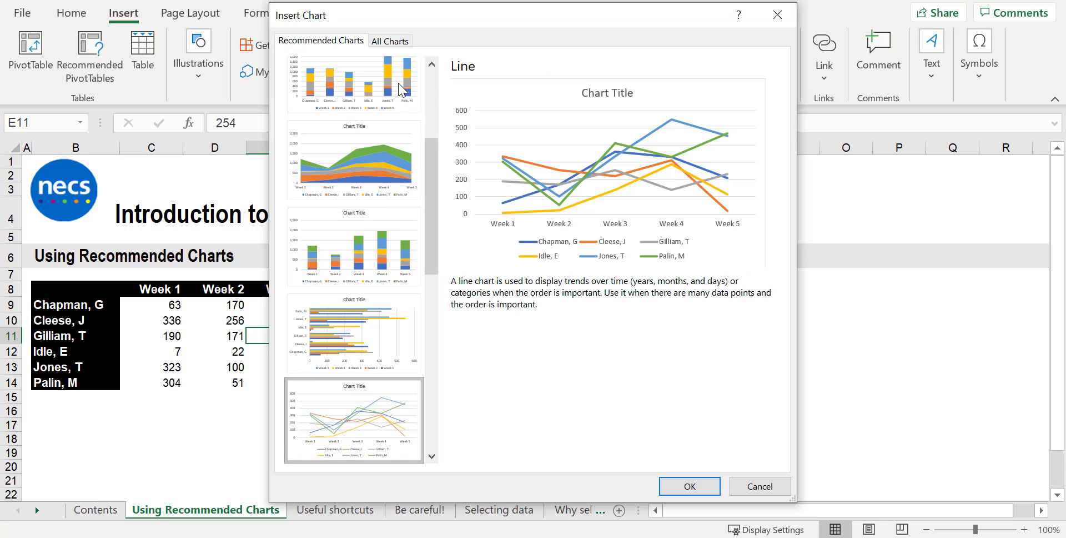
key(Down)
key(Down)
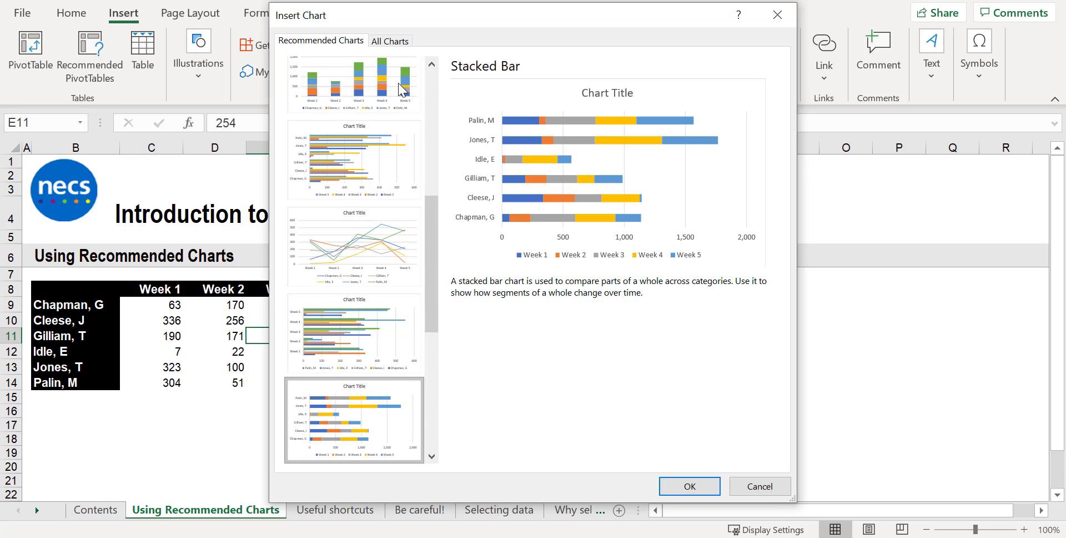
key(Down)
key(Down)
key(Down)
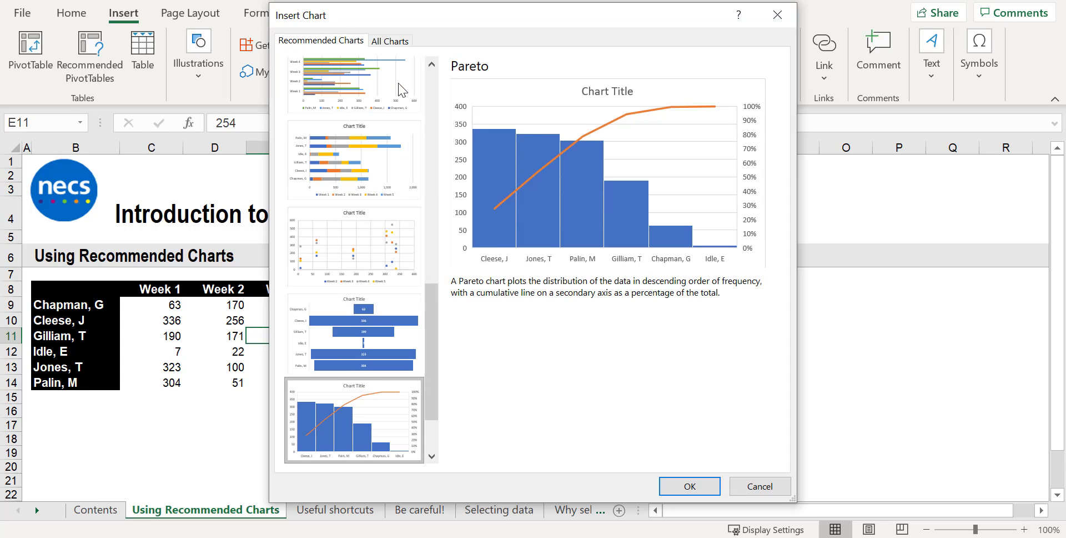
Examine the Column chart subtypes in the full chart list, including their stacked and 3-D variants and layout previews
click(400, 41)
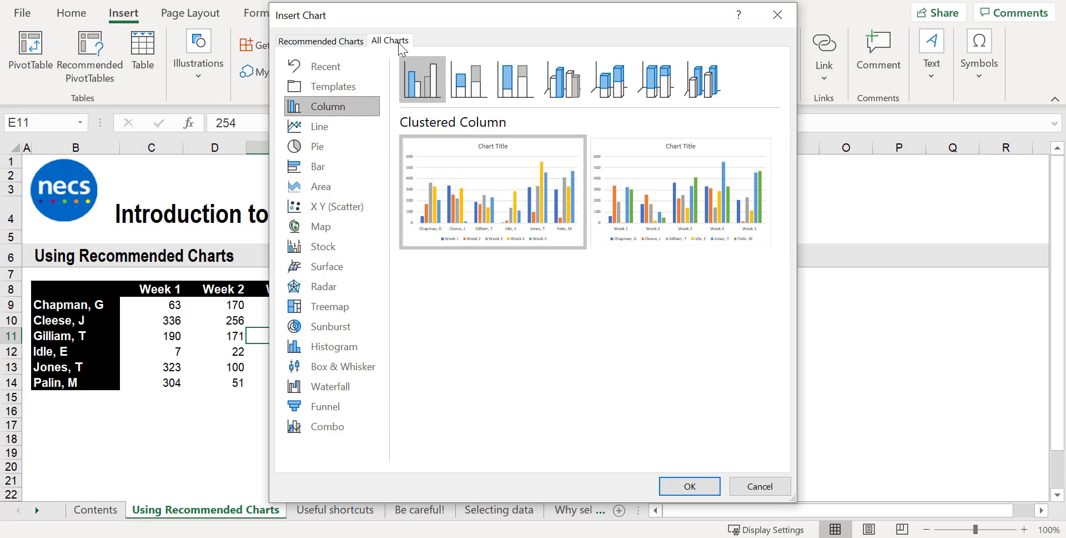
mouse_move(507, 196)
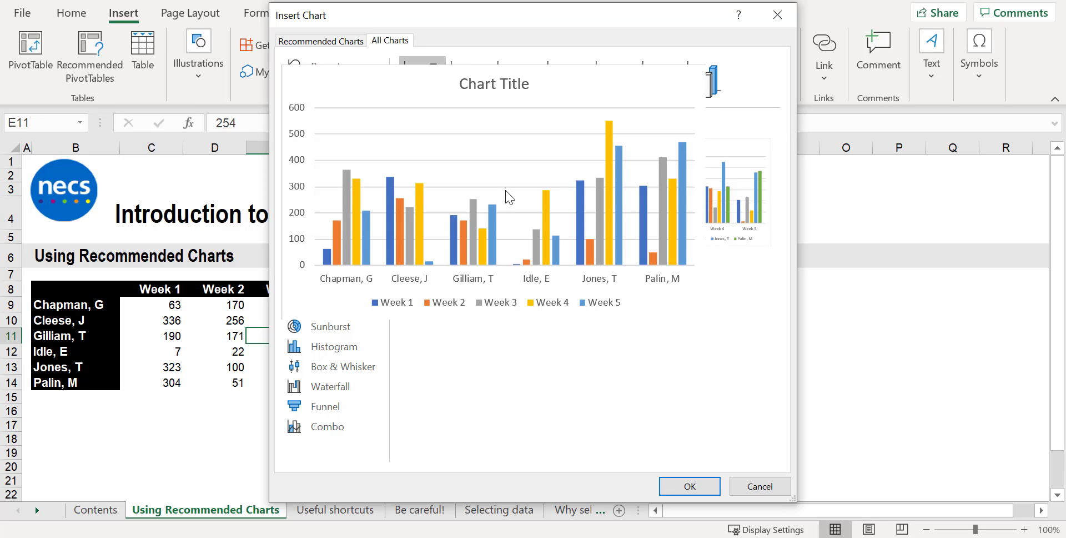
mouse_move(720, 201)
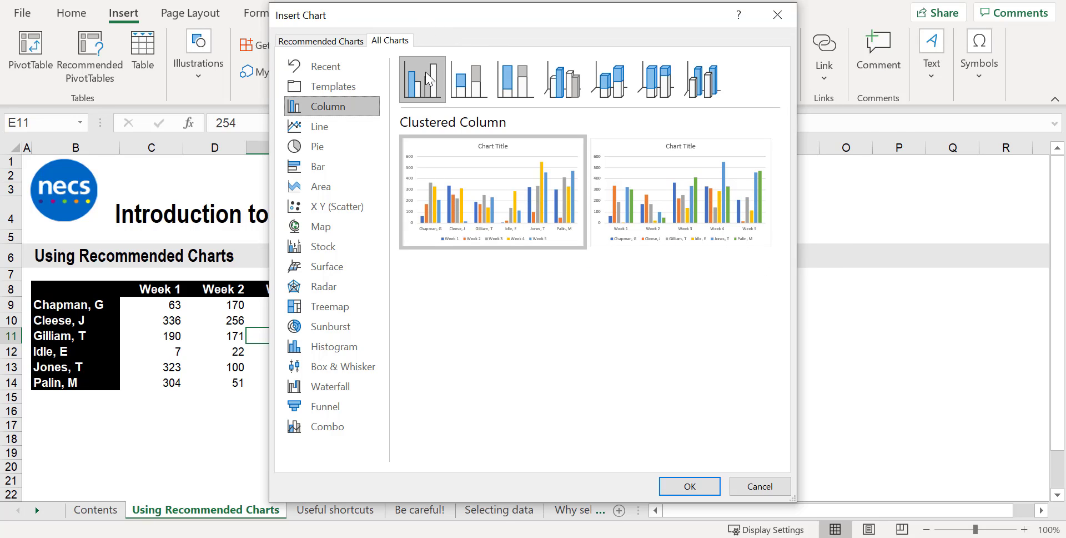
key(Right)
key(Right)
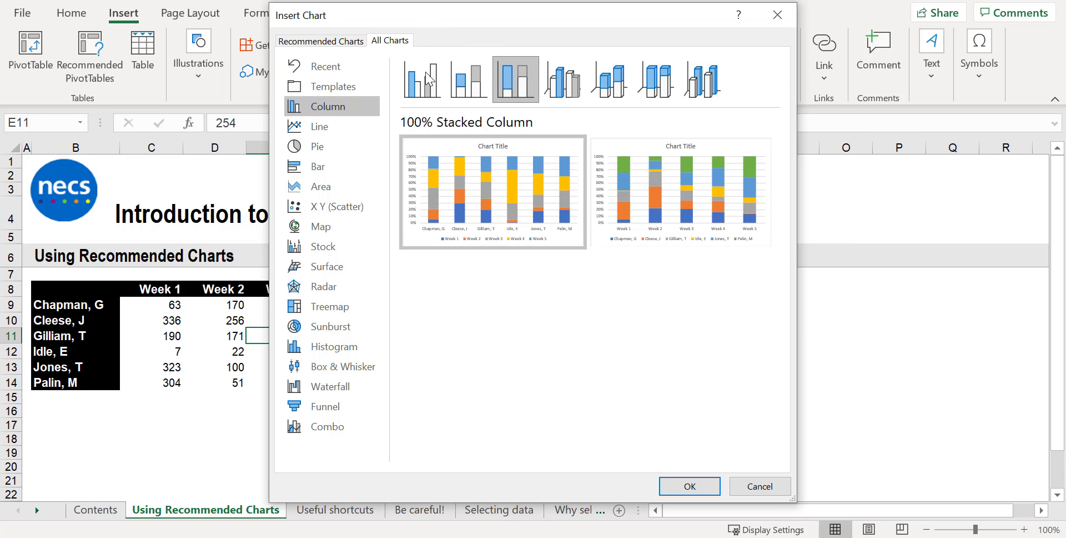
key(Right)
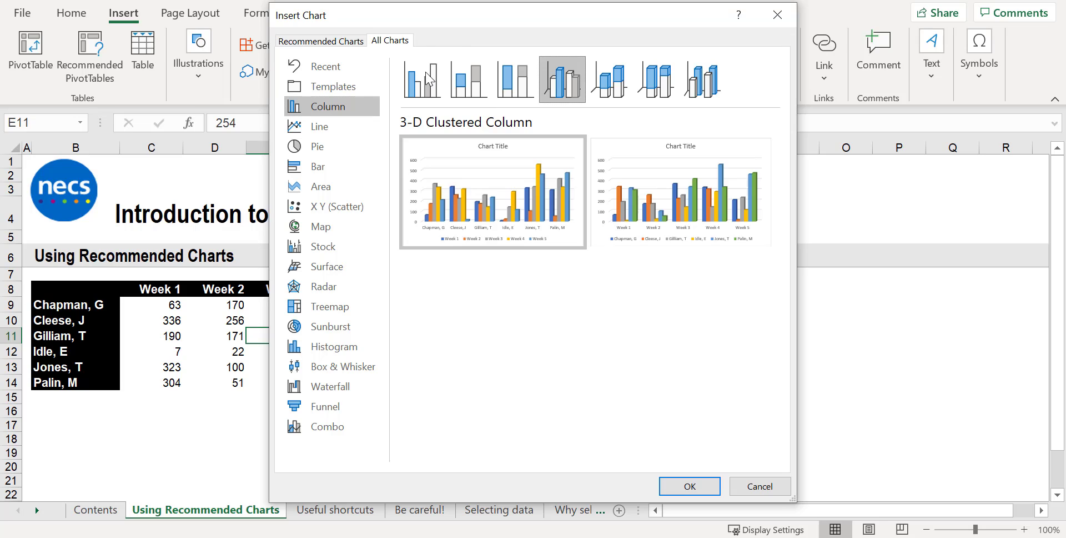
key(Right)
key(Right)
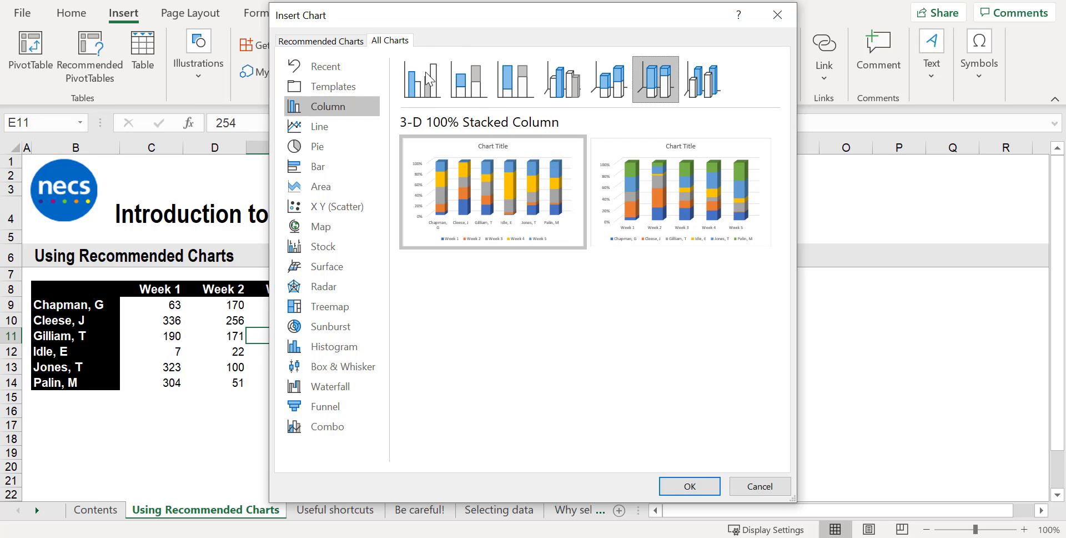
key(Right)
key(Right)
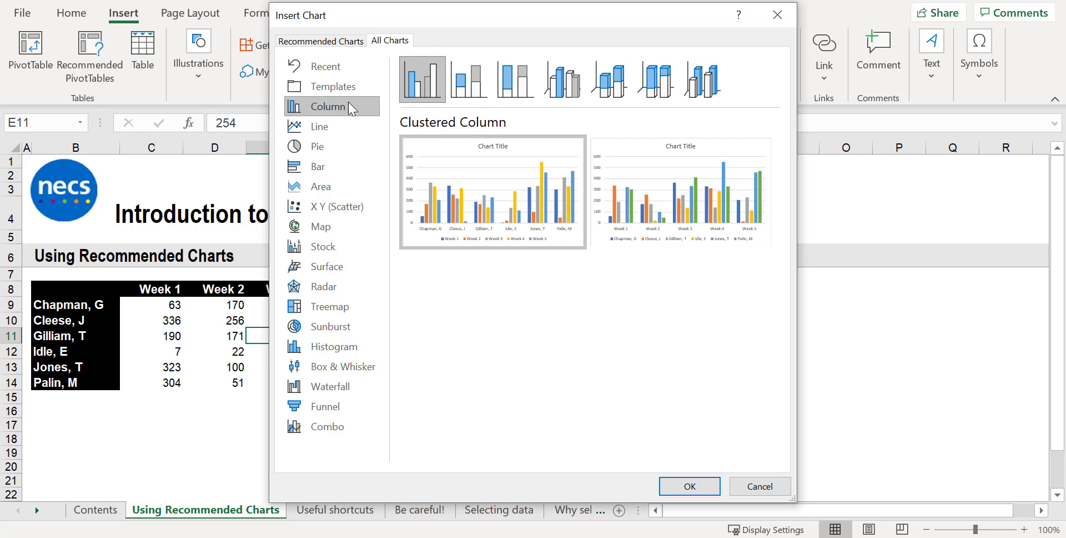
Review the other chart categories from Line through Combo and their previews for the weekly data
click(317, 128)
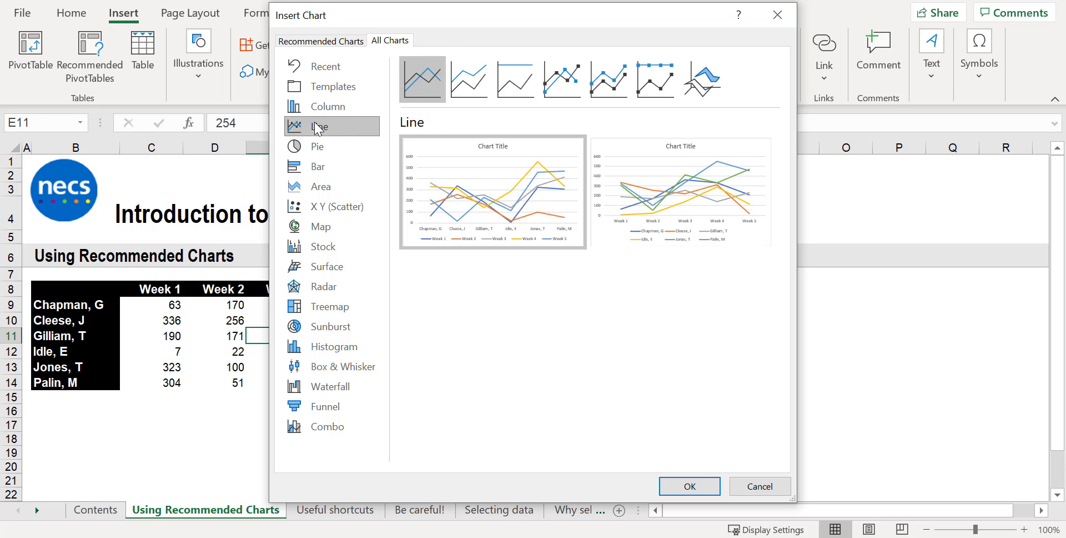
key(Down)
key(Down)
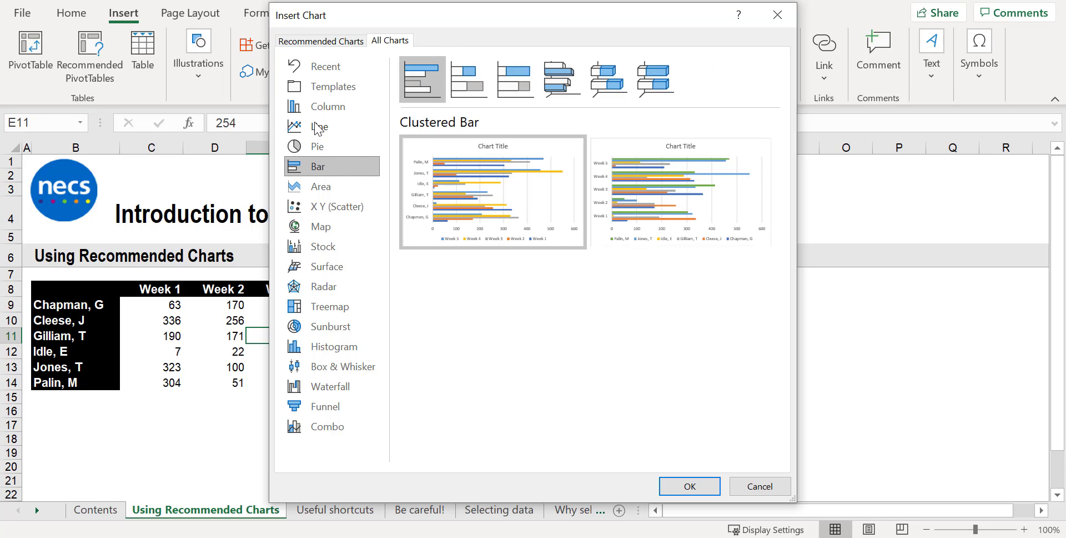
key(Down)
key(Down)
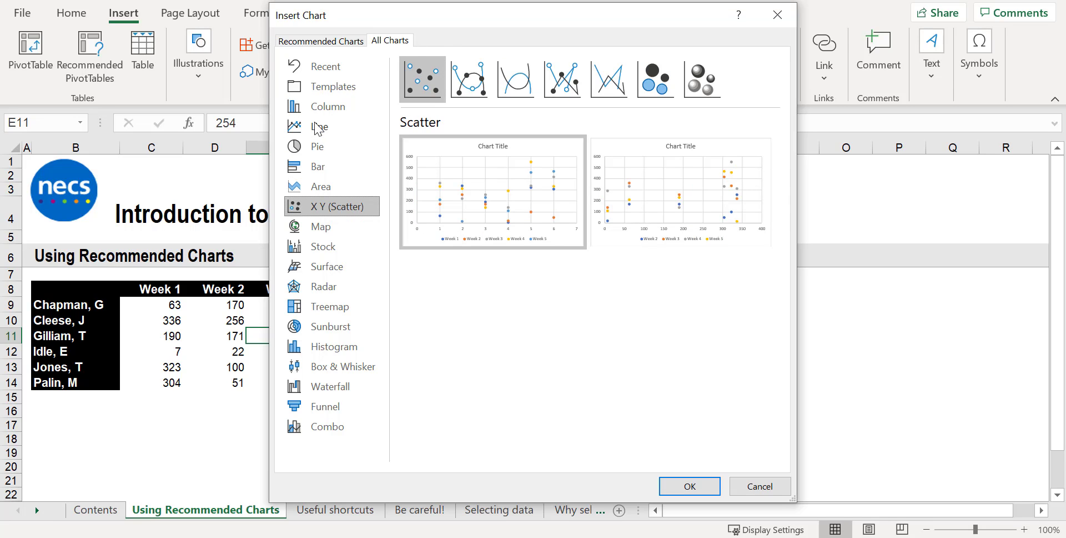
key(Down)
key(Down)
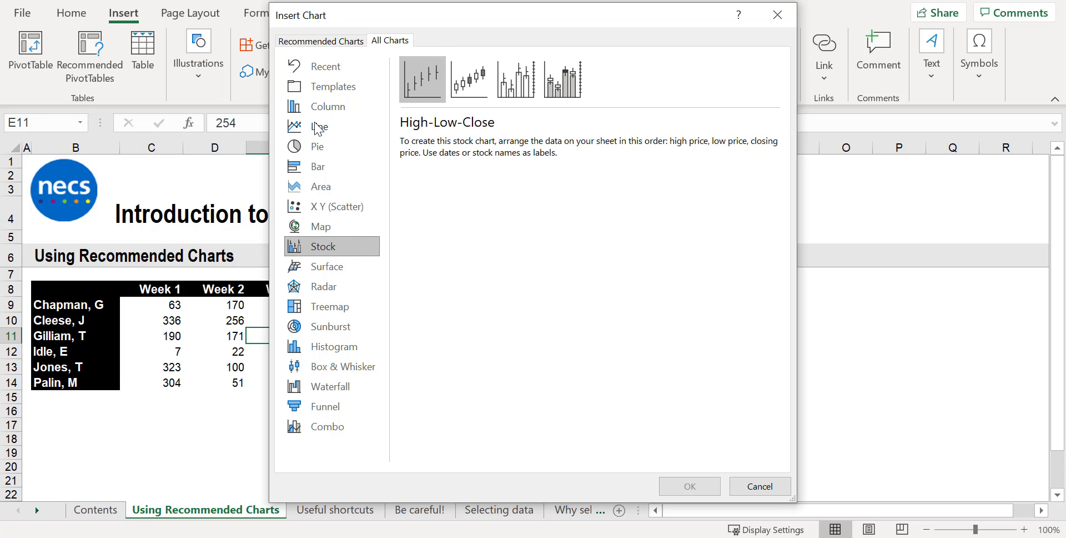
key(Down)
key(Down)
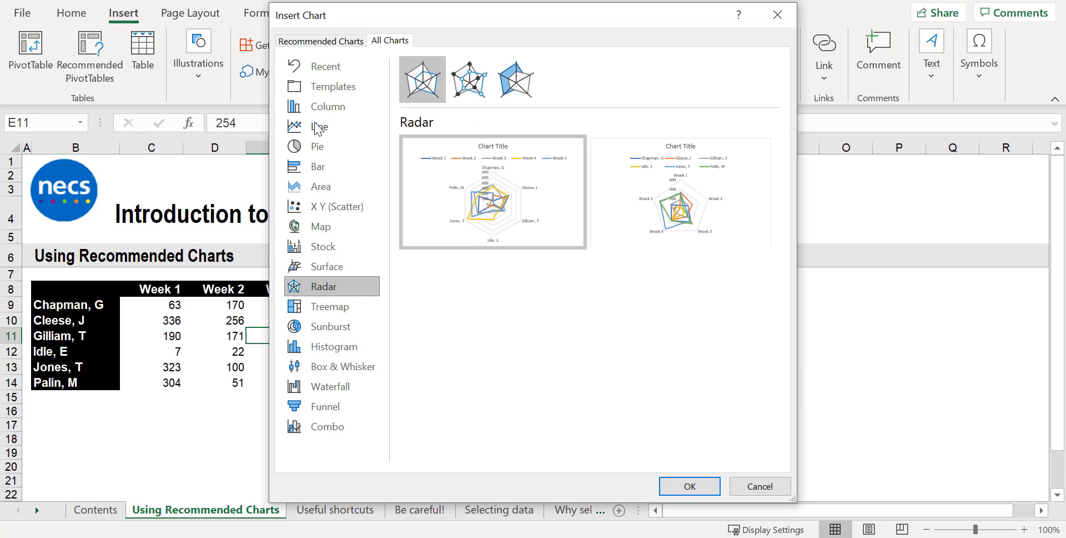
key(Down)
key(Down)
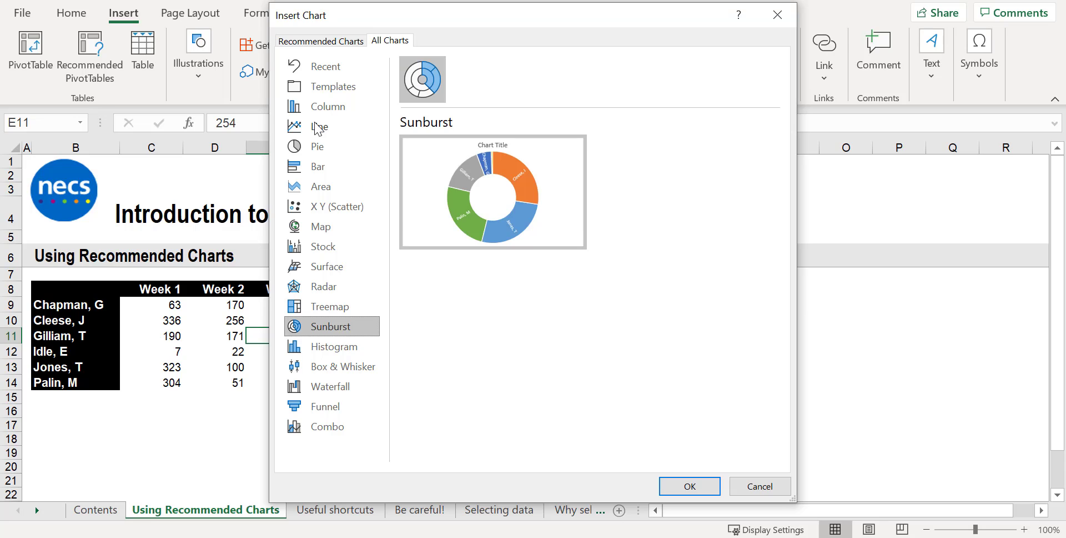
key(Down)
key(Down)
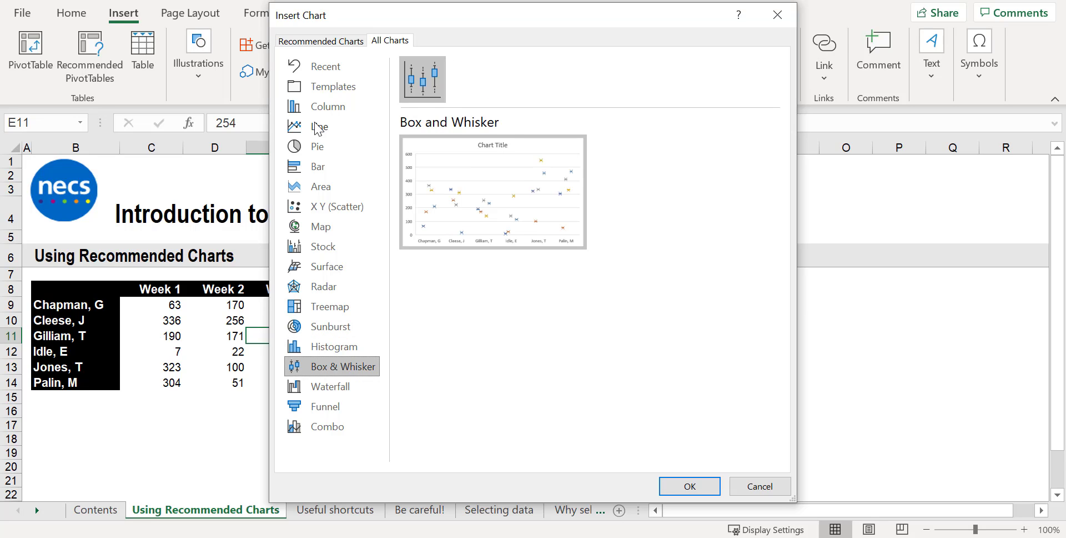
key(Down)
key(Down)
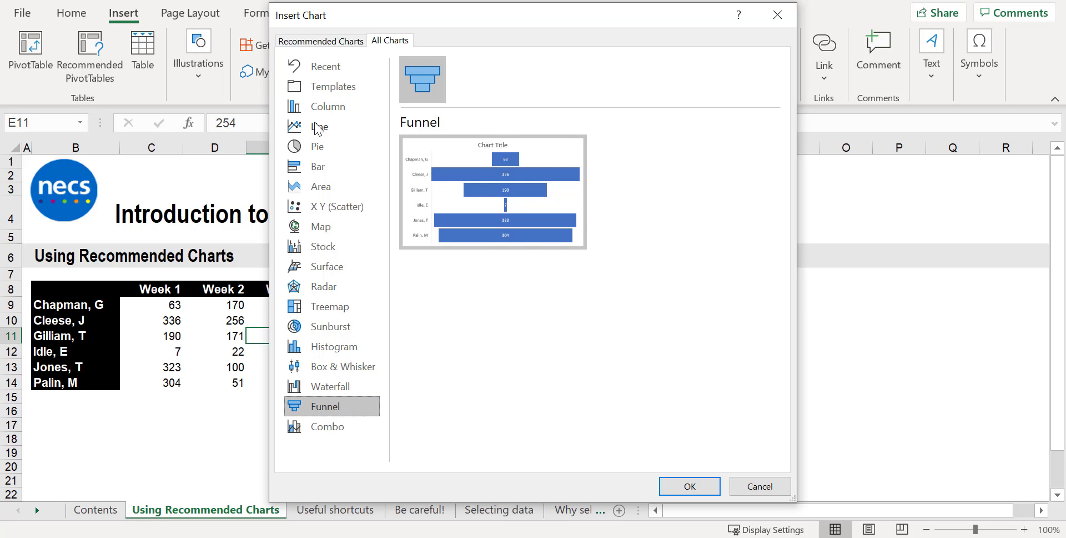
key(Down)
Insert the first recommended Clustered Column chart, with the weeks as legend entries, and return to cell A1
click(331, 44)
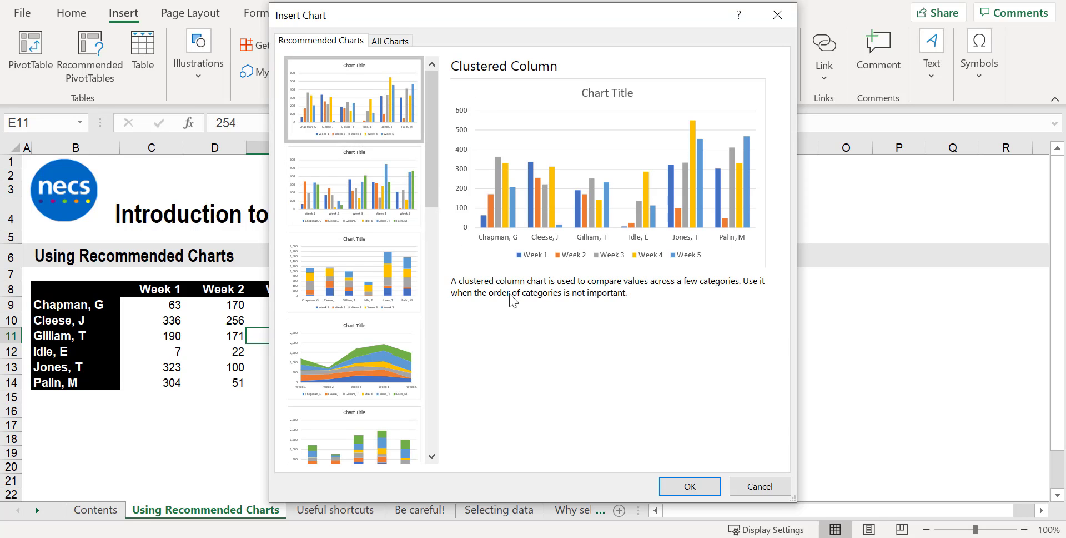
click(690, 486)
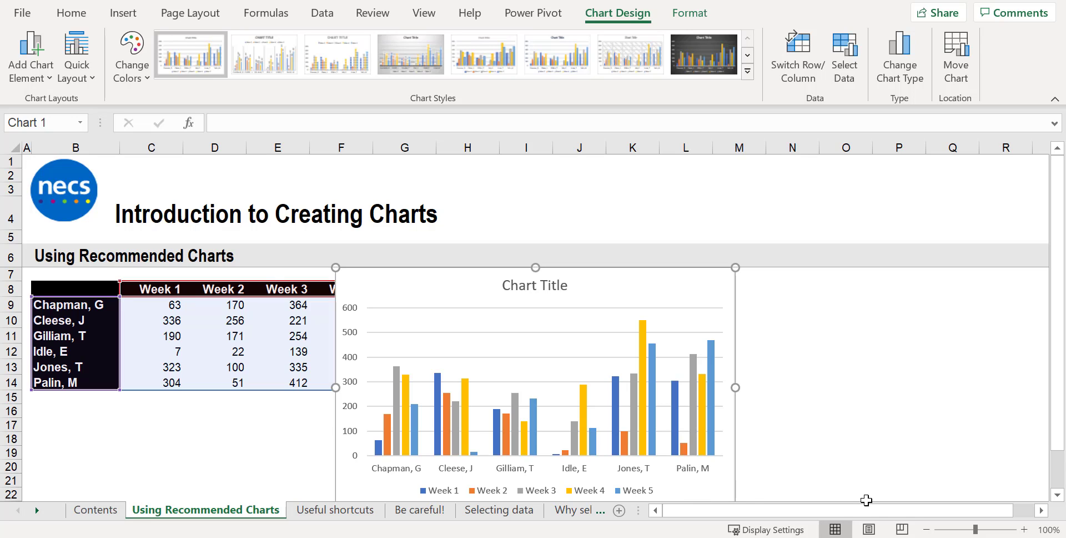
click(897, 481)
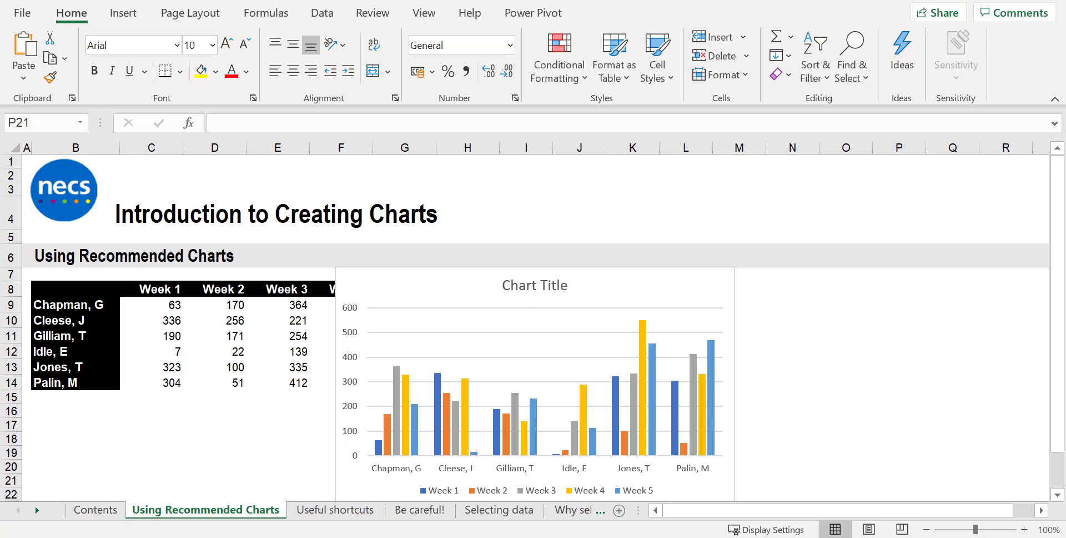
key(ctrl+Home)
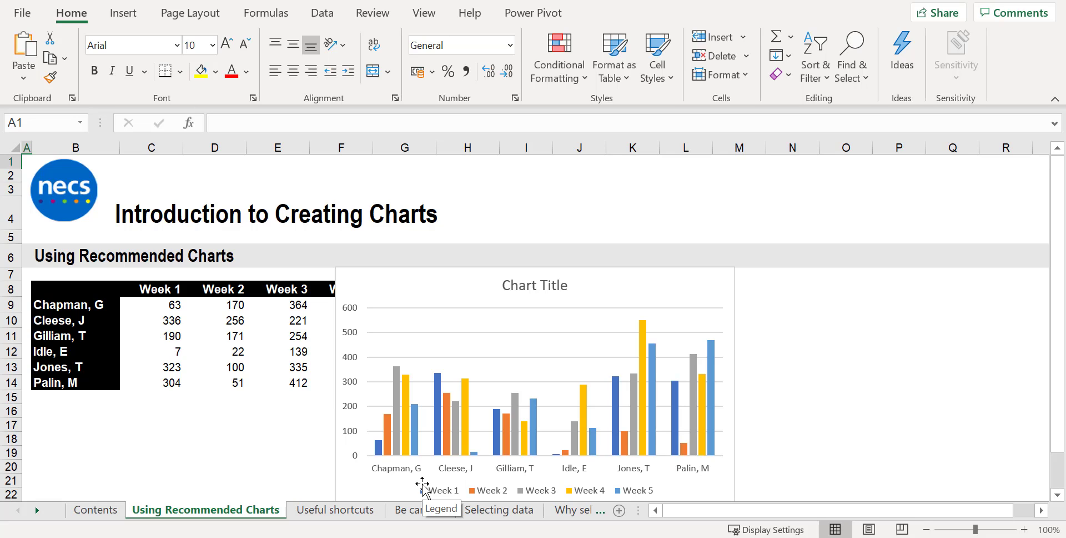
Move the chart sideways so its left edge sits at the end of the Week 4 column, and deselect it
click(352, 278)
drag(353, 277, 403, 276)
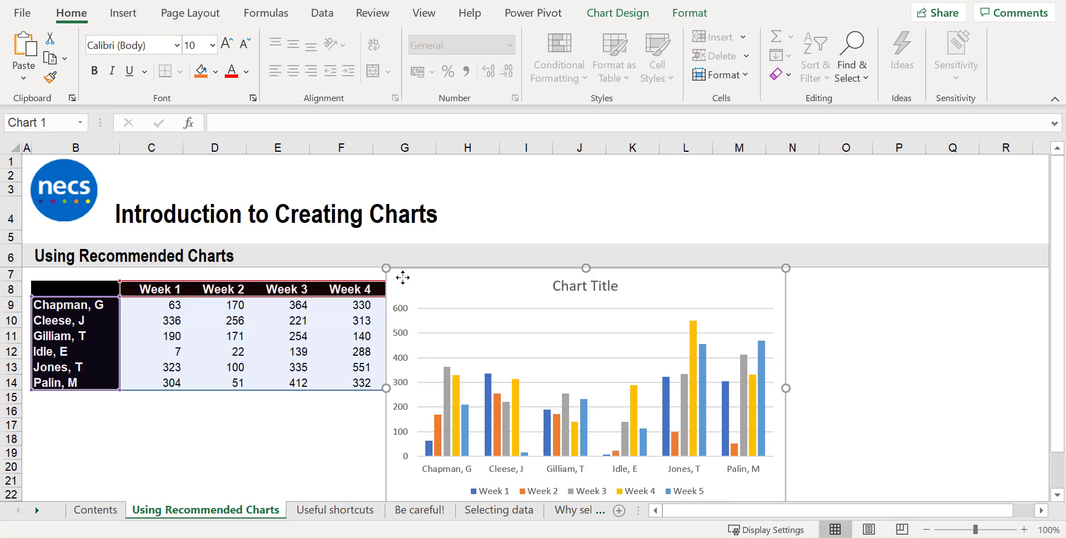
key(Escape)
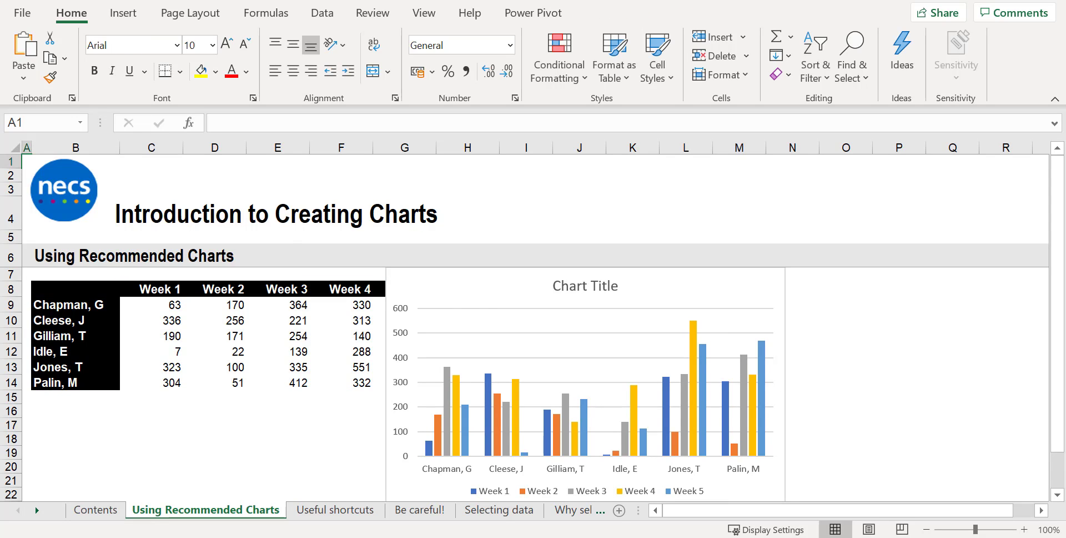
Nudge the chart rightward in small increments until it clears the Week 5 column and starts in column H, and deselect it
click(432, 283)
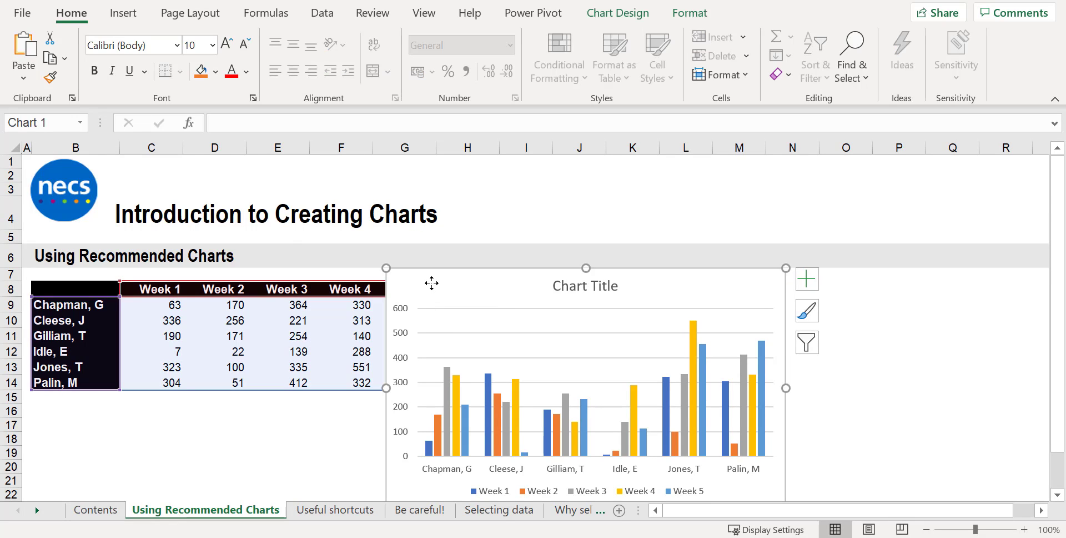
key(Right)
key(Right)
key(Right)
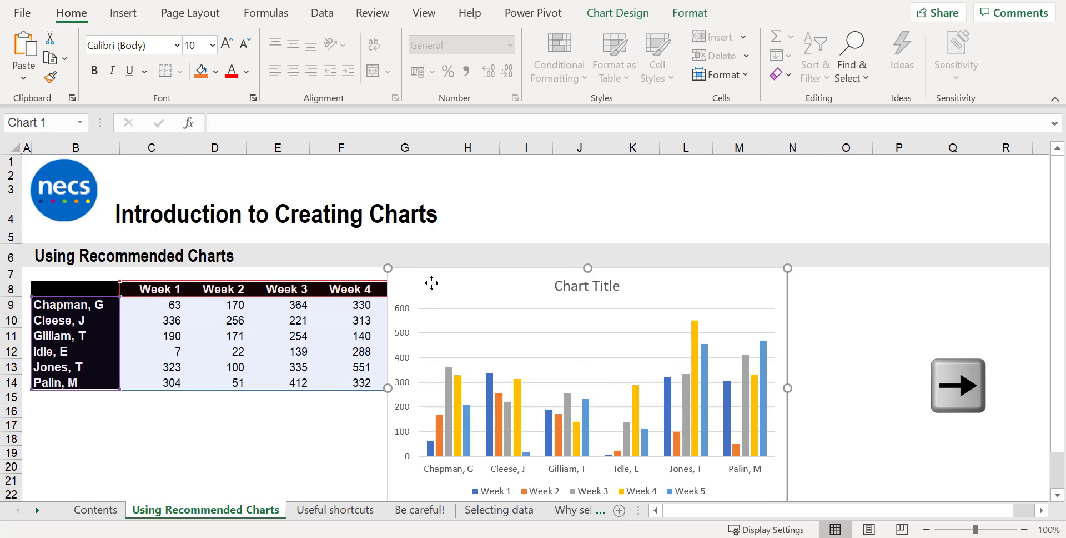
key(Right)
key(Right)
key(Right)
key(Right)
key(Right)
key(Right)
key(Right)
key(Right)
key(Right)
key(Right)
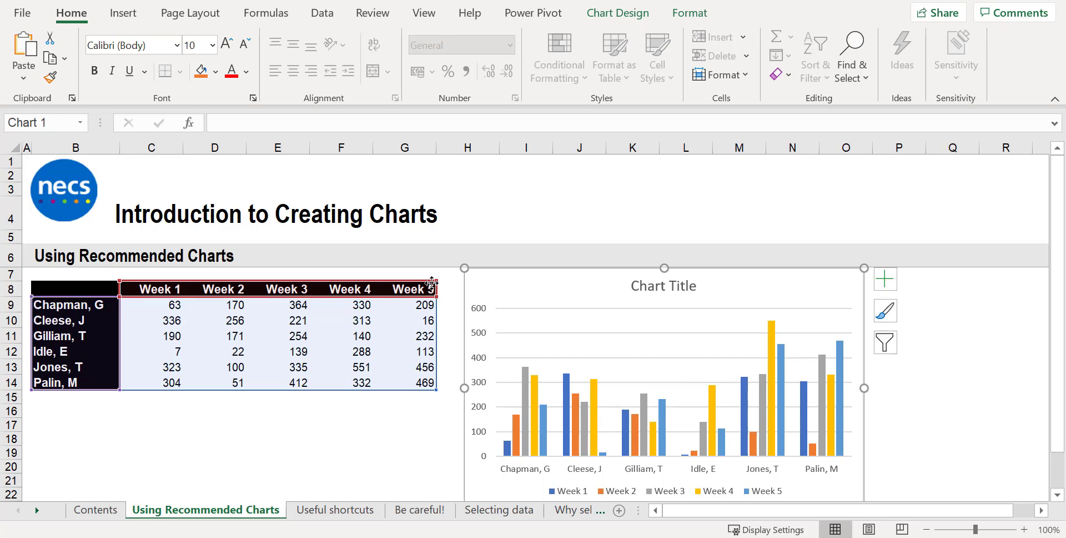
key(Escape)
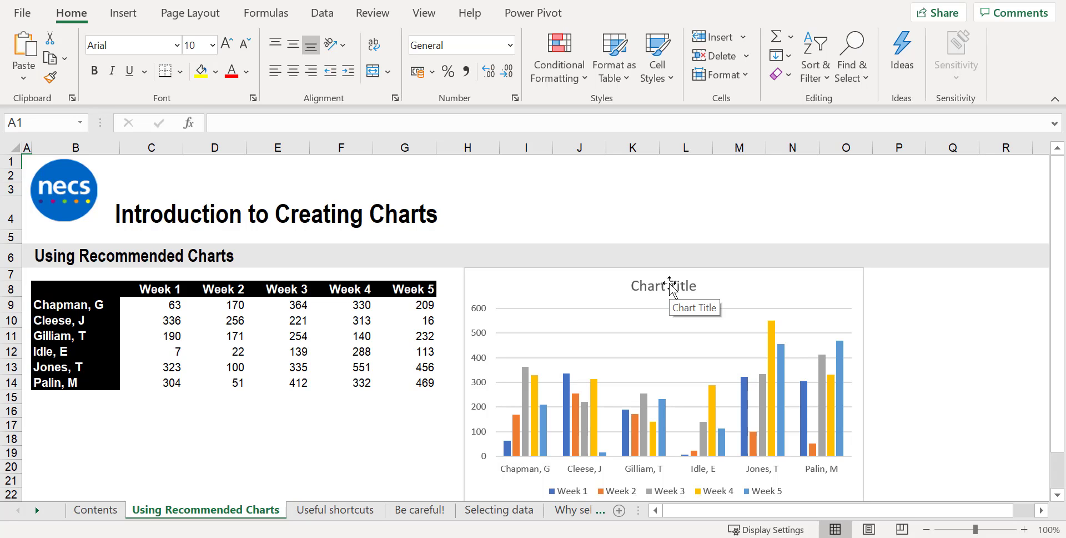
Try moving the chart title to the right and undo the move
drag(670, 286, 754, 287)
key(ctrl+z)
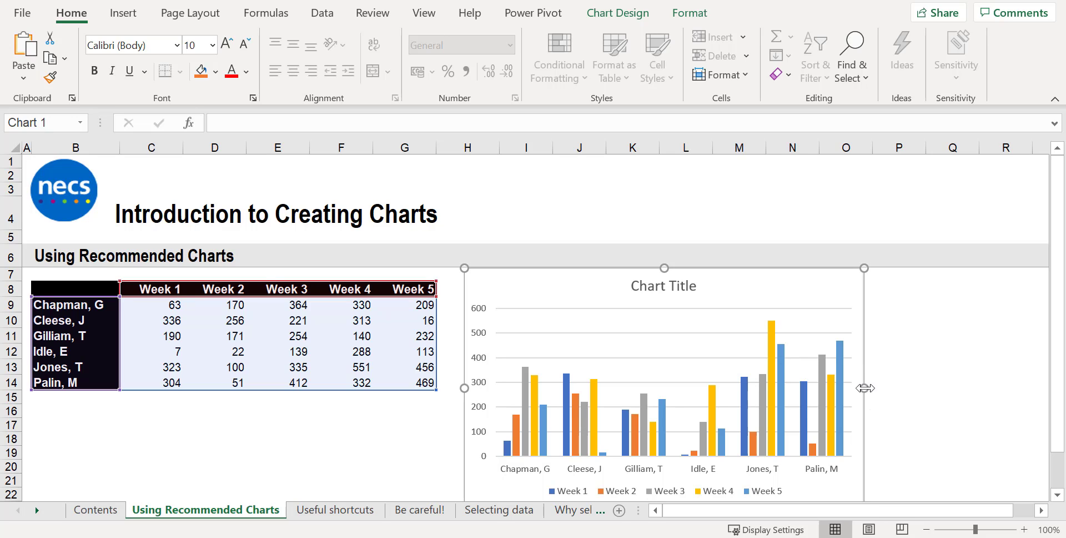
Narrow the chart to about 11.85 cm wide by moving its right edge inward, and deselect it
drag(864, 387, 837, 403)
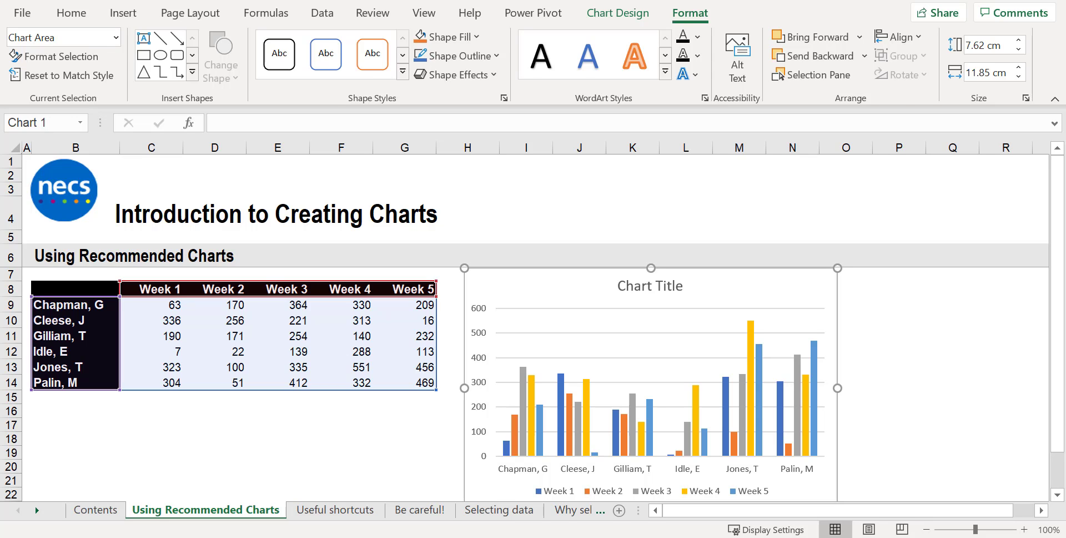
key(Escape)
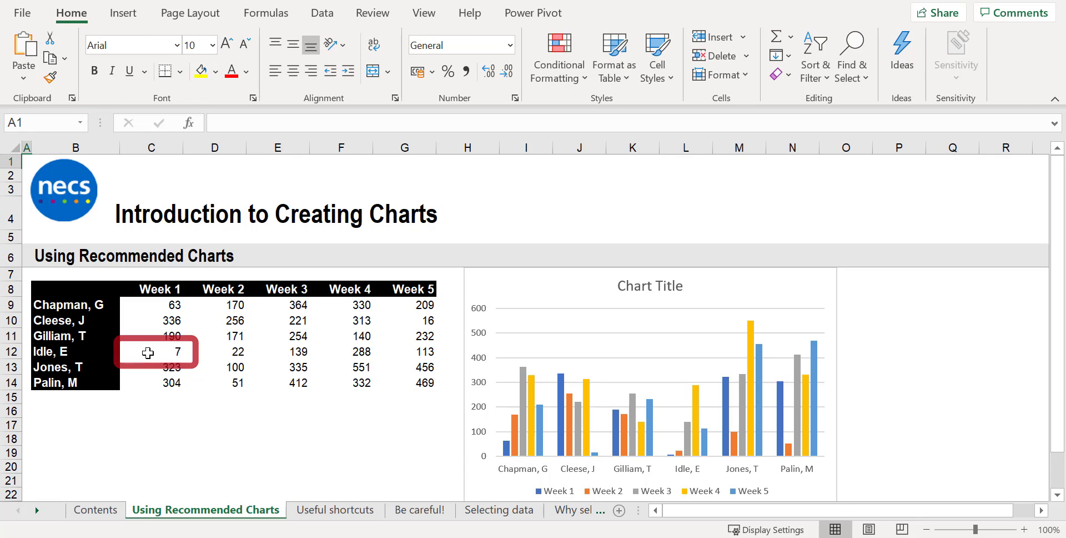
Change the Week 1 value in cell C12 to 277, and return to cell A1
click(148, 353)
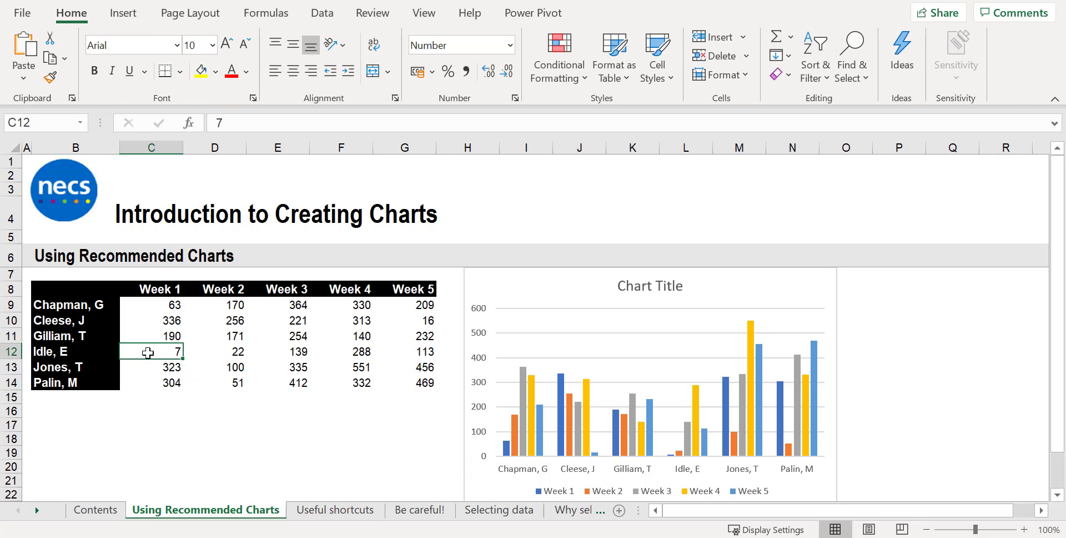
text(277)
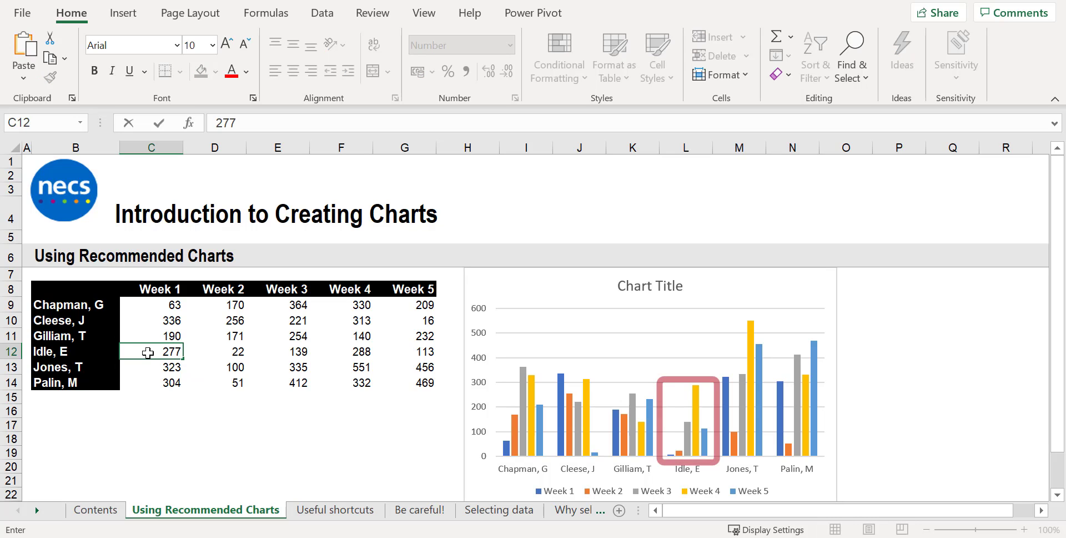
key(Return)
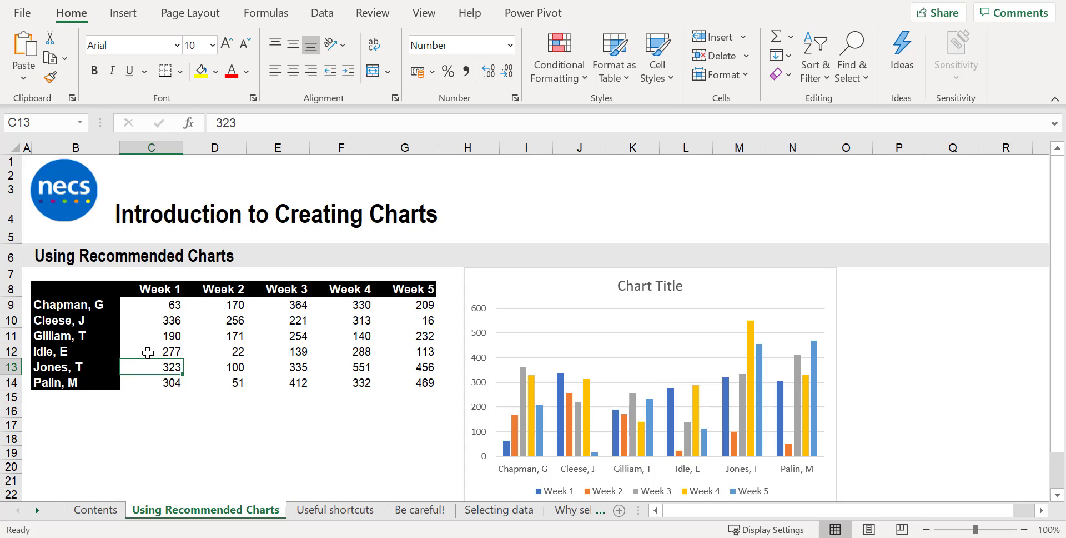
key(ctrl+Home)
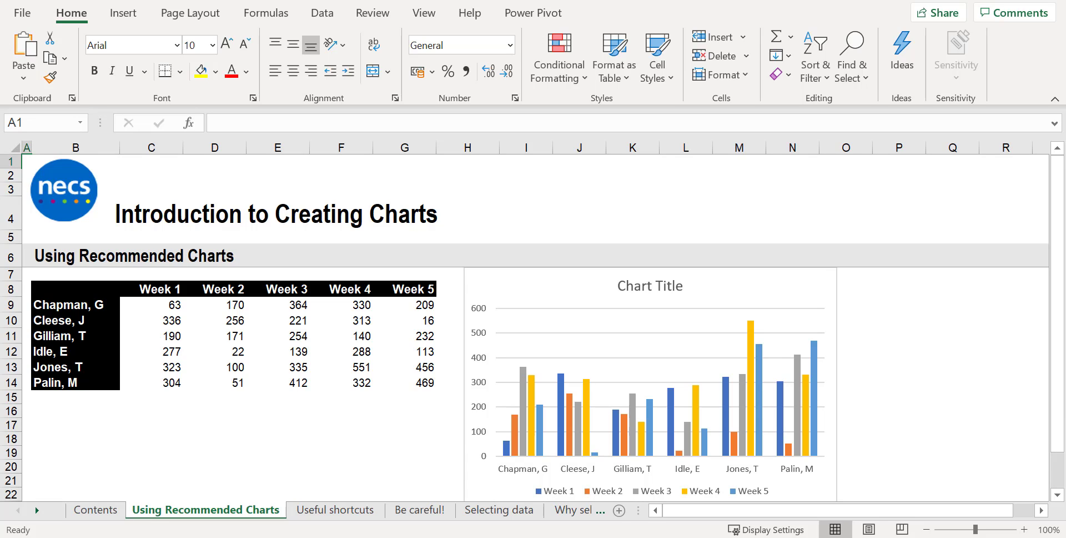
Set the active sheet to print in landscape orientation and fitted on one page, and return to the worksheet
key(ctrl+p)
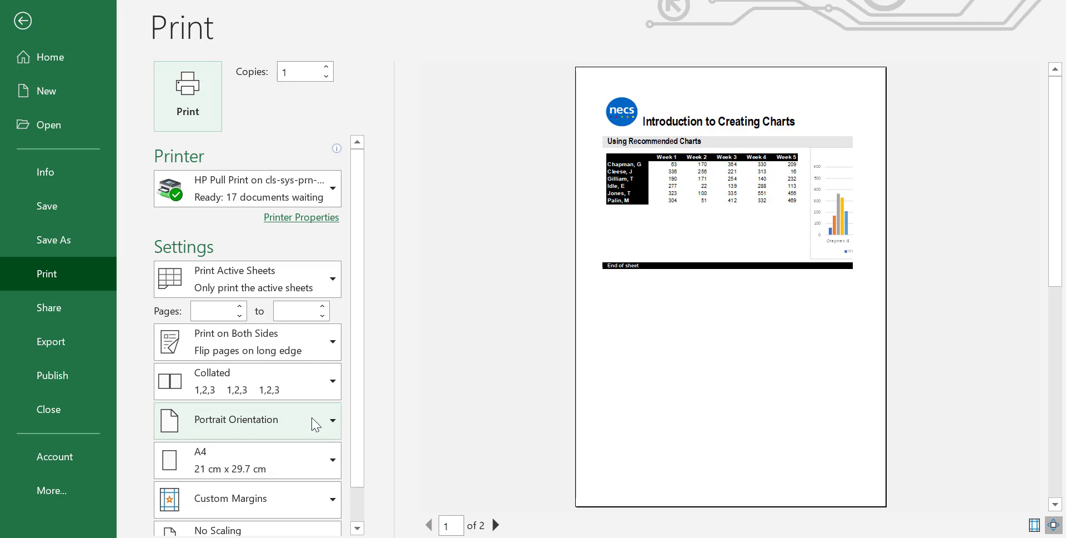
click(334, 423)
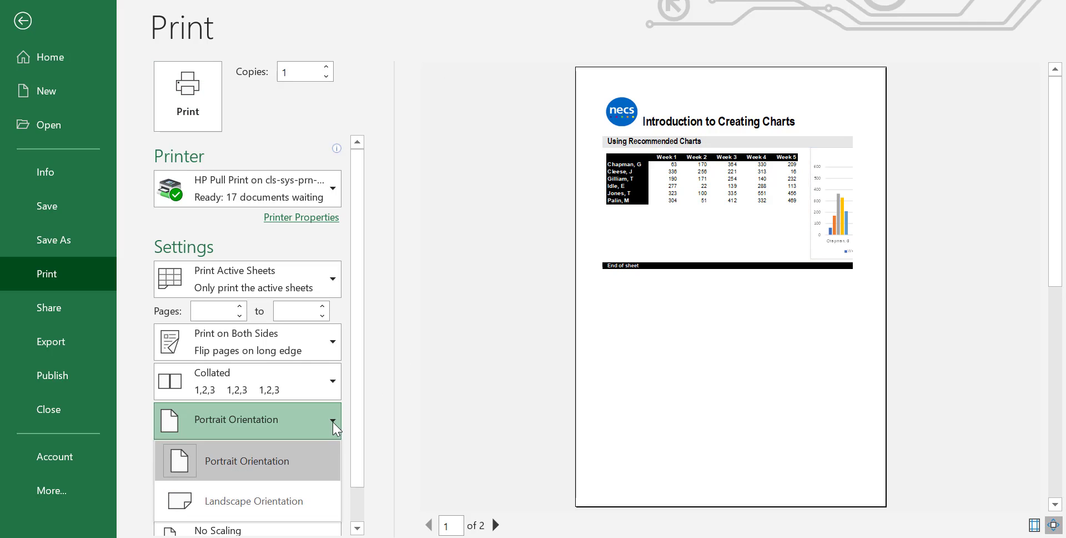
click(305, 495)
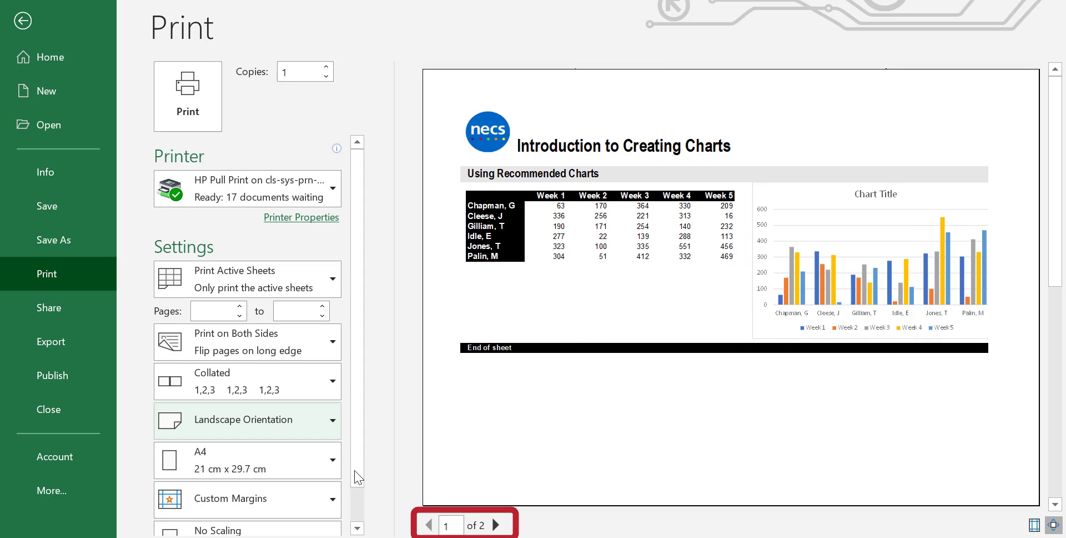
drag(356, 473, 359, 515)
click(315, 505)
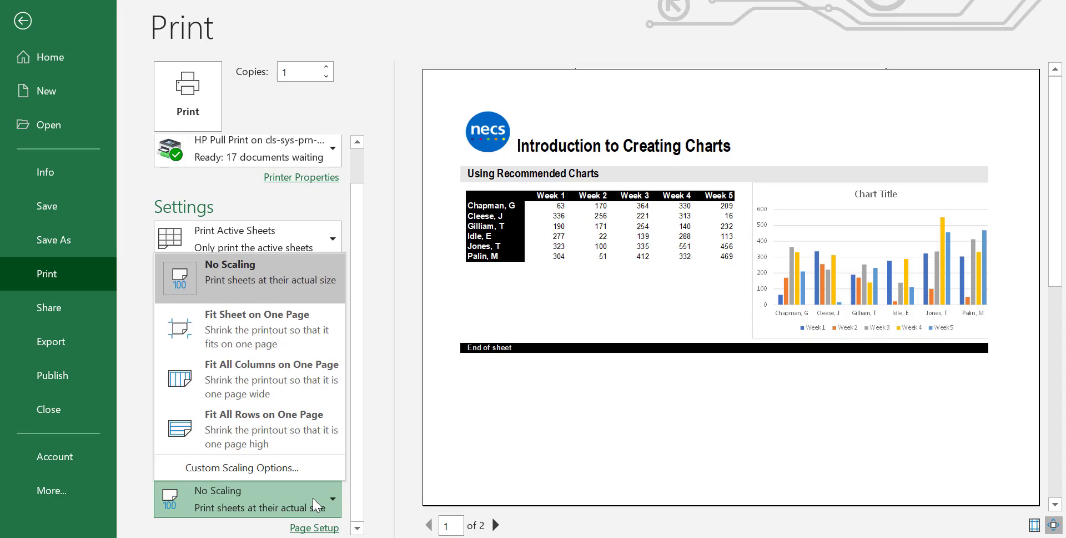
click(297, 328)
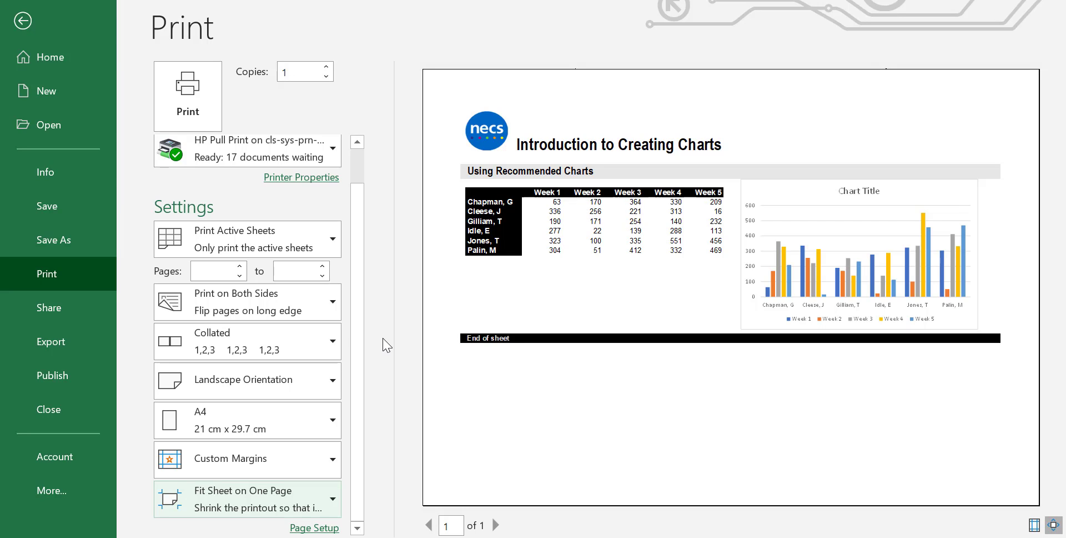
key(Escape)
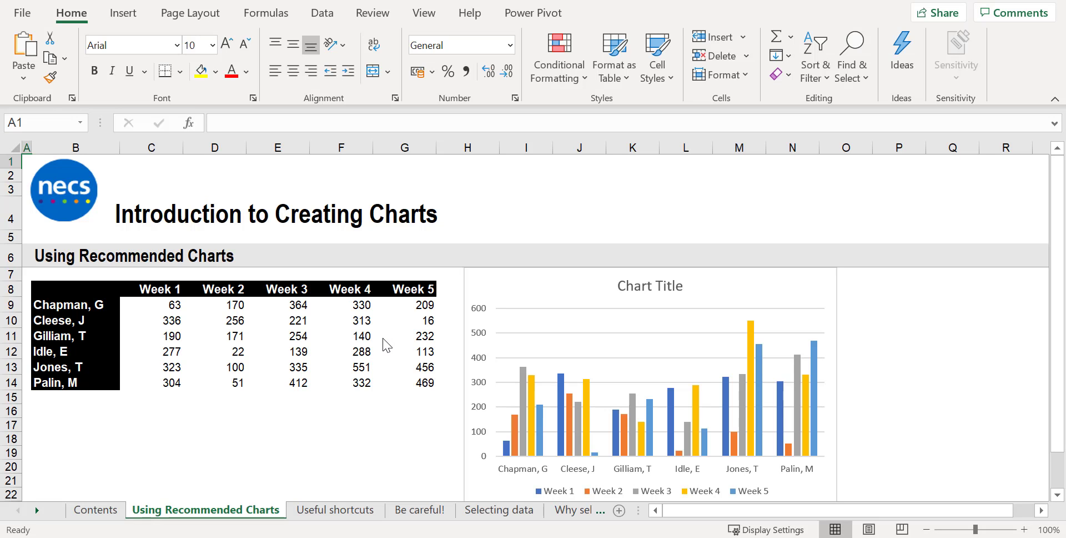
Set up printing of only the selected chart in landscape orientation
click(477, 284)
key(ctrl+p)
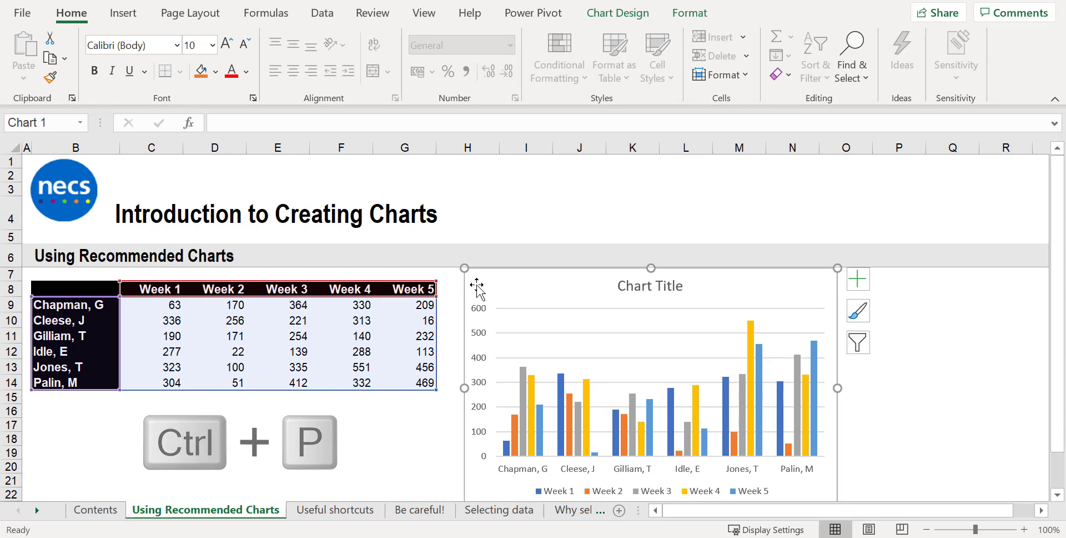
key(ctrl+p)
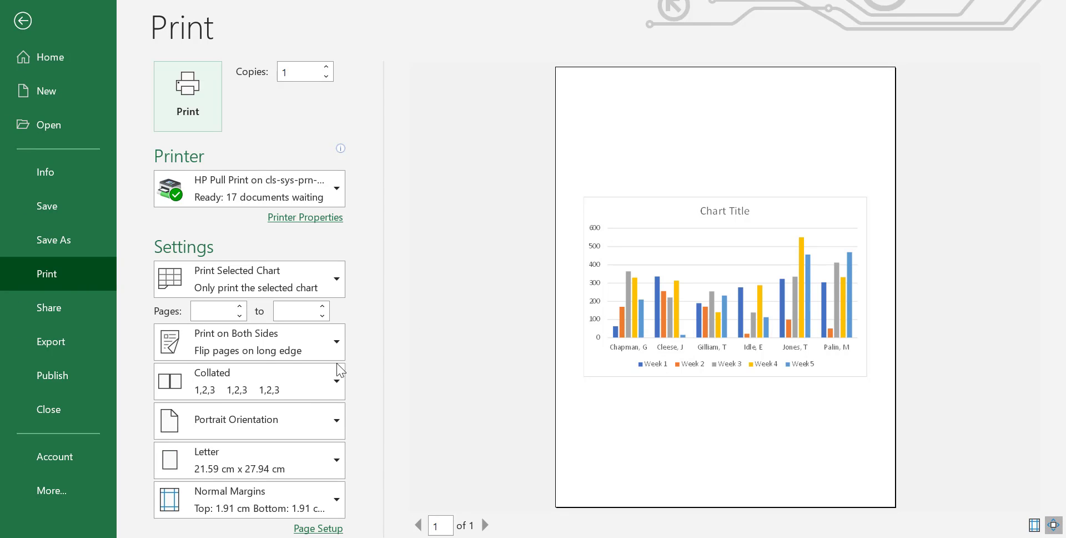
click(302, 413)
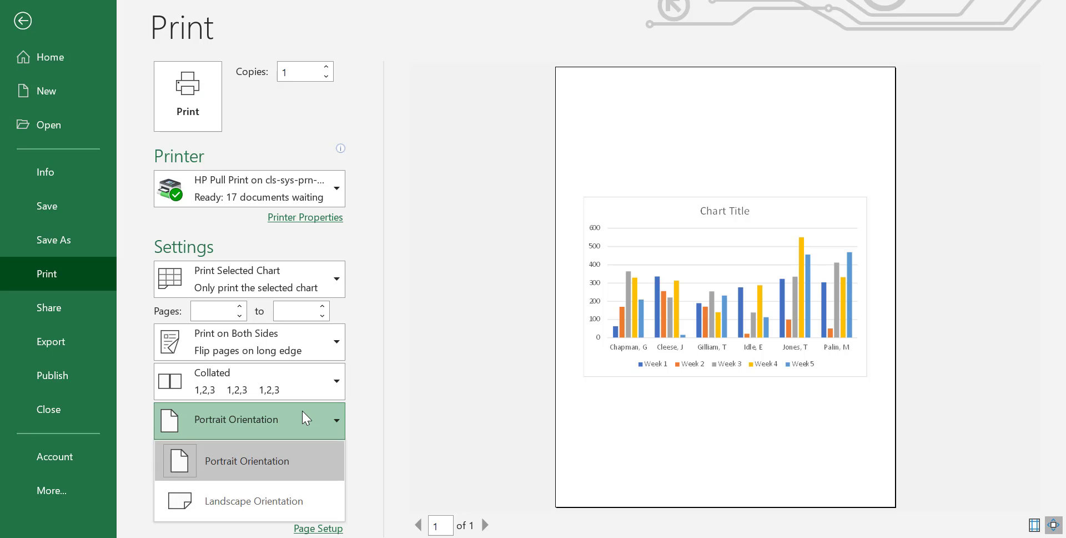
click(281, 502)
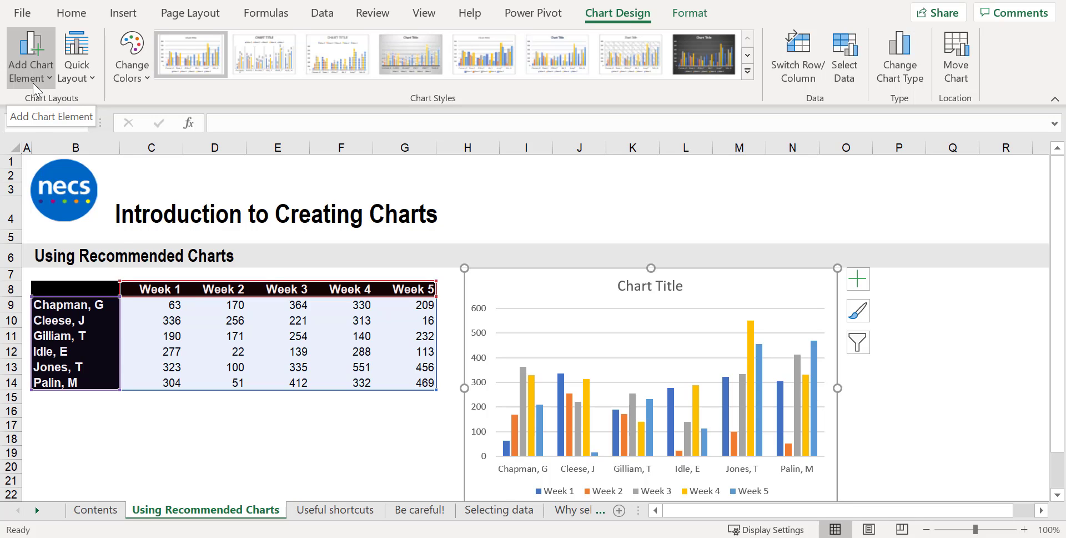
Try adding a primary horizontal axis title to the chart and placing the legend at its right
click(36, 88)
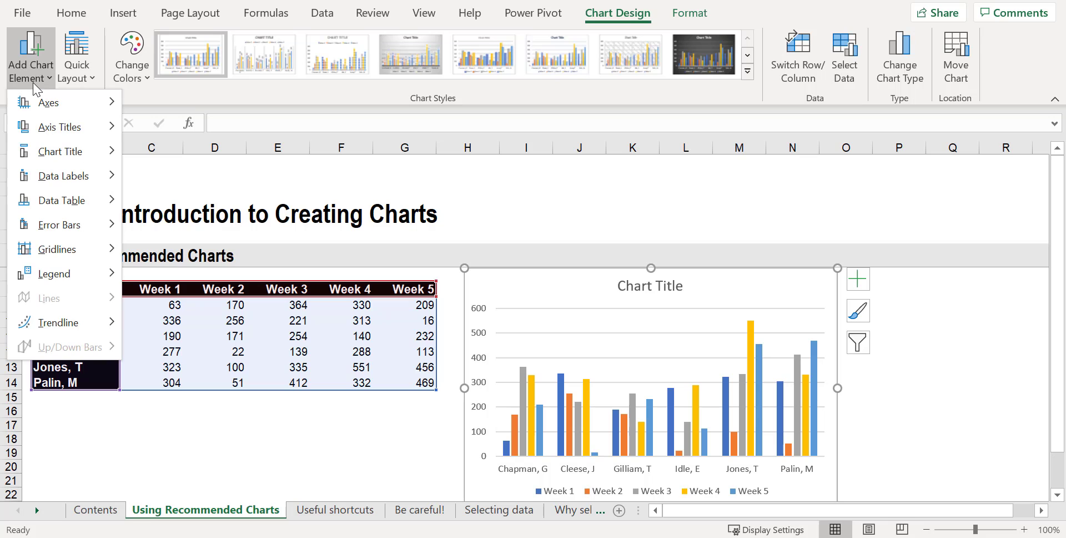
mouse_move(53, 135)
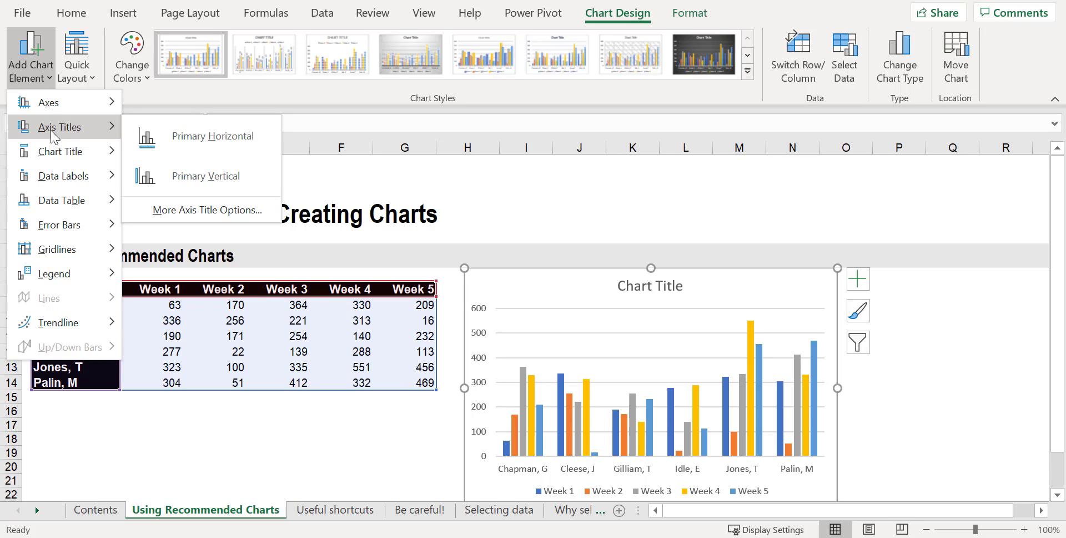
click(173, 141)
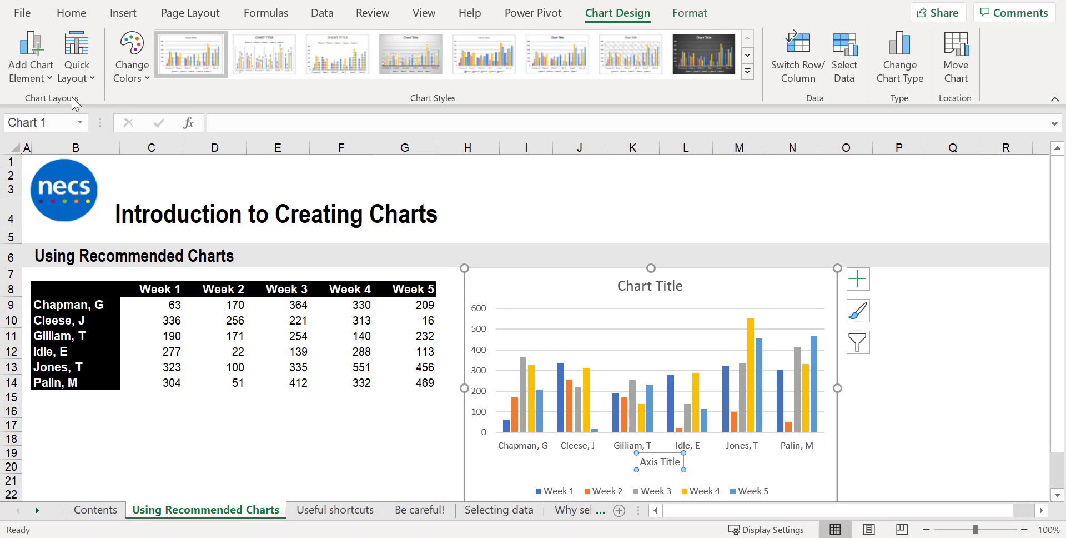
click(41, 78)
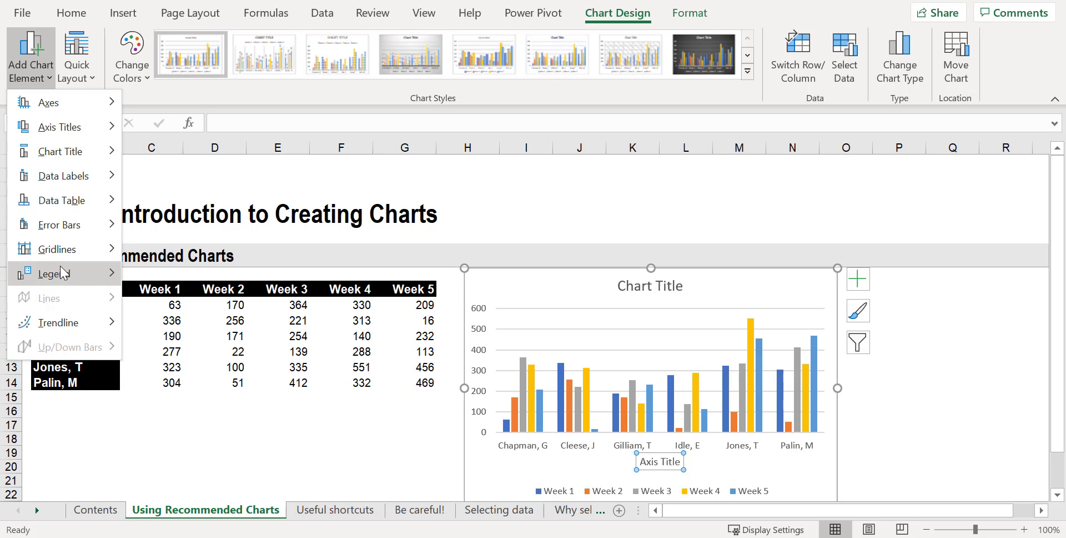
mouse_move(64, 273)
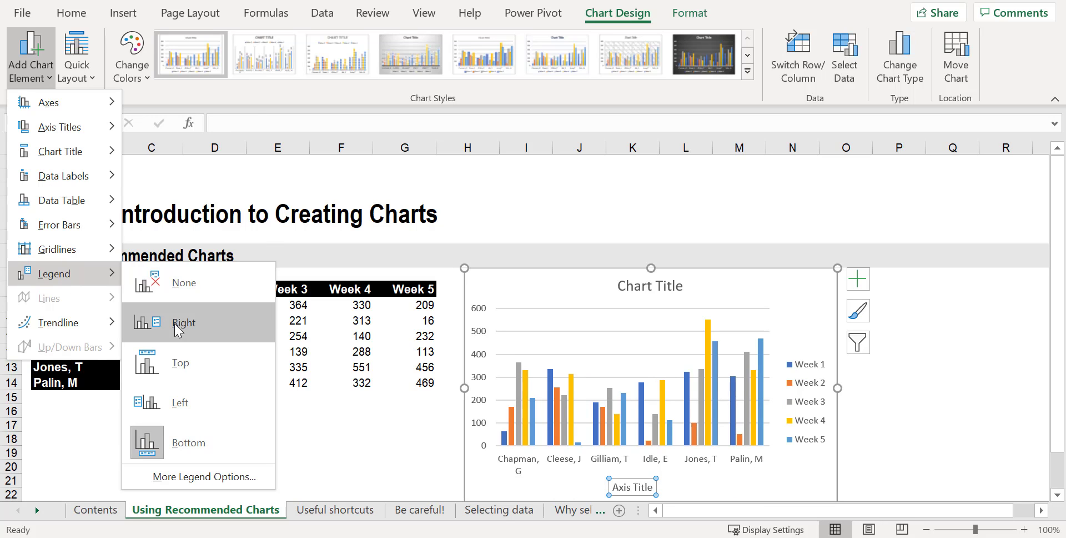
click(176, 328)
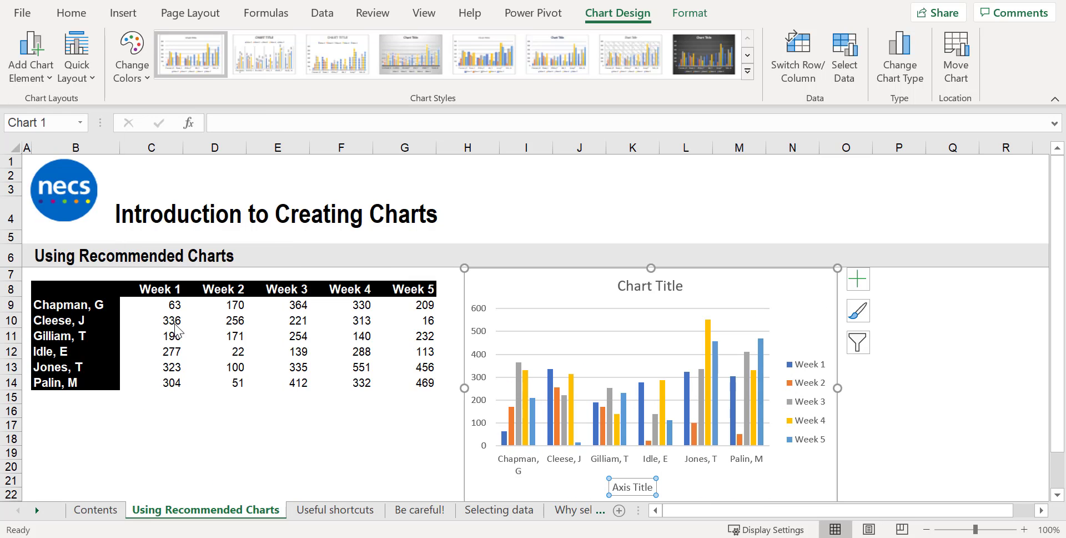
Try removing the chart title, and undo the axis title, legend and chart title changes
click(30, 71)
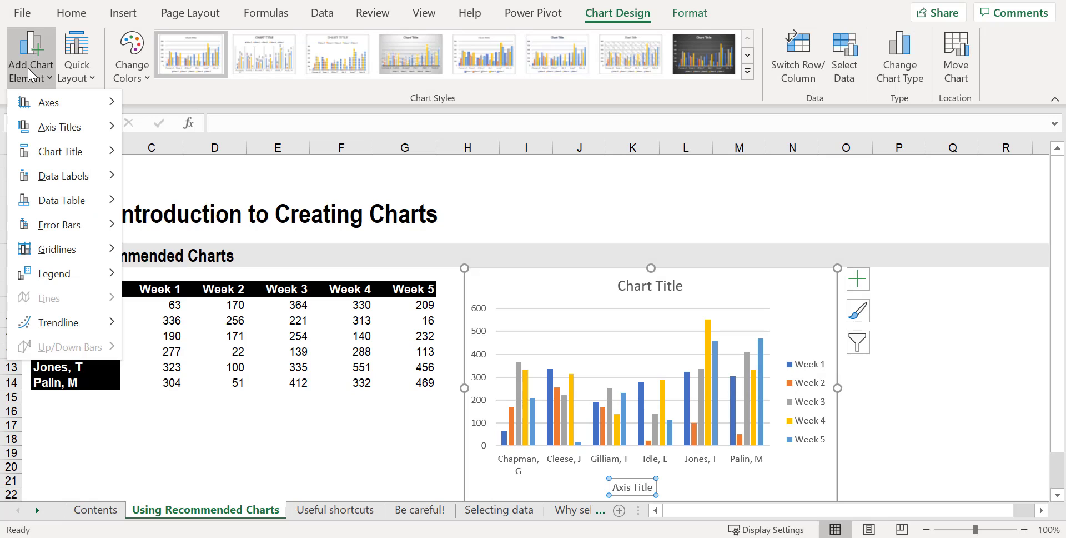
mouse_move(41, 163)
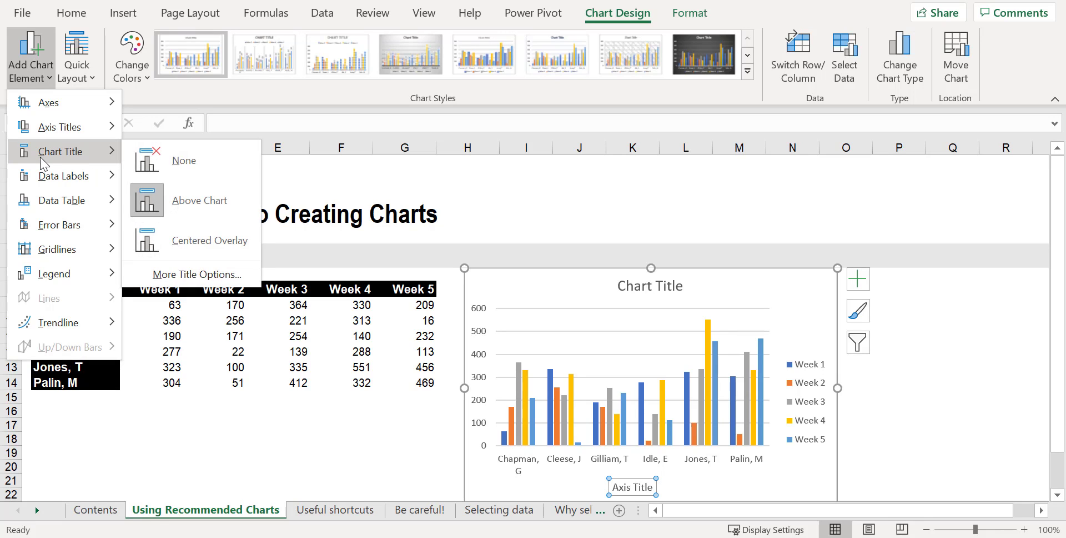
click(161, 162)
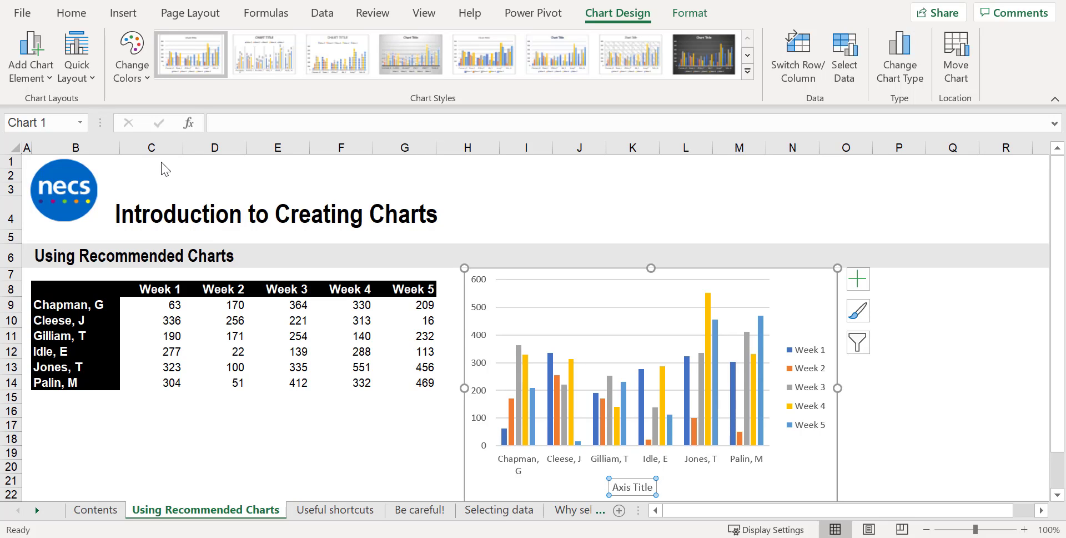
click(856, 293)
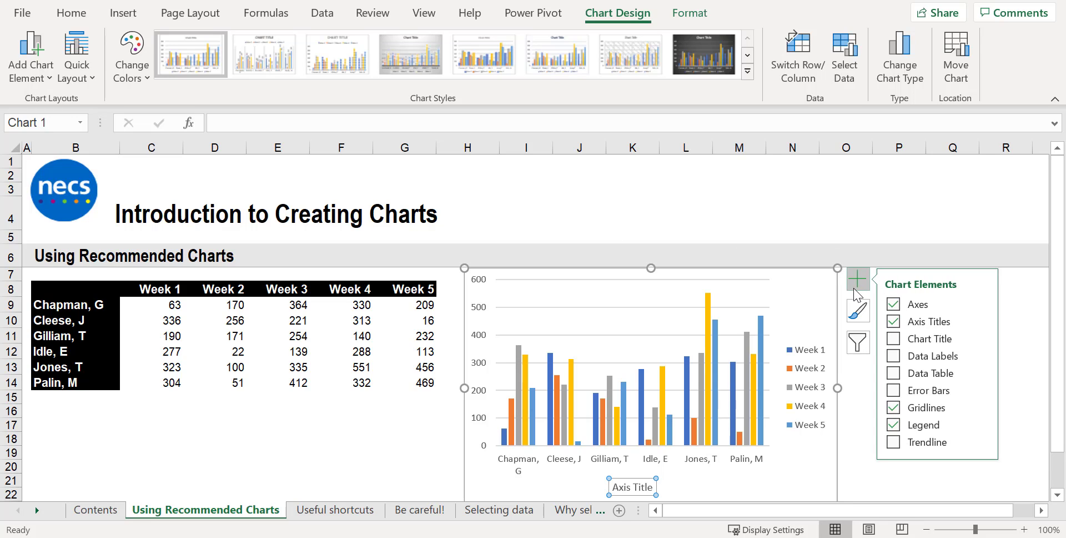
key(ctrl+z)
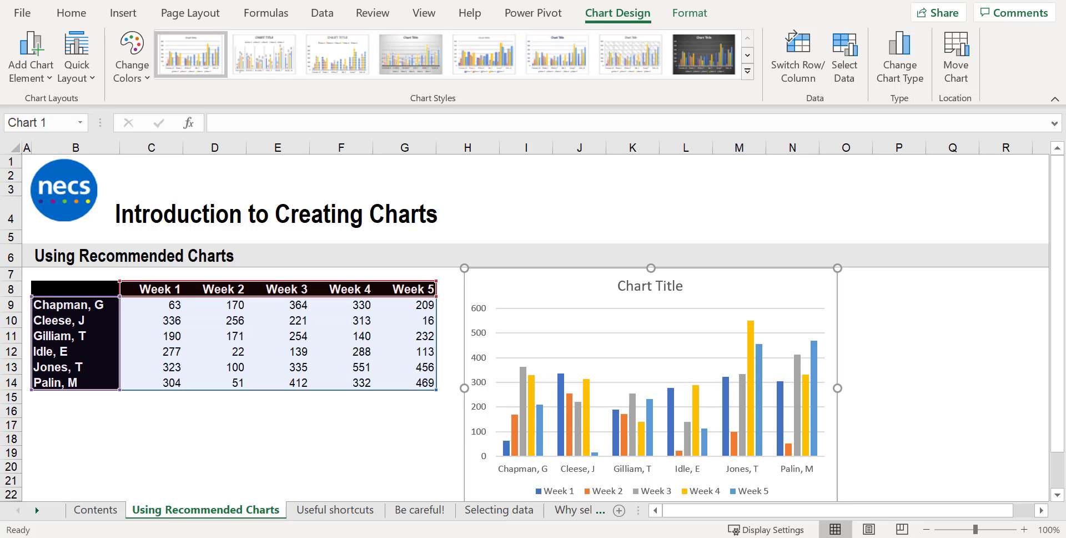
Replace the chart title with "Sales Figures"
click(680, 288)
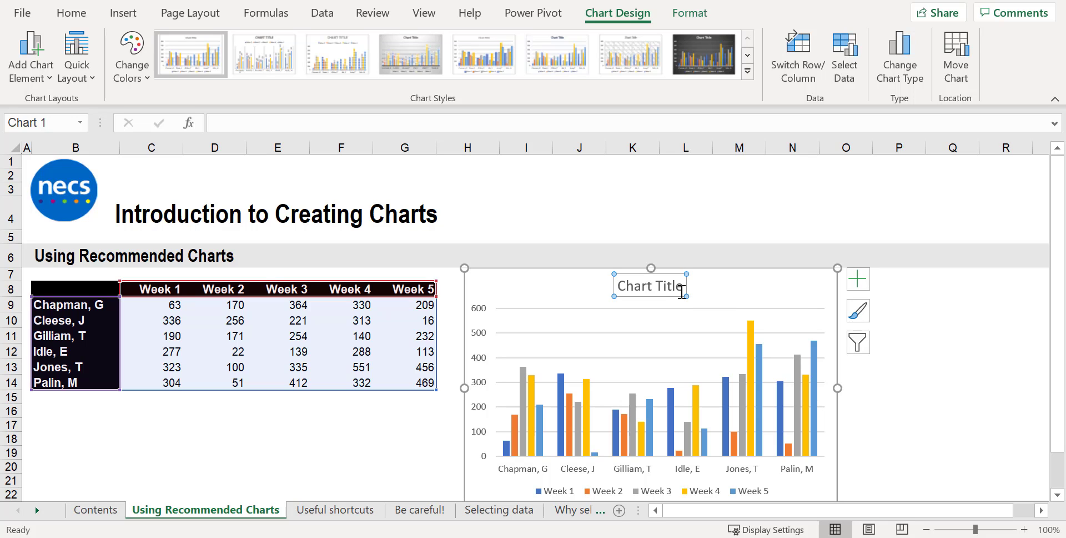
text(Sales)
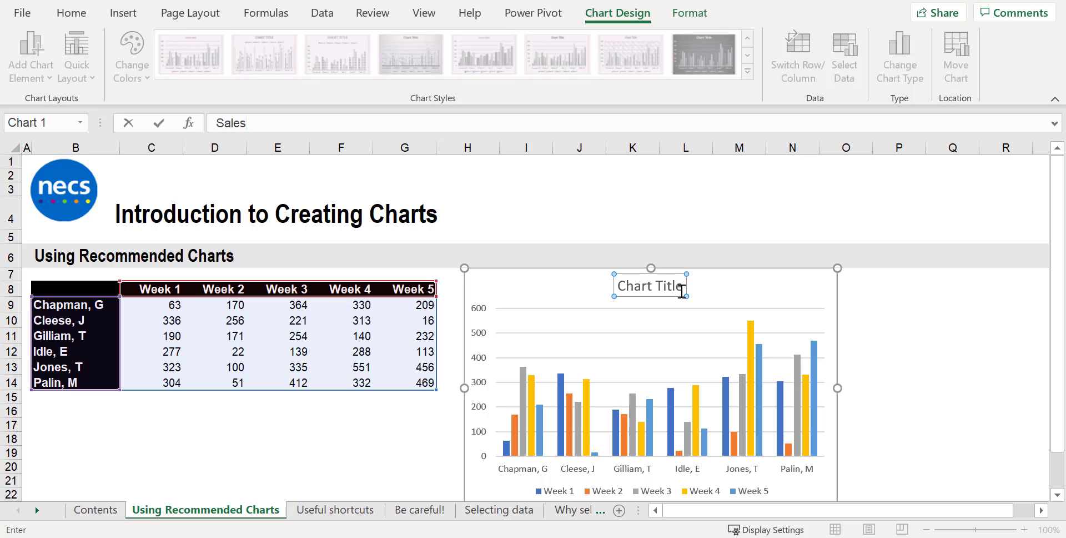
key(Return)
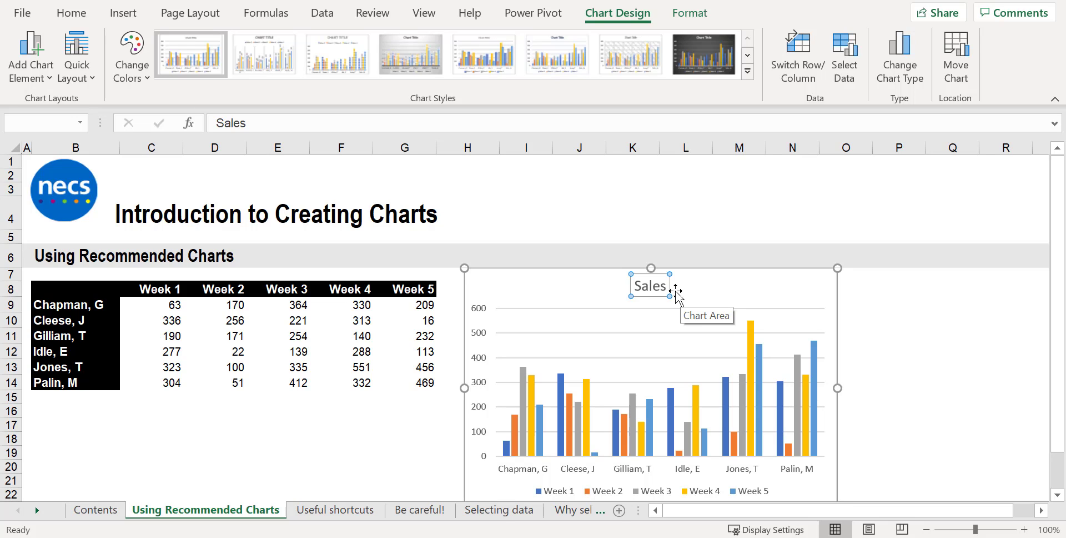
click(664, 285)
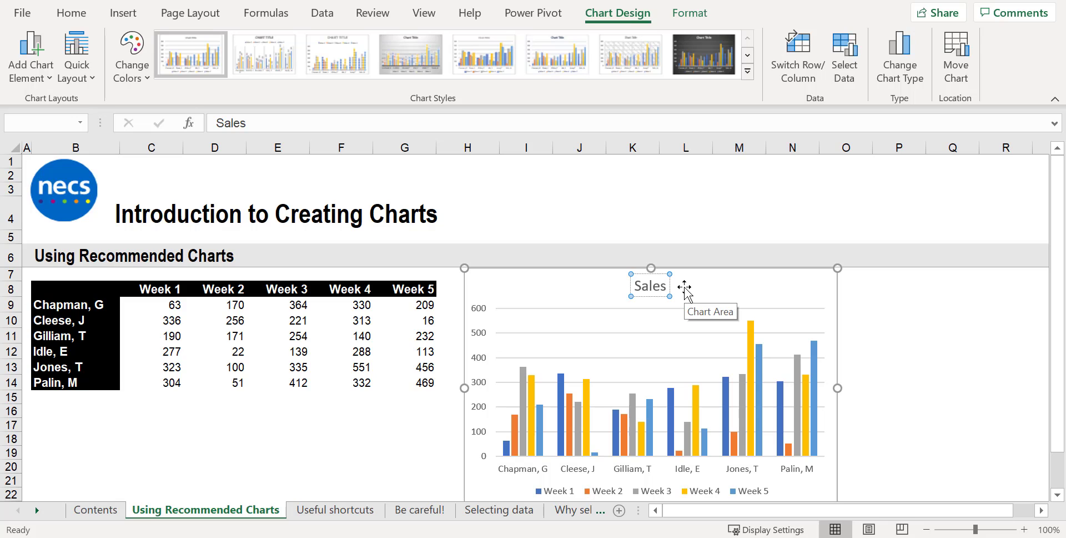
text(Figures)
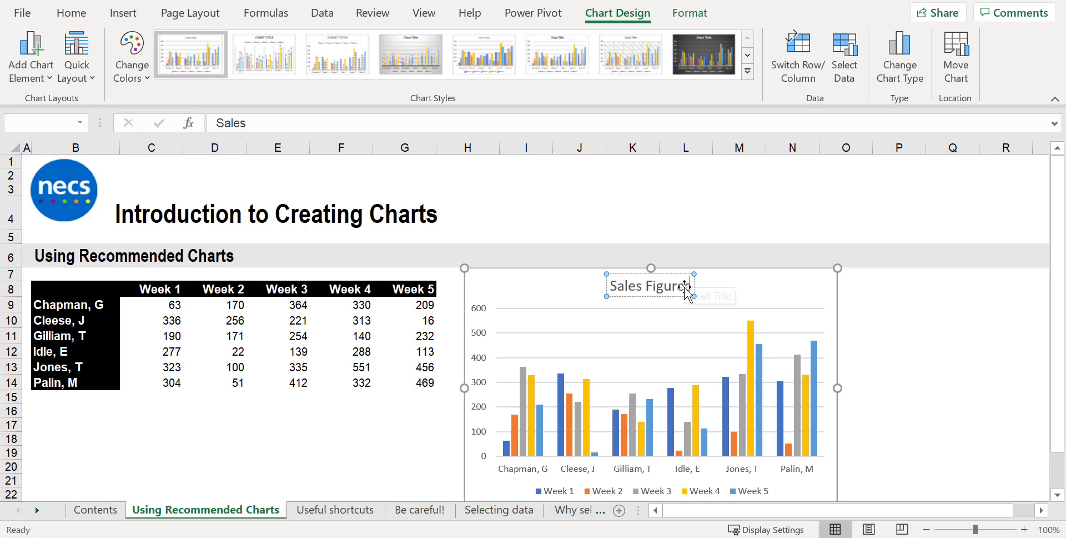
click(752, 283)
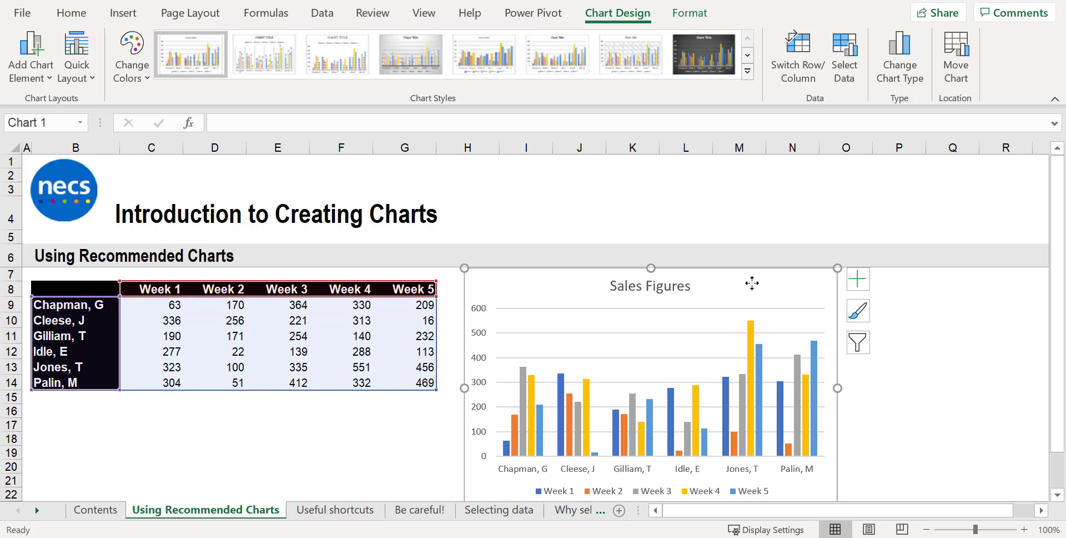
click(692, 288)
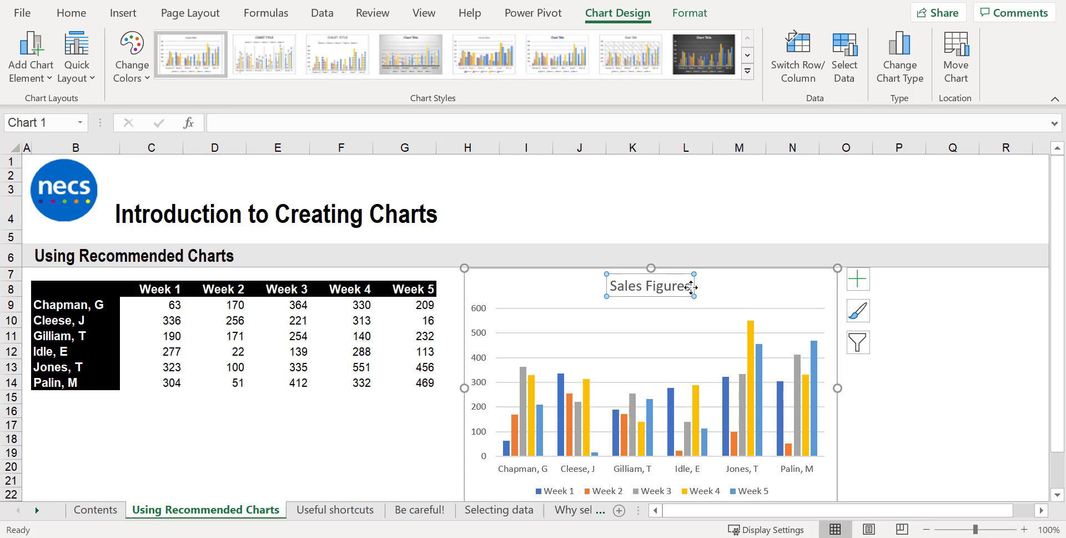
click(74, 14)
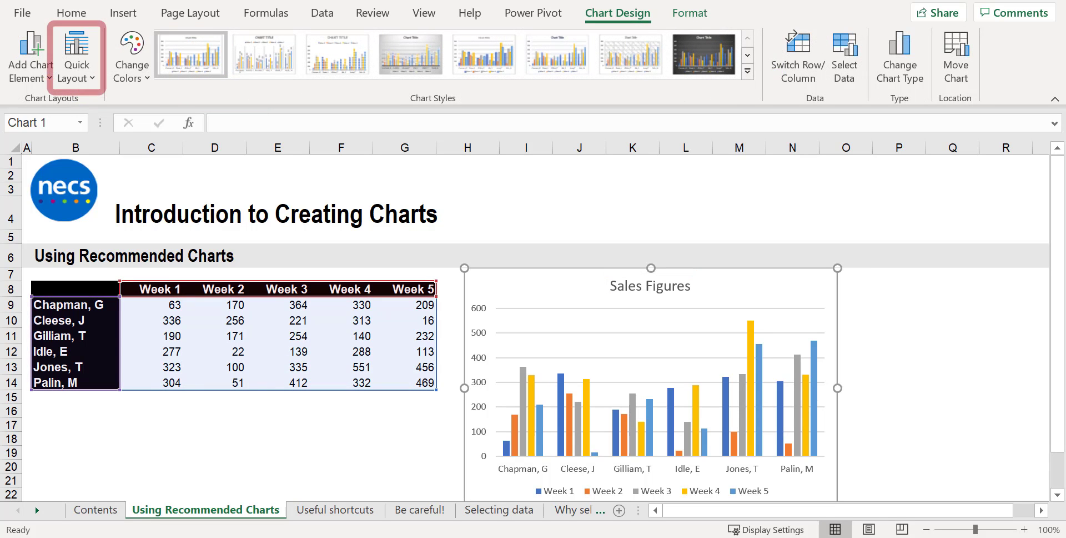
Preview Layout 2 on the chart, and apply the third quick layout, with the title above and the legend below
click(70, 82)
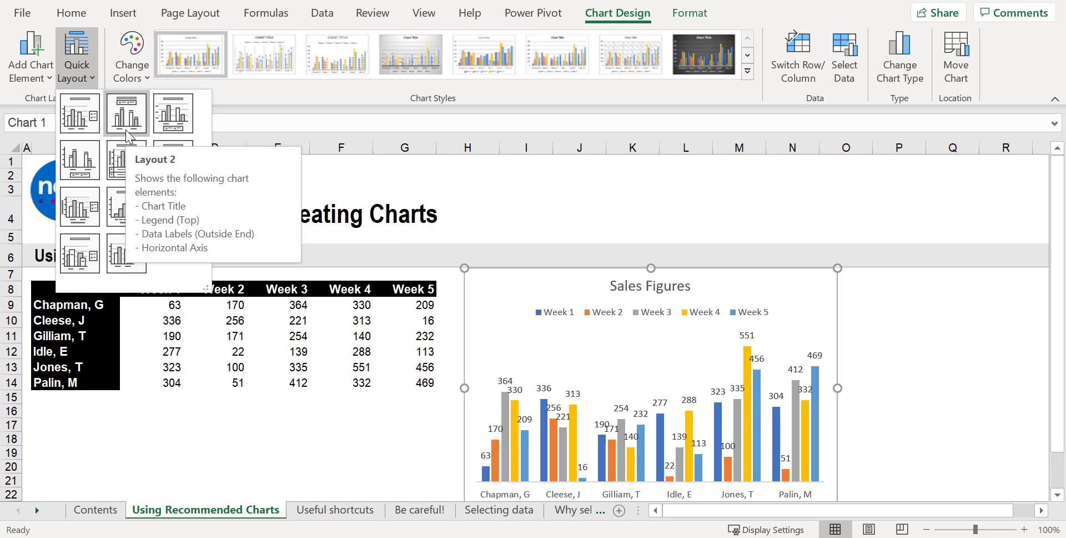
click(174, 130)
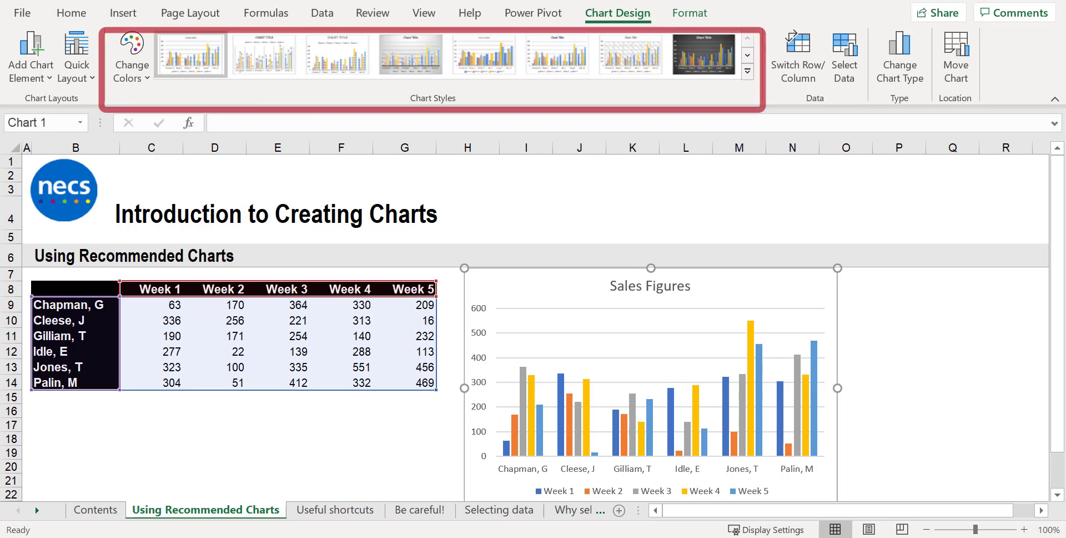
Preview the colour palettes and chart styles available for the Sales Figures chart
click(126, 83)
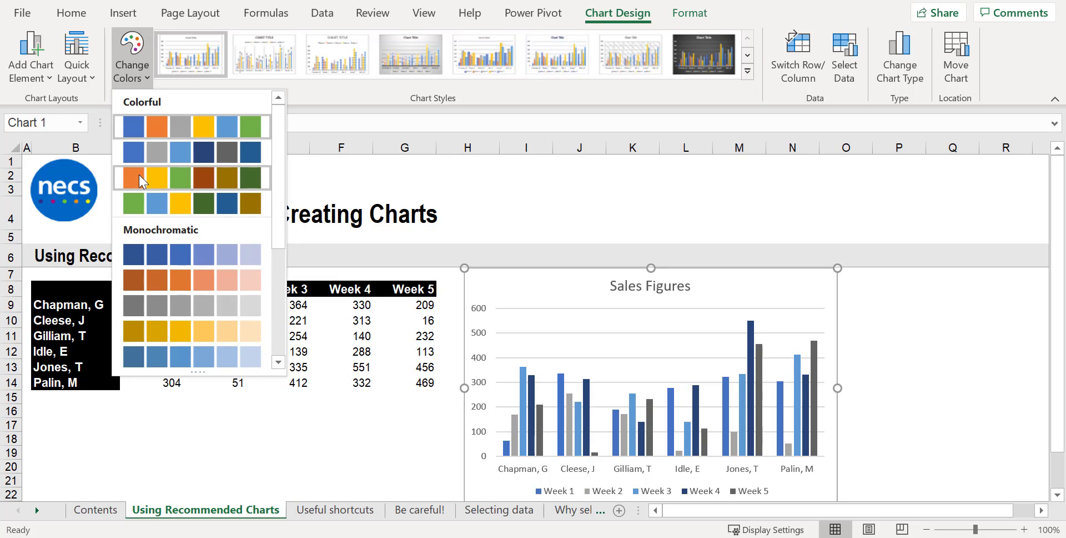
click(194, 64)
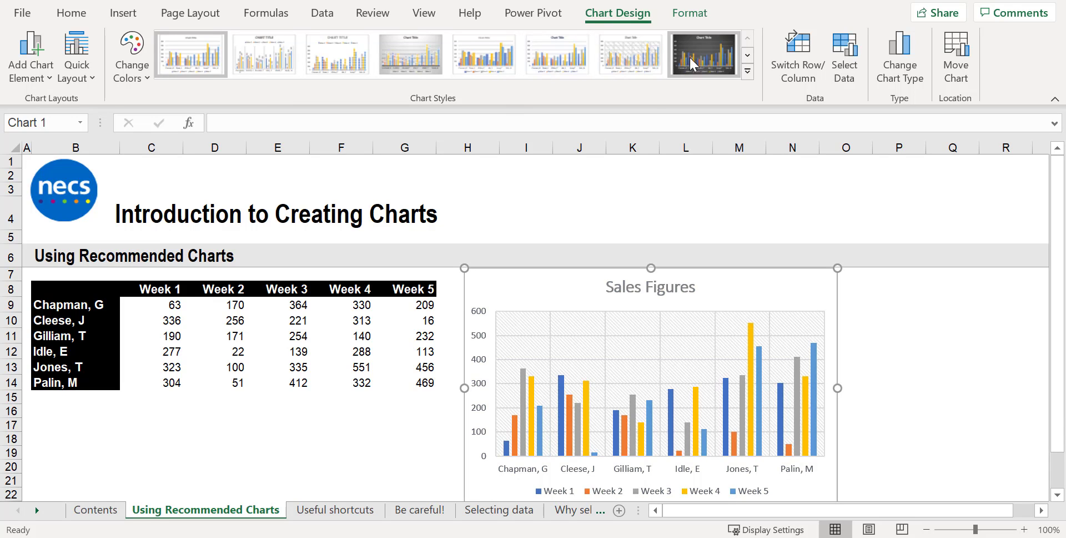
click(747, 71)
click(749, 76)
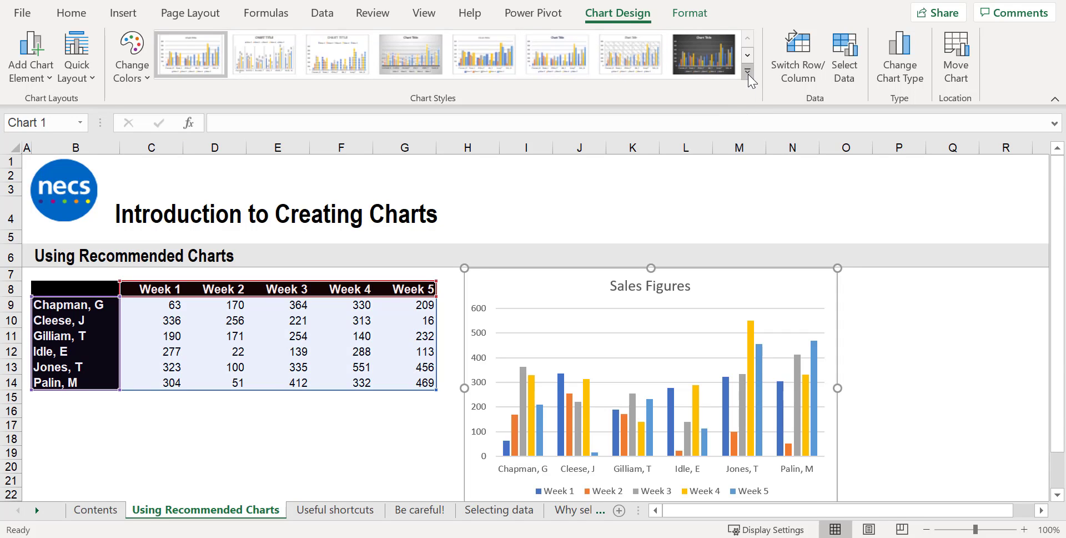
mouse_move(772, 283)
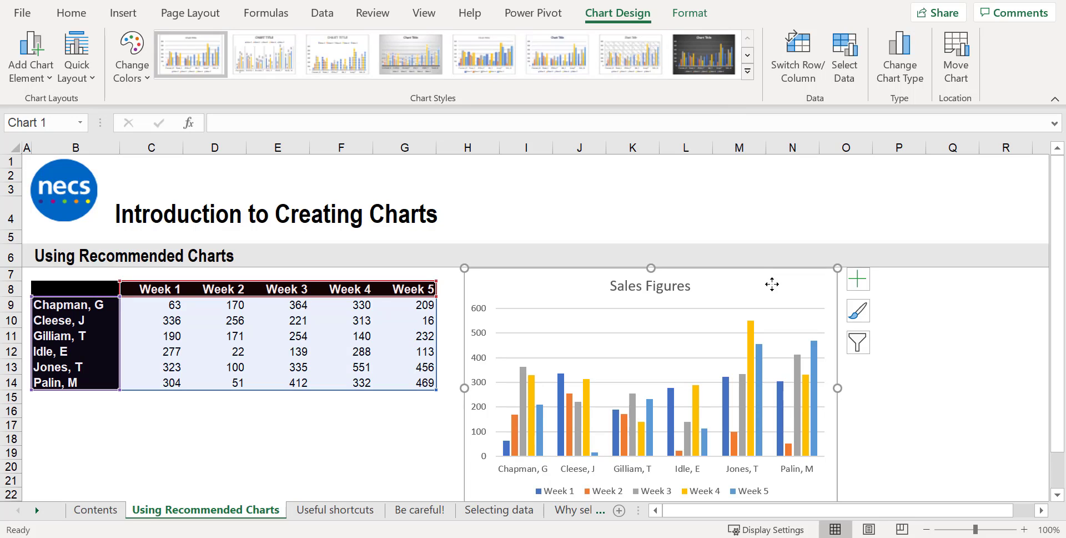
click(857, 311)
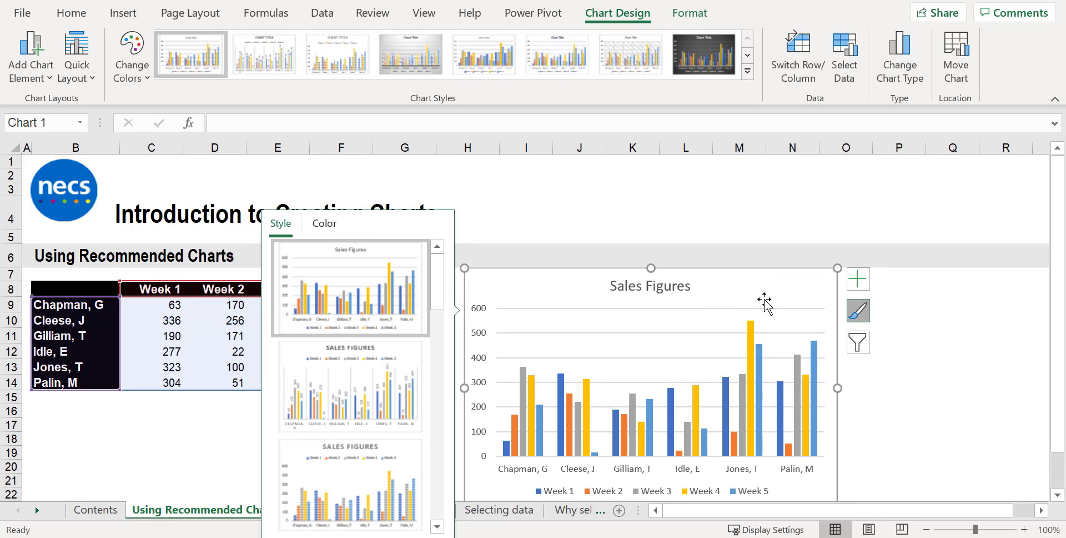
click(321, 229)
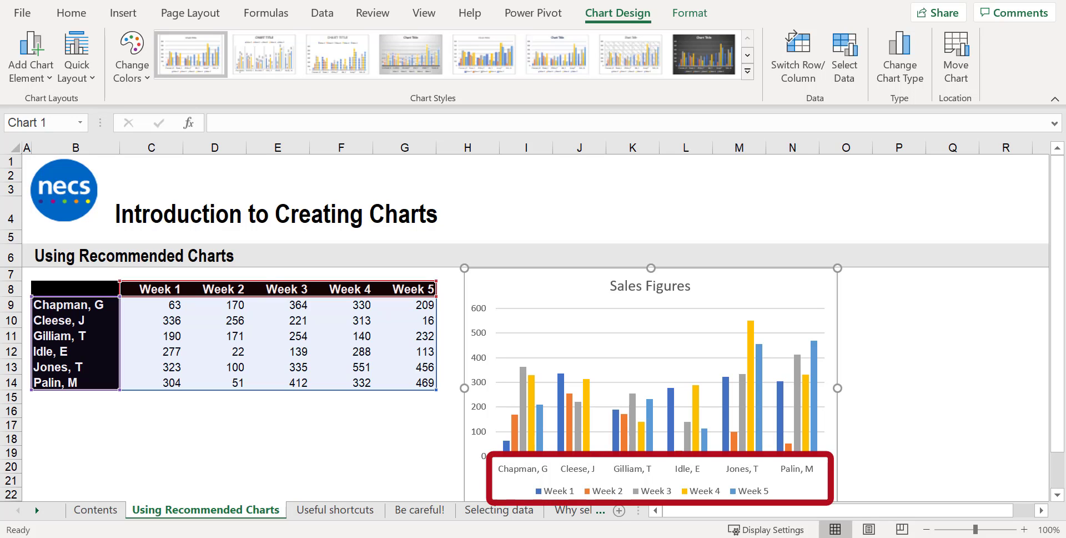
Swap the chart's rows and columns, and swap them back
click(810, 80)
click(809, 80)
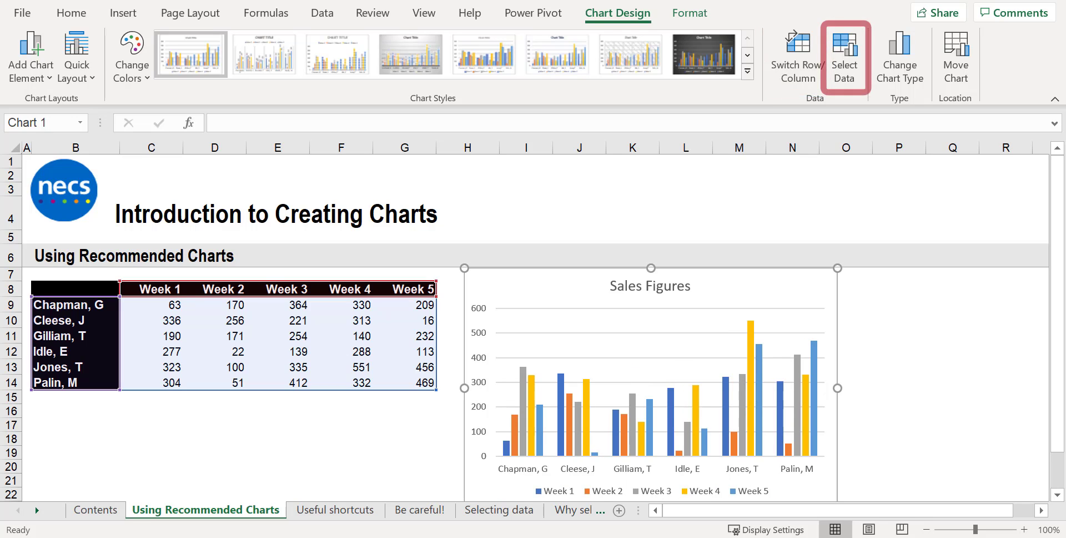
Exclude the Week 4 and Week 5 series and the last three people's categories from the chart's data source
click(854, 87)
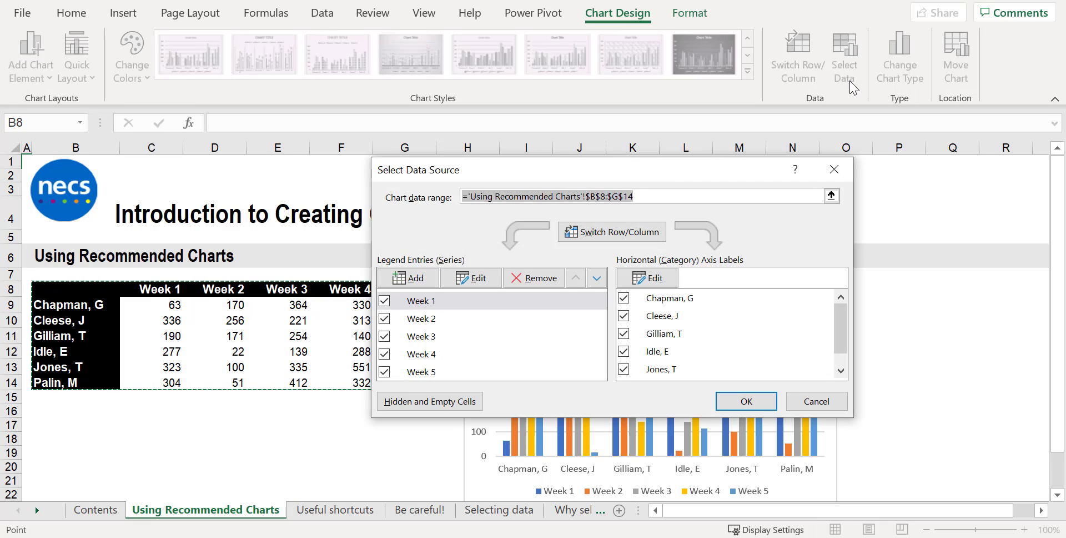
click(384, 353)
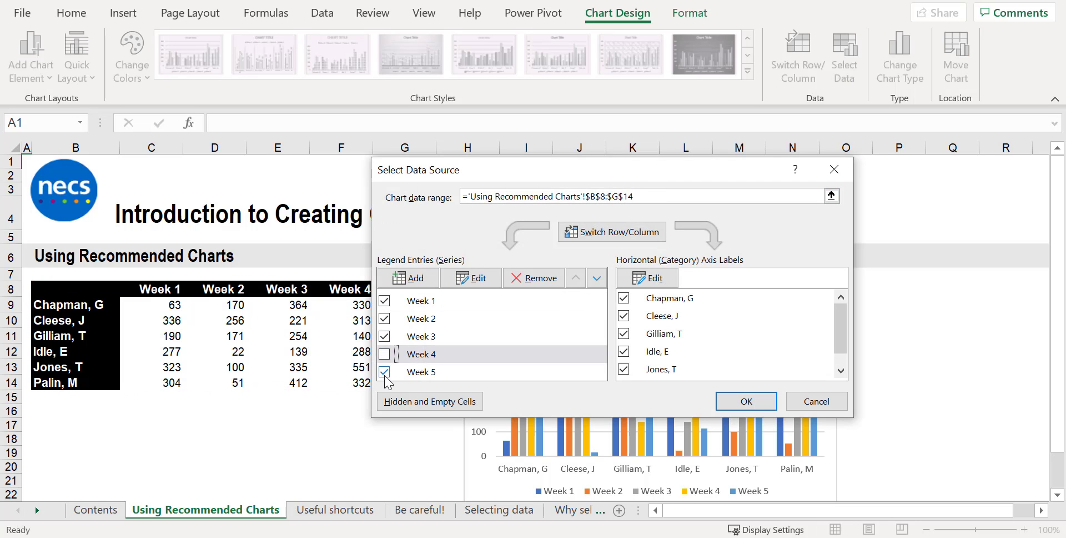
click(384, 372)
click(841, 370)
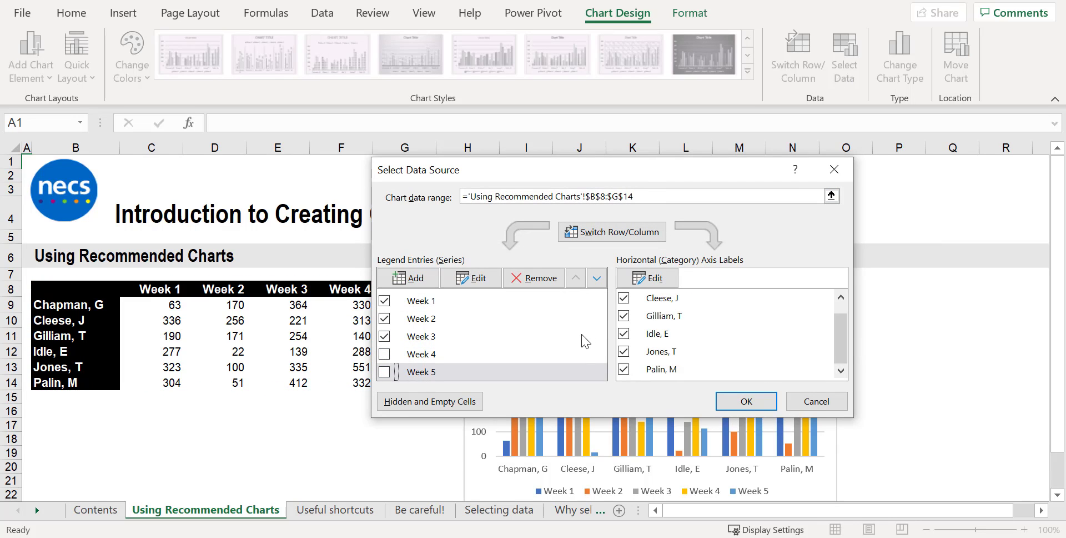
click(624, 335)
click(624, 351)
click(624, 369)
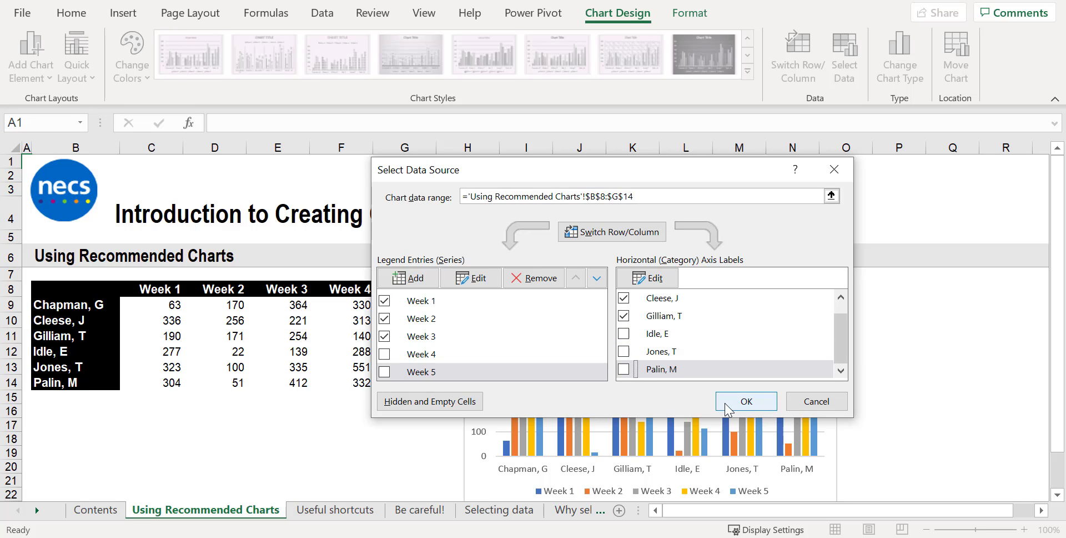
click(728, 408)
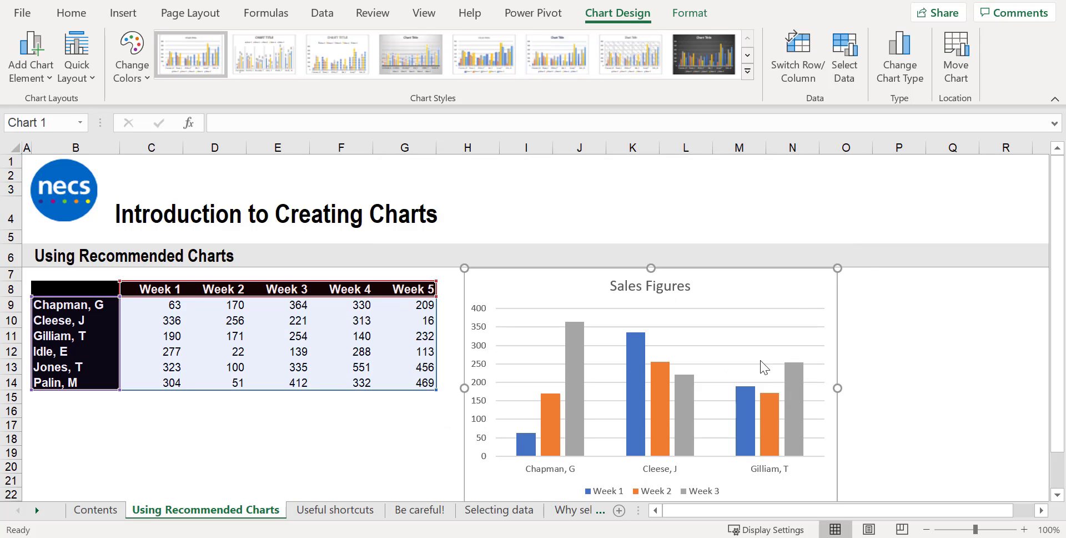
Restore all series and all categories in the chart using its filters
mouse_move(793, 288)
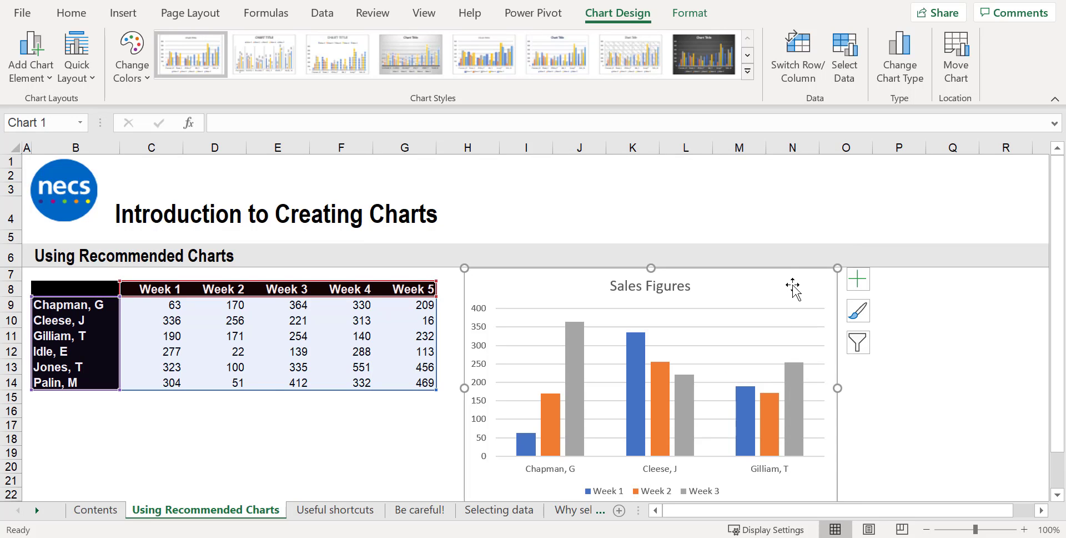
click(858, 346)
click(296, 229)
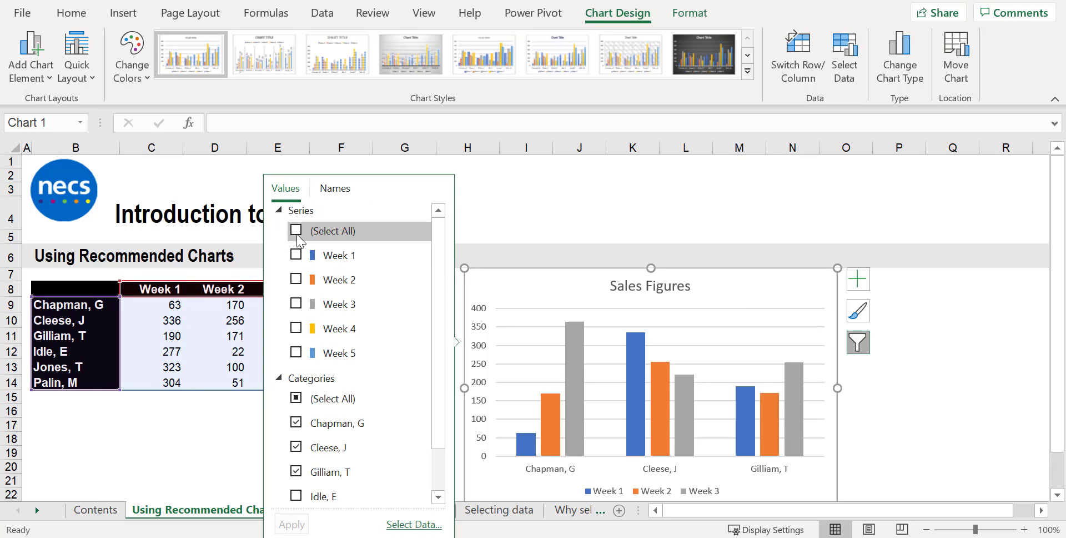
click(296, 398)
click(291, 524)
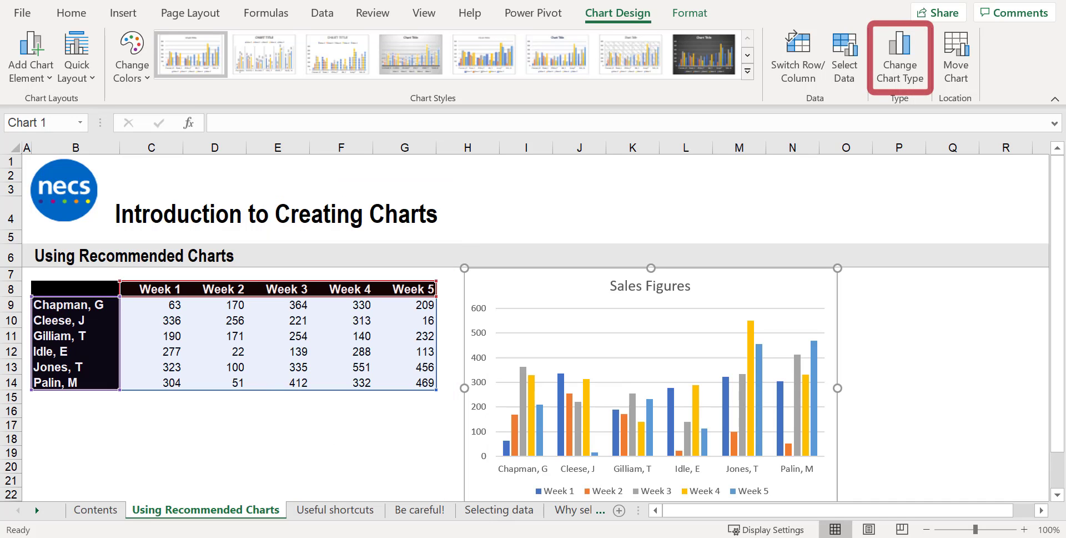
Try changing the chart type to 3-D Clustered Column, previewing the version with weeks along the horizontal axis
click(911, 82)
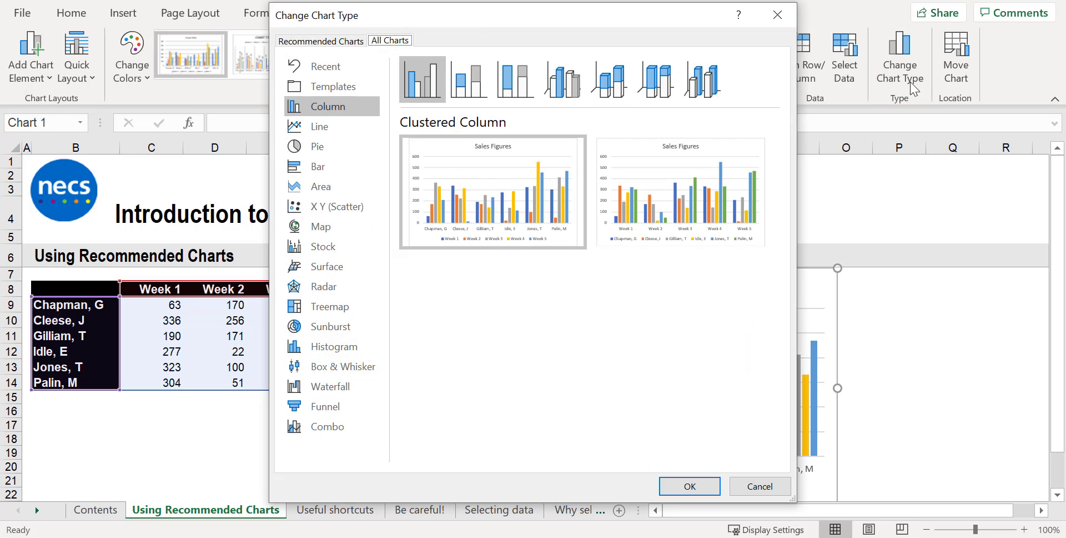
click(578, 98)
click(624, 142)
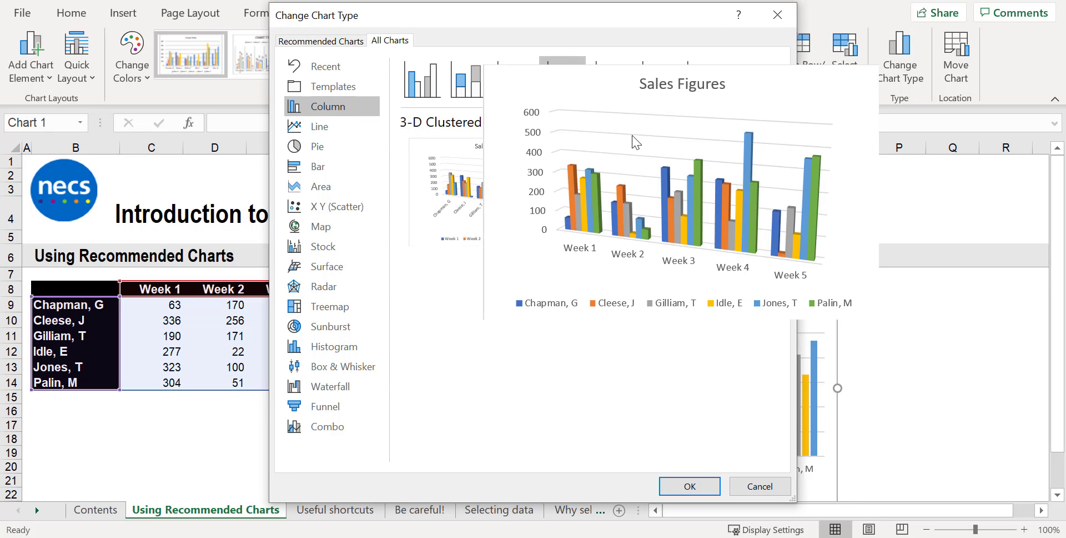
click(697, 486)
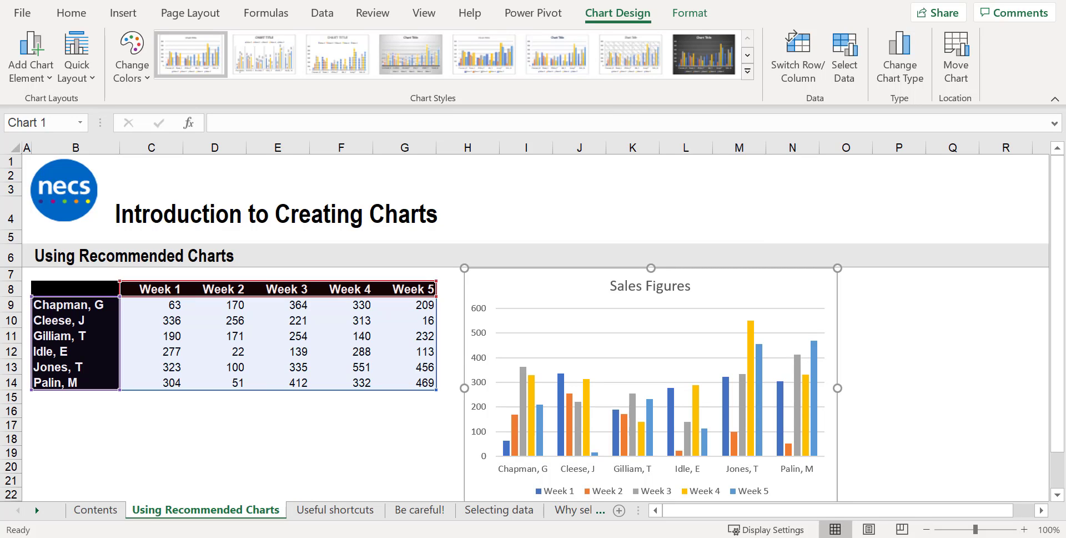
Move the chart to a new sheet named "Sales"
click(969, 88)
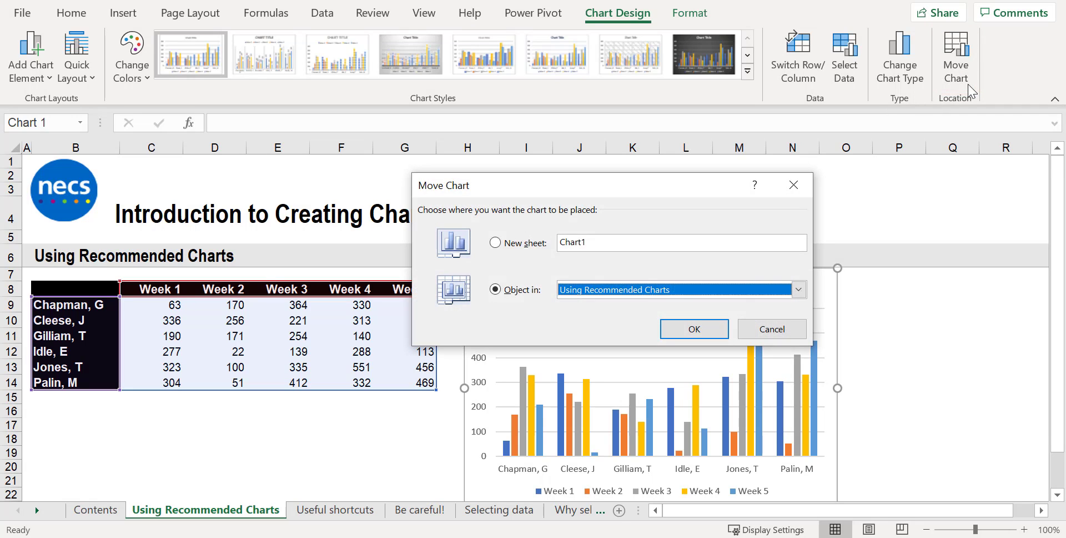
click(511, 243)
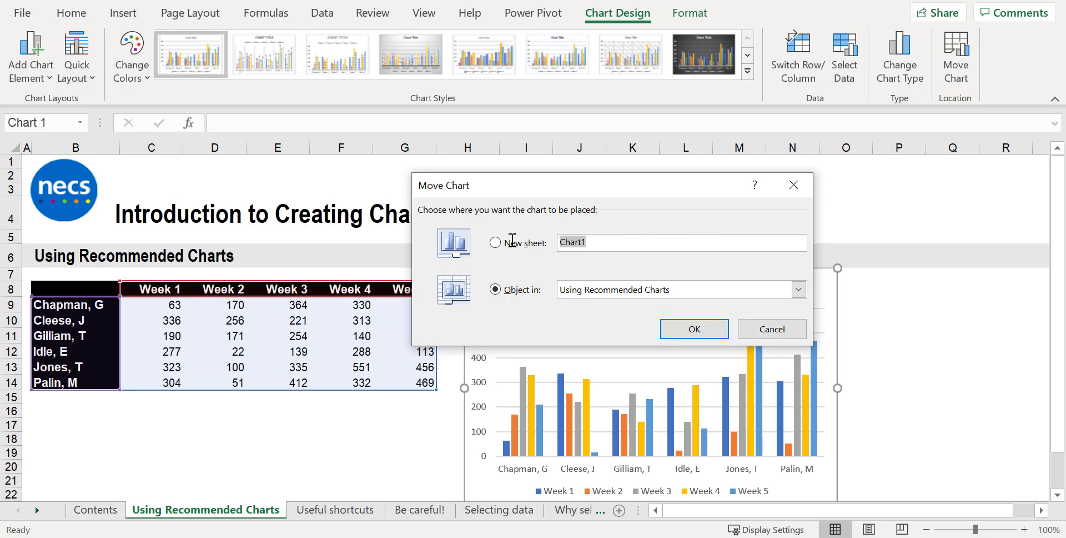
text(Sales)
click(701, 331)
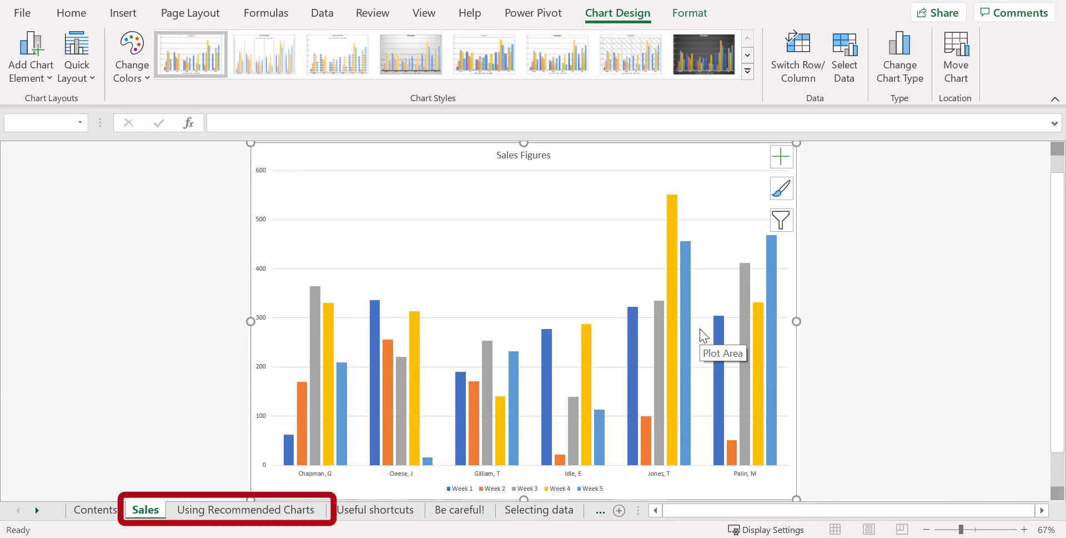
Examine the list of chart elements and the Chart Area's fill, effects, and size and properties formatting options
click(690, 13)
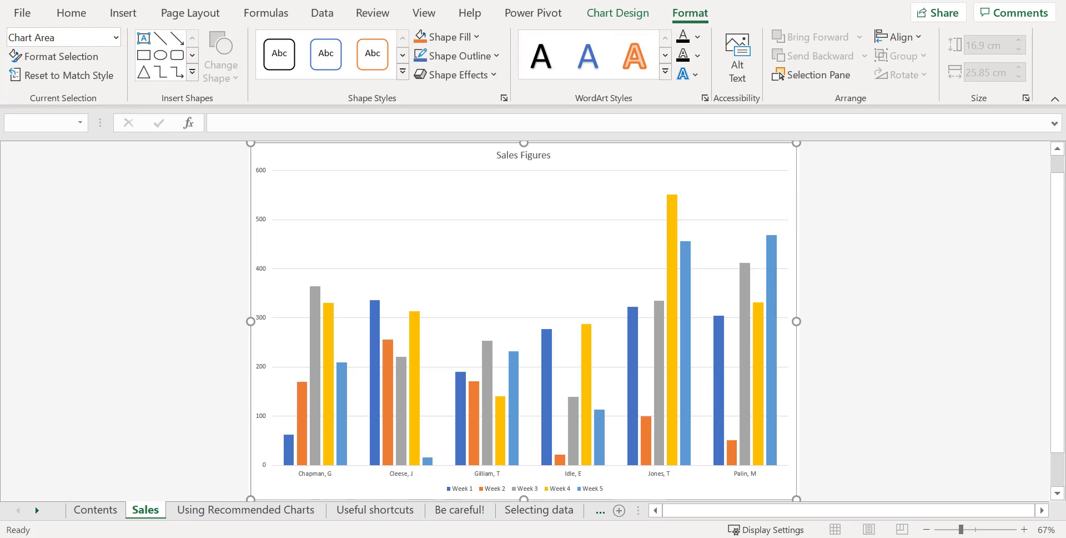
click(118, 41)
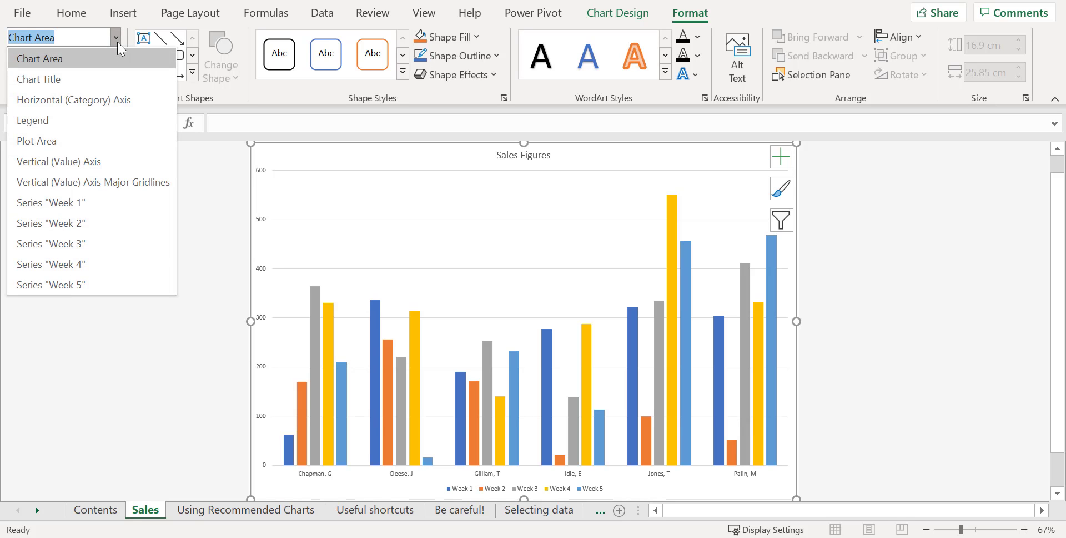
click(117, 42)
click(84, 57)
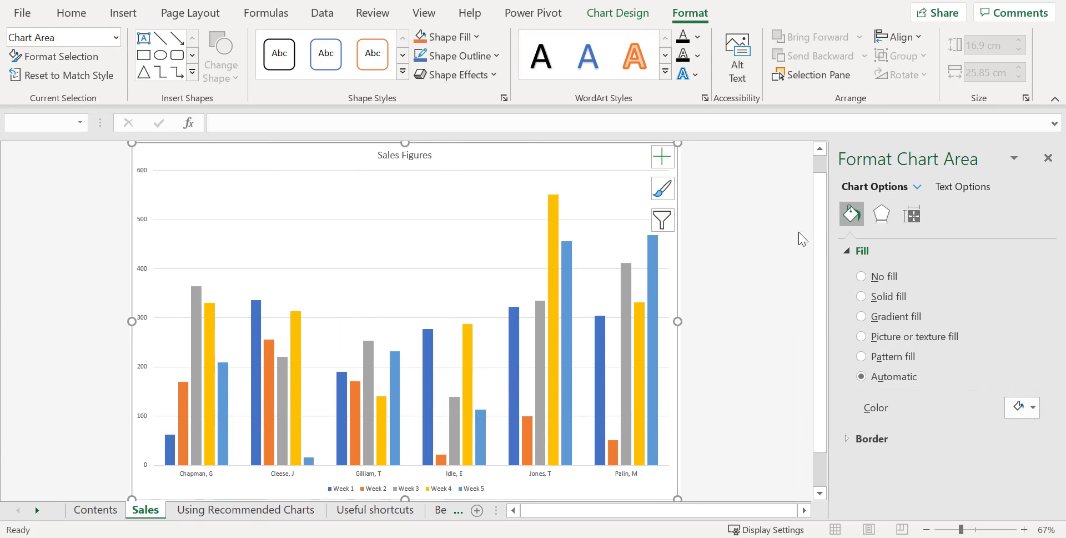
click(882, 217)
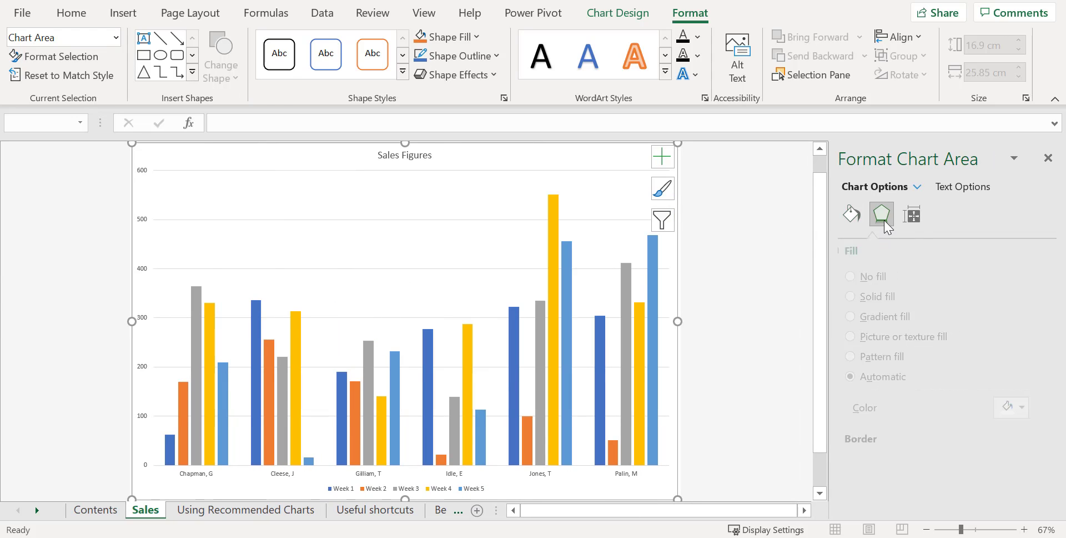
click(914, 221)
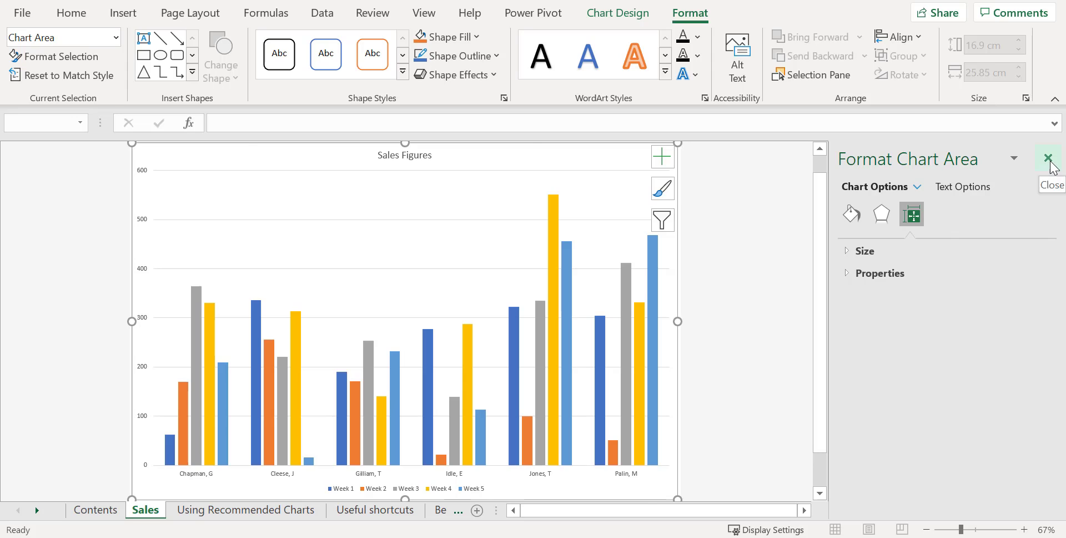
click(1049, 159)
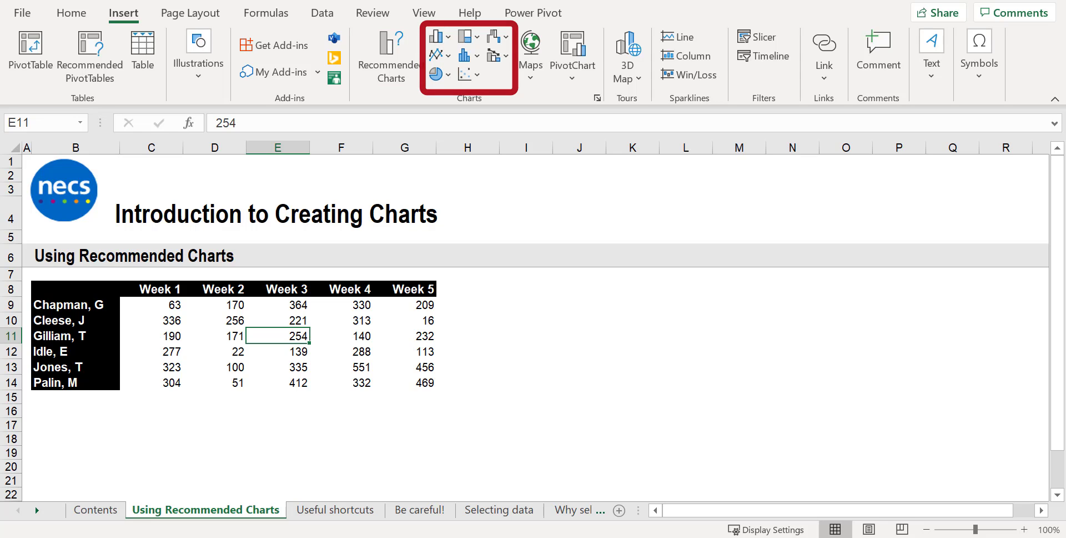
Preview the column, bar, line and area chart types for the weekly data without inserting any
click(447, 48)
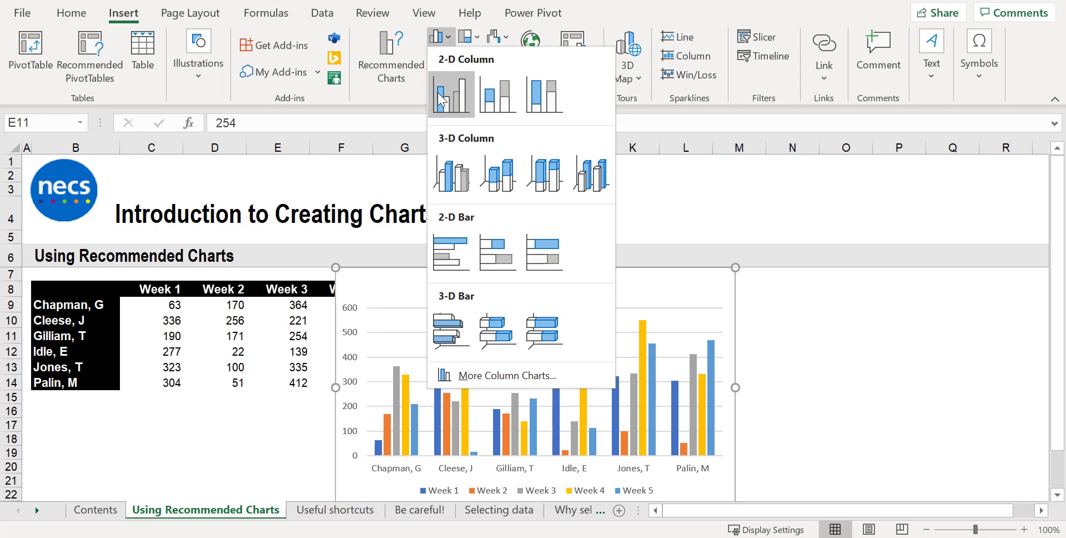
key(Escape)
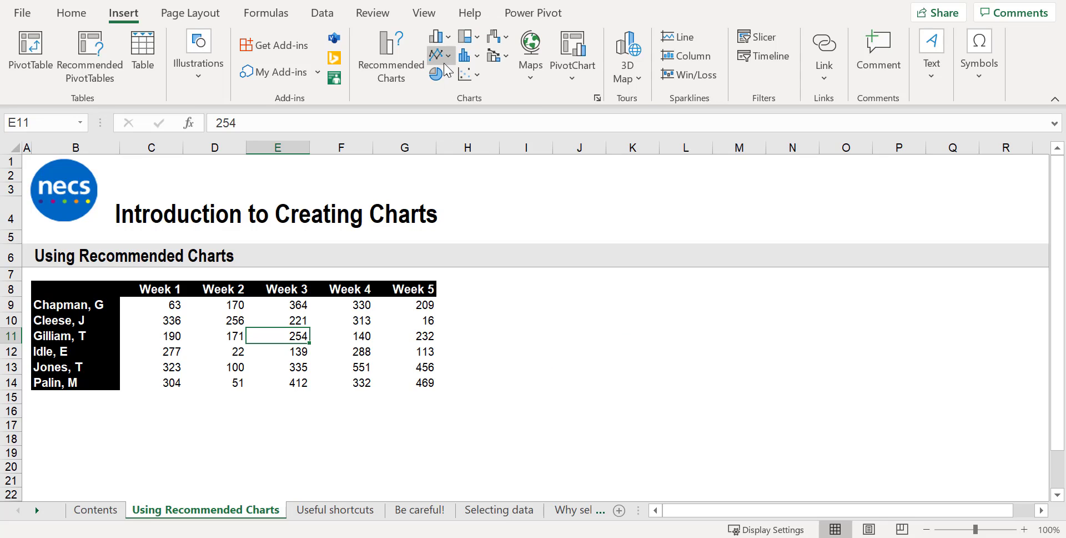
click(445, 65)
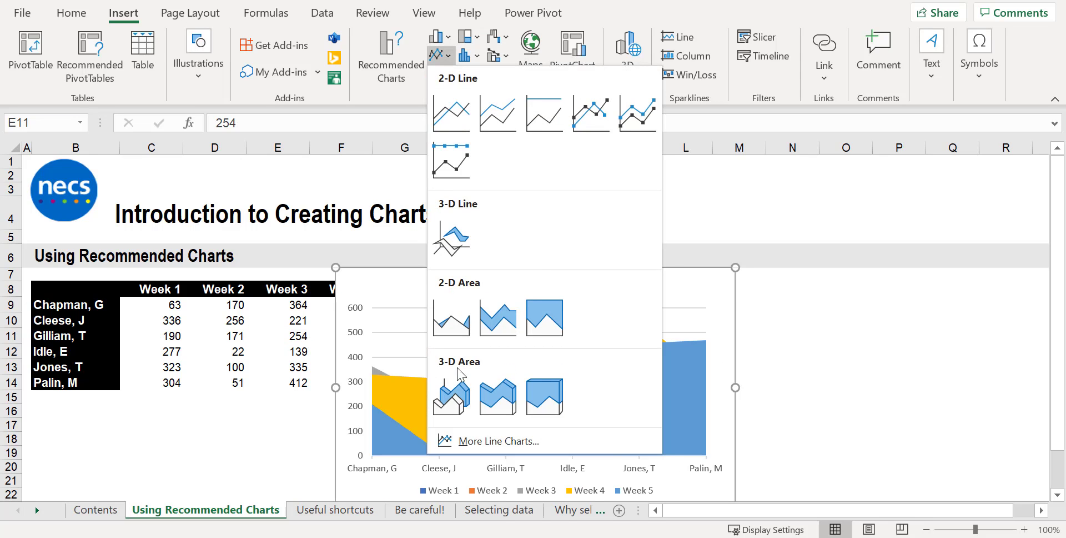
key(Escape)
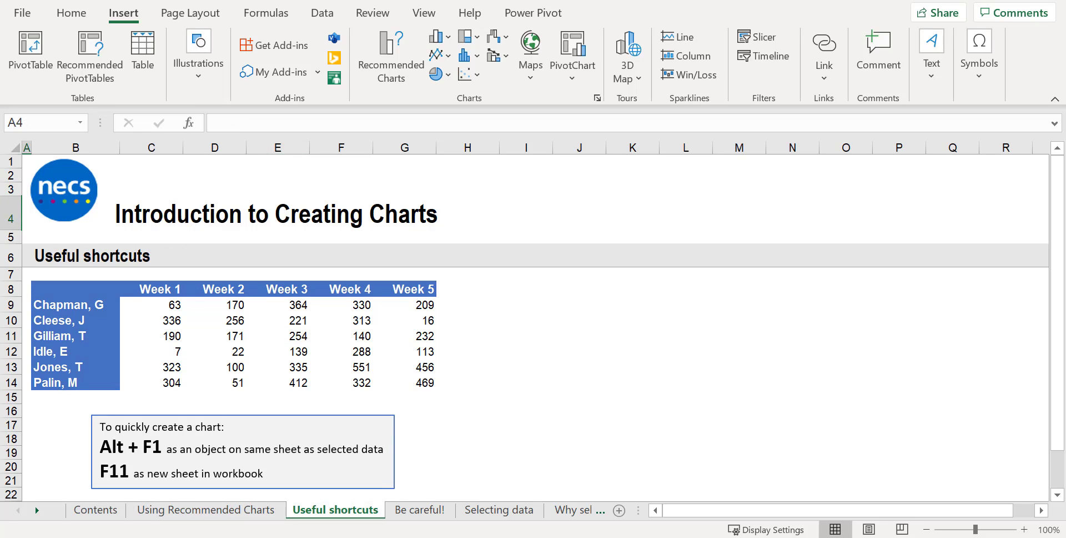
Create a default chart from the weekly data as an object on the Useful shortcuts sheet, and delete it
click(269, 336)
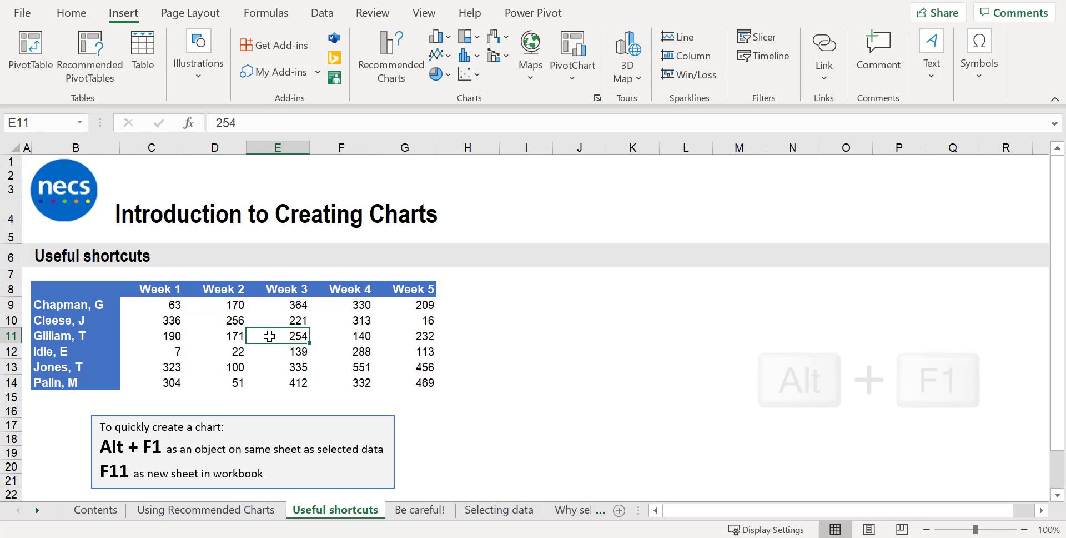
key(alt+F1)
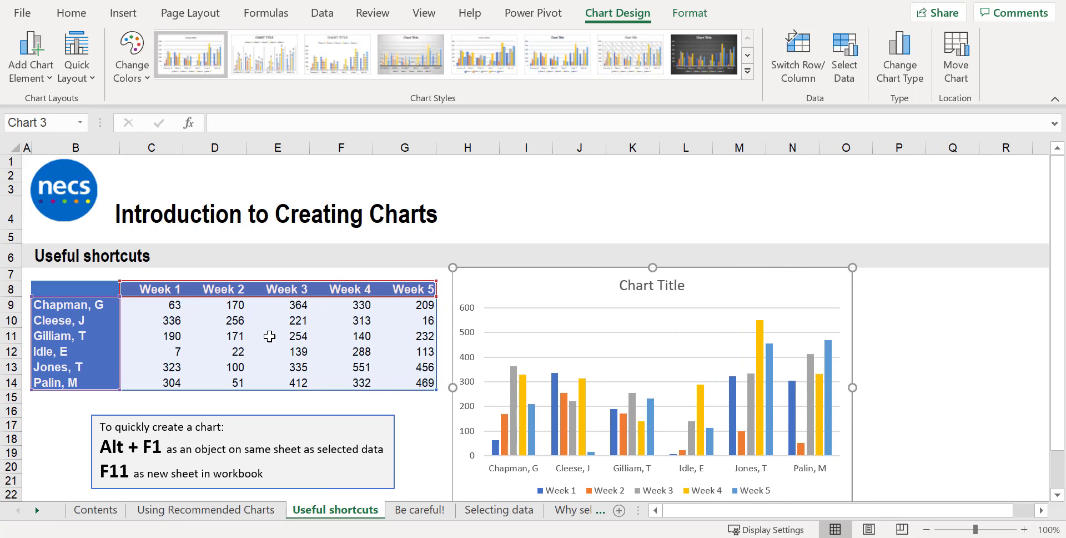
key(Delete)
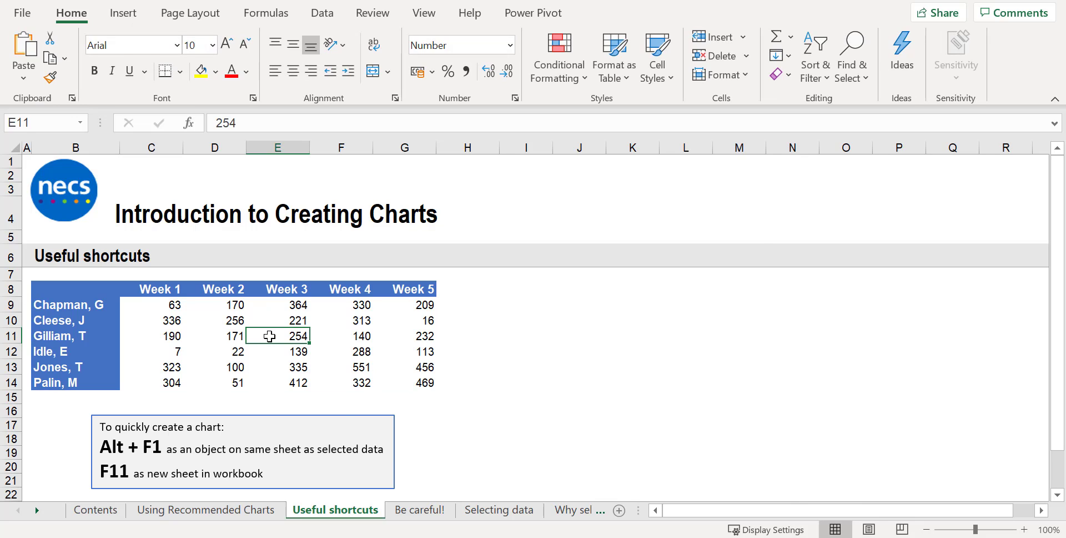
Create a default chart from the Useful shortcuts data on a new chart sheet
key(F11)
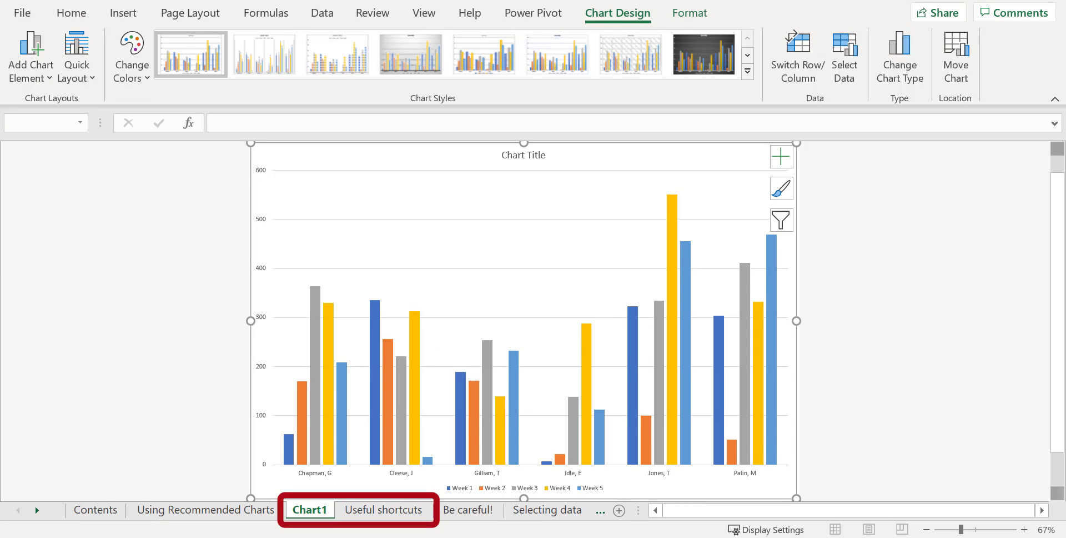
Preview the first four recommended charts for the table with totals on the Be careful! sheet without inserting any
key(ctrl+Page_Down)
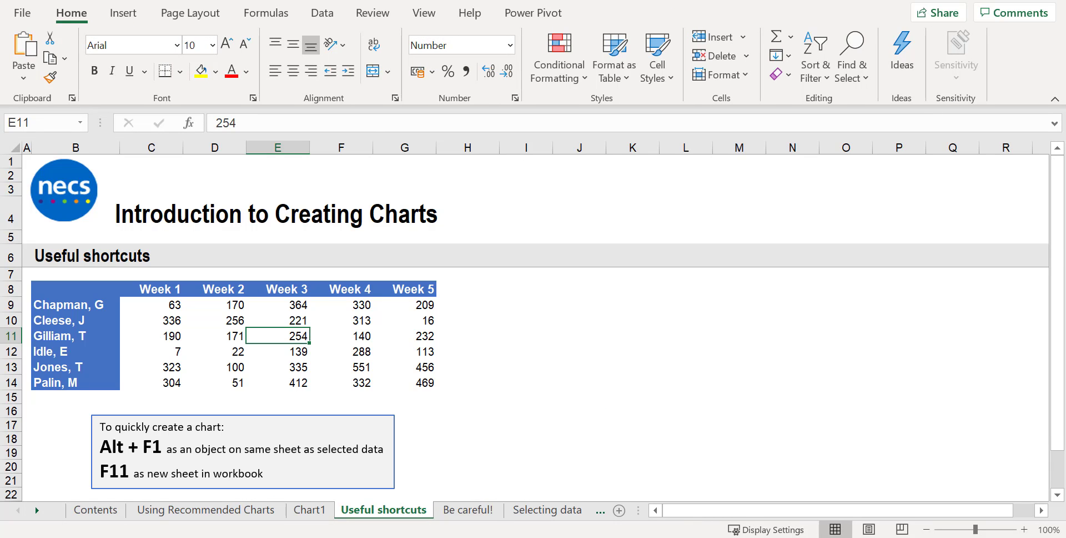
key(ctrl+Page_Down)
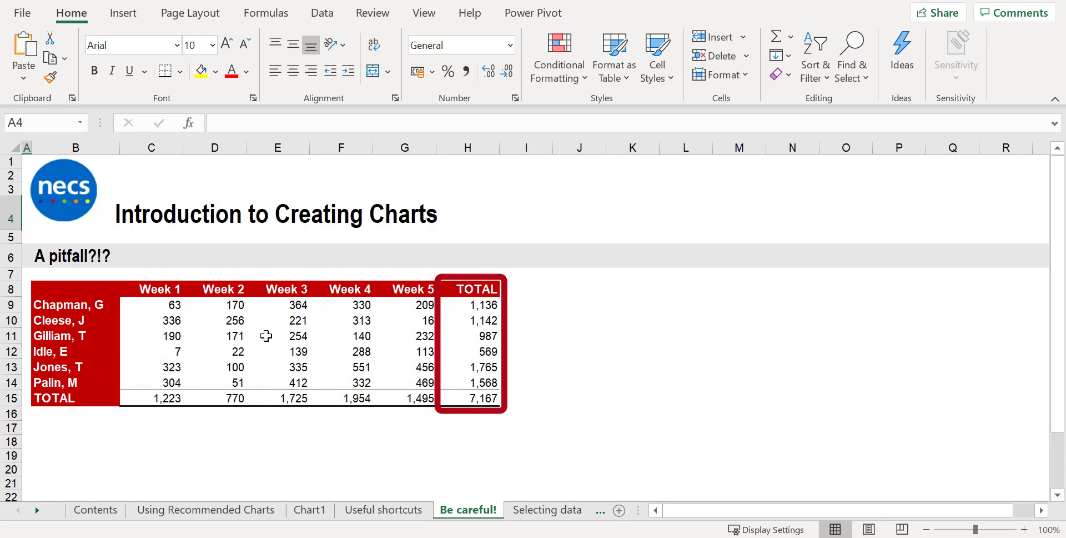
click(266, 336)
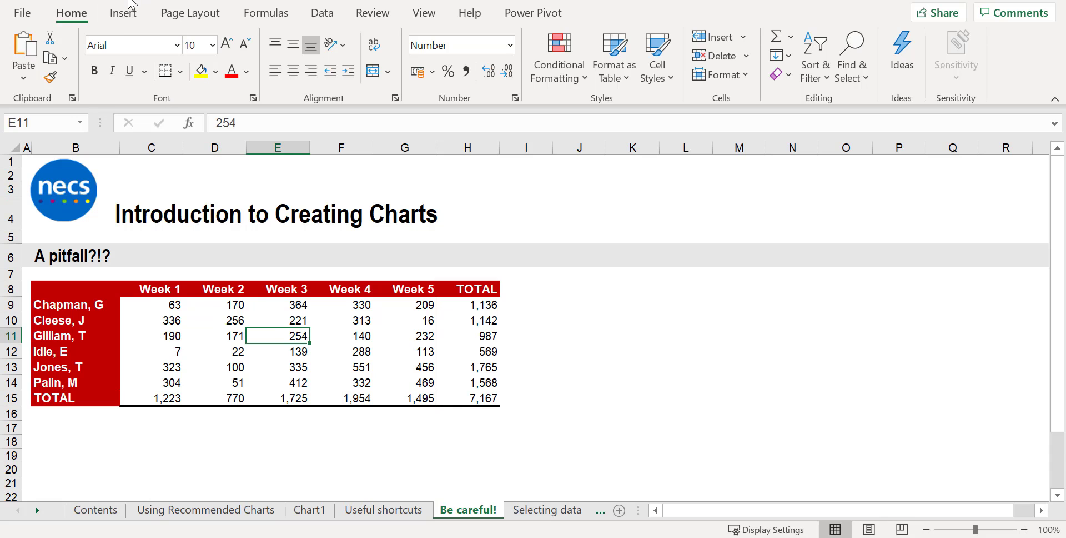
click(123, 17)
click(368, 83)
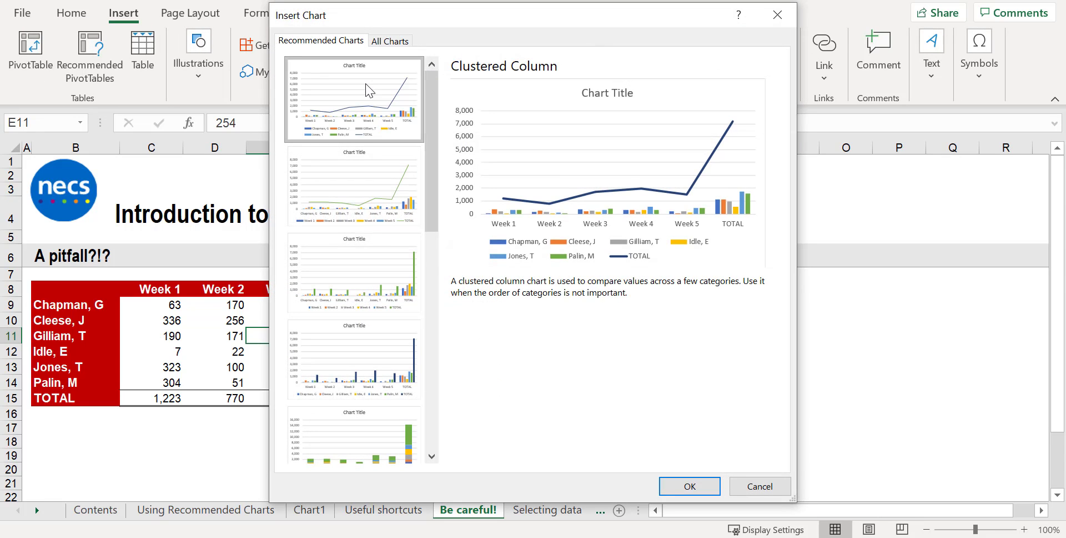
key(Down)
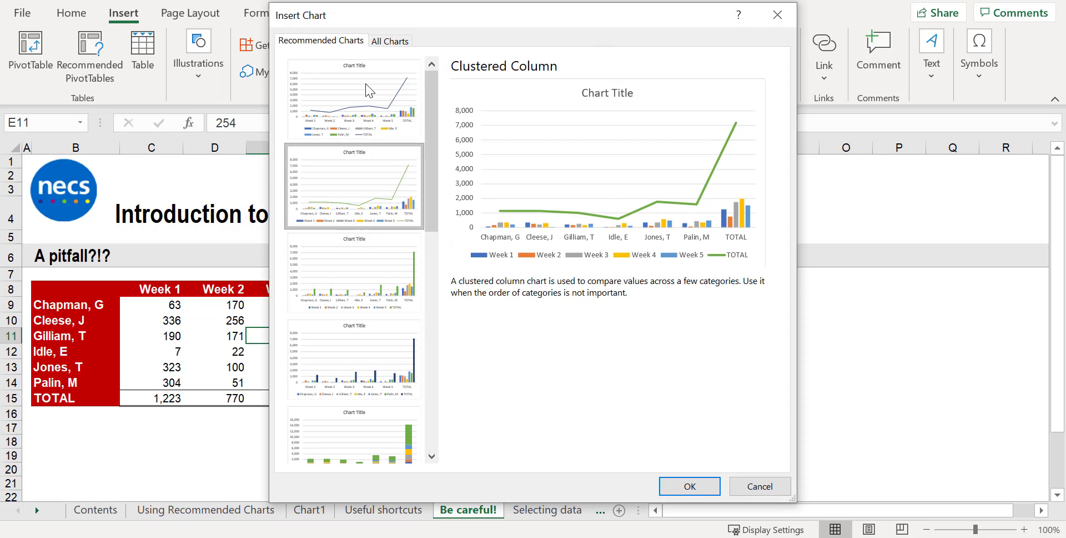
key(Down)
key(Down)
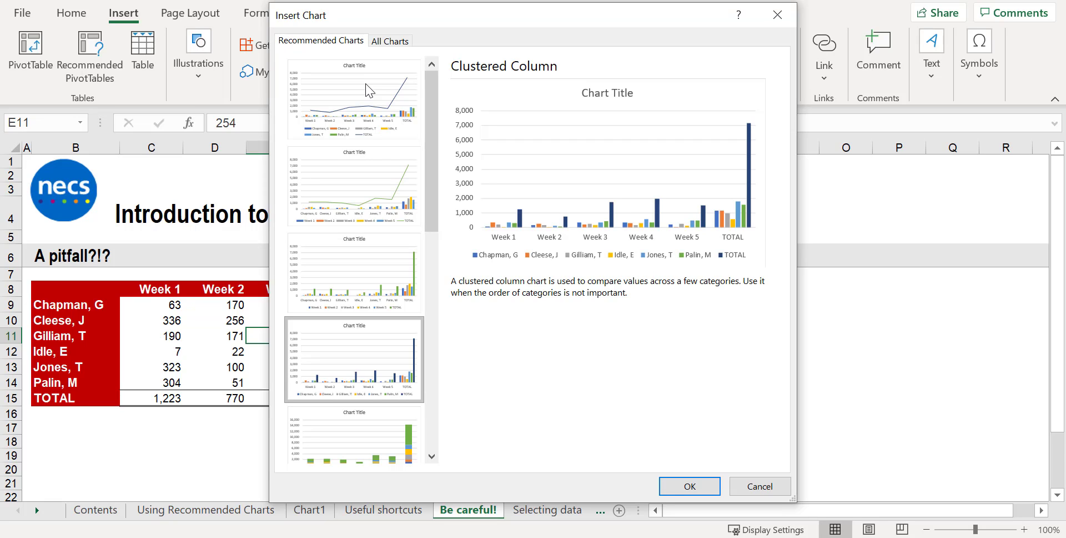
key(Escape)
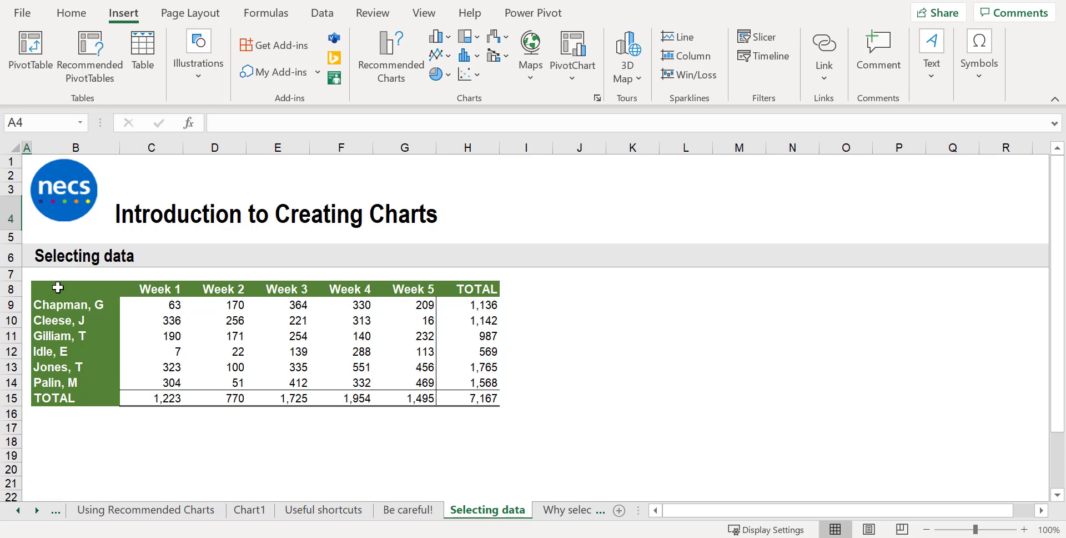
Select B8:G14 on the Selecting data sheet, leaving out the totals, and open the recommended charts for it
drag(58, 287, 403, 382)
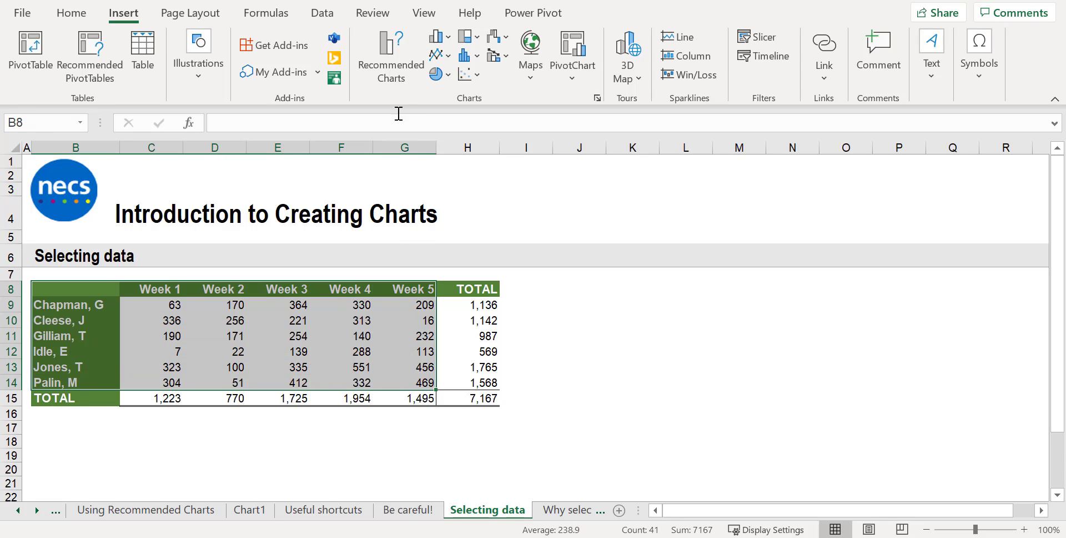
click(368, 81)
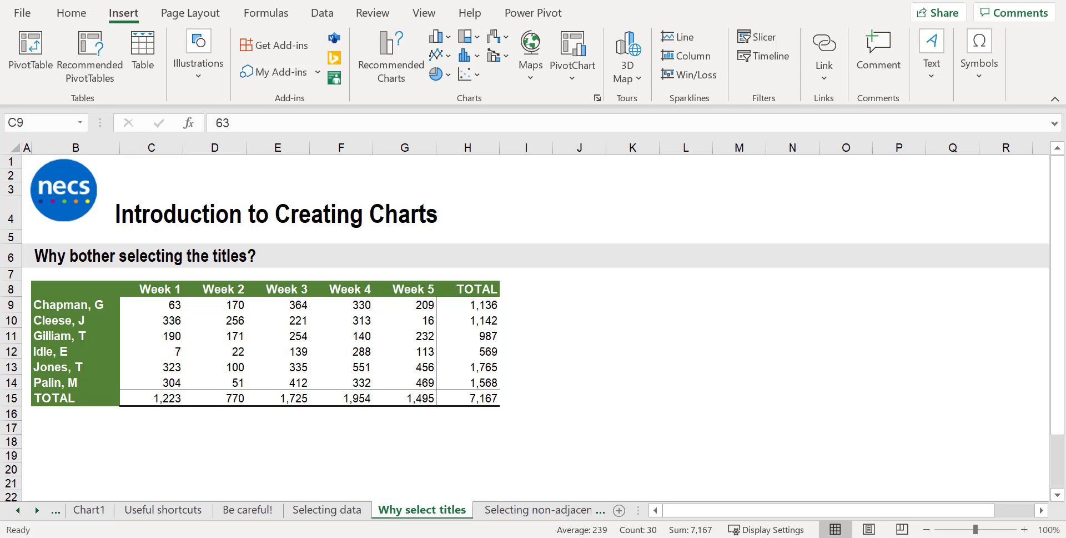
Insert the recommended clustered column chart for C9:G14 on the Why select titles sheet and move it clear of the table
click(371, 91)
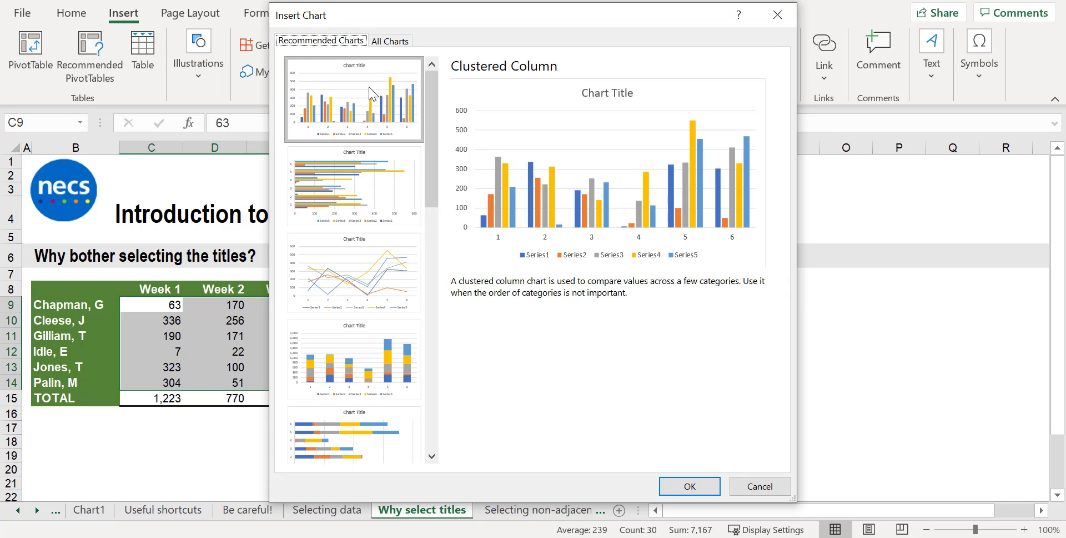
double_click(371, 95)
key(Right)
key(Right)
key(Right)
key(Right)
key(Right)
key(Right)
key(Right)
key(Right)
key(Right)
key(Right)
key(Right)
key(Right)
key(Right)
key(Right)
key(Right)
key(Right)
key(Right)
key(Right)
key(Right)
key(Right)
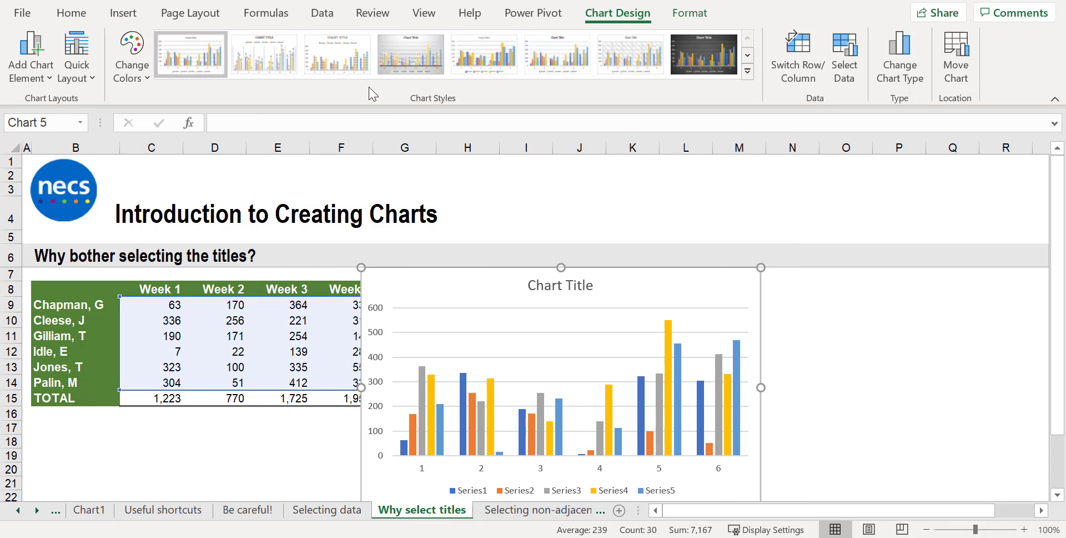
key(Right)
key(Right)
key(Right)
key(Right)
key(Right)
key(Right)
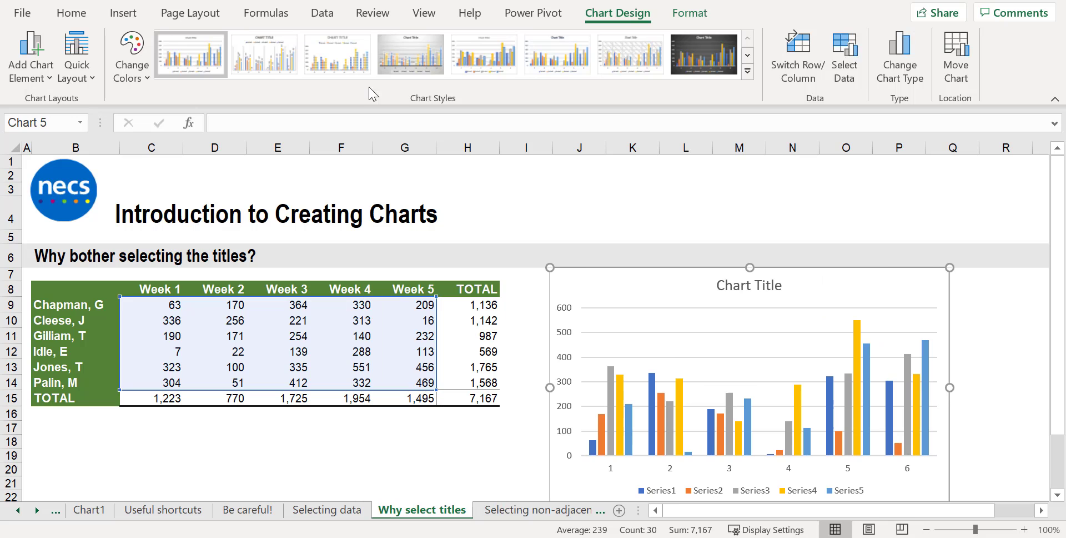
Change the chart's data range to B8:G14 so that it includes the row and column titles
click(845, 83)
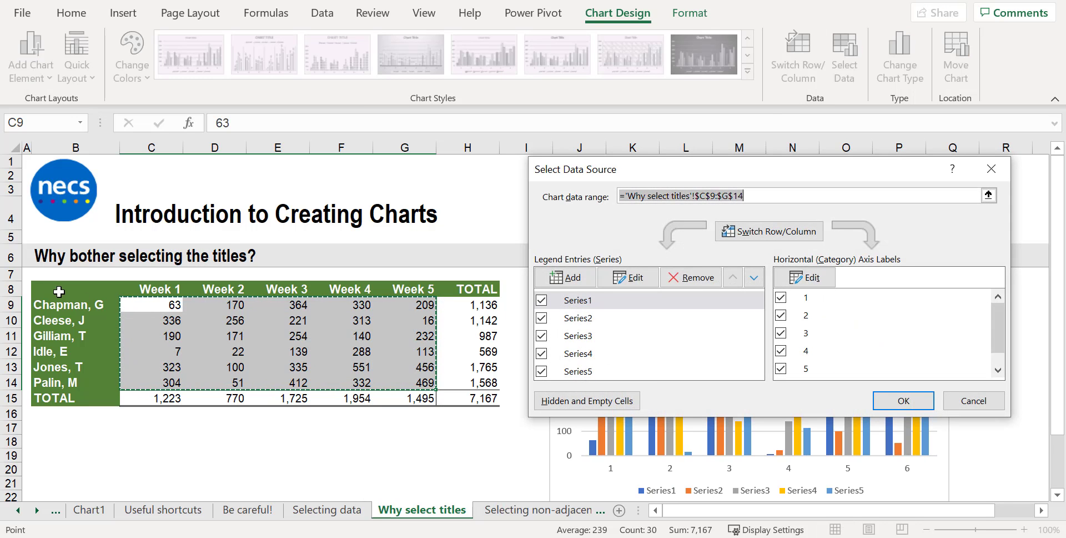
drag(42, 287, 416, 387)
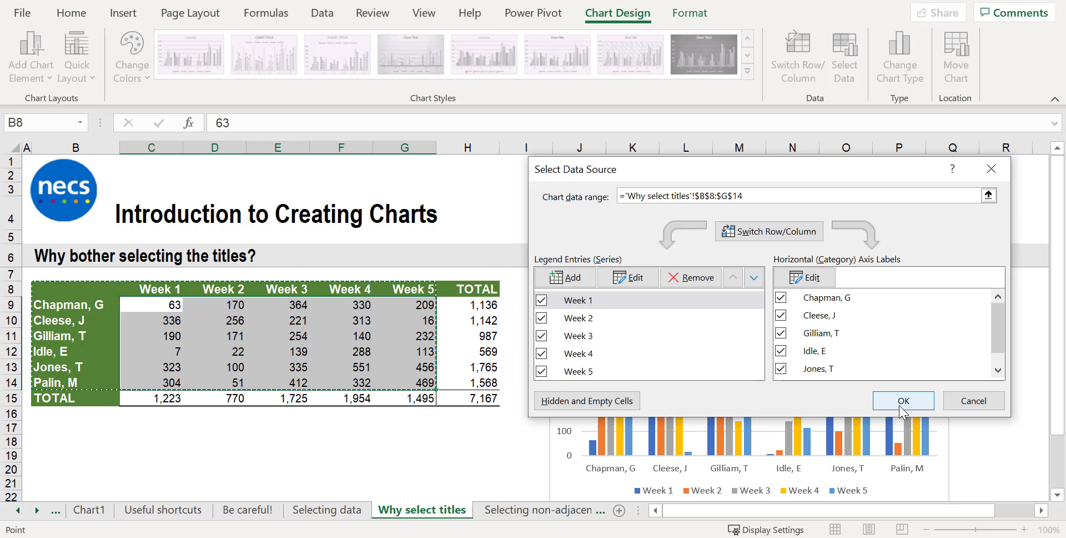
click(972, 399)
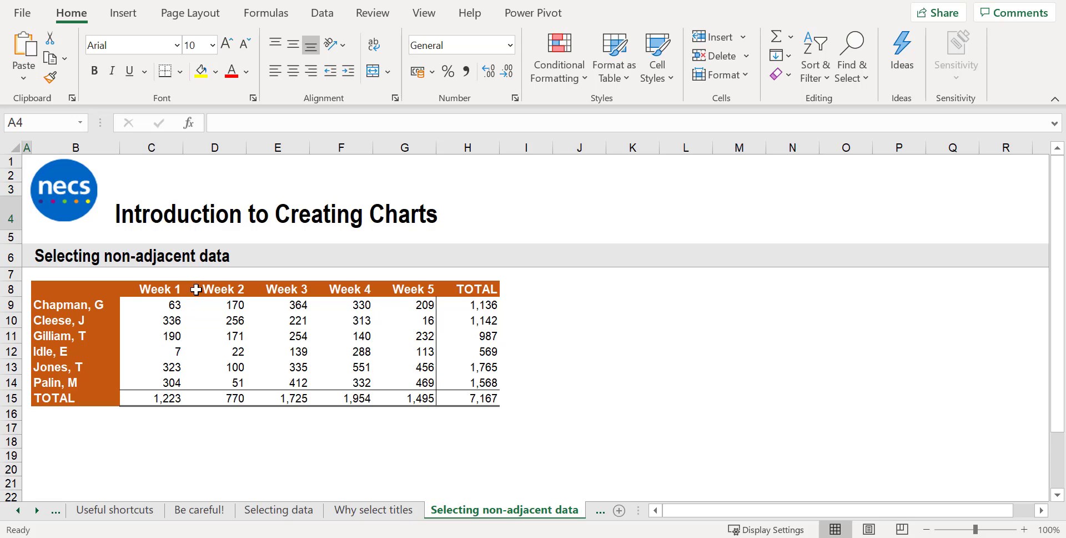
Insert the first recommended chart for D8:D14, F8:G14 and the row labels B8:B14 on the Selecting non-adjacent data sheet
drag(195, 289, 197, 383)
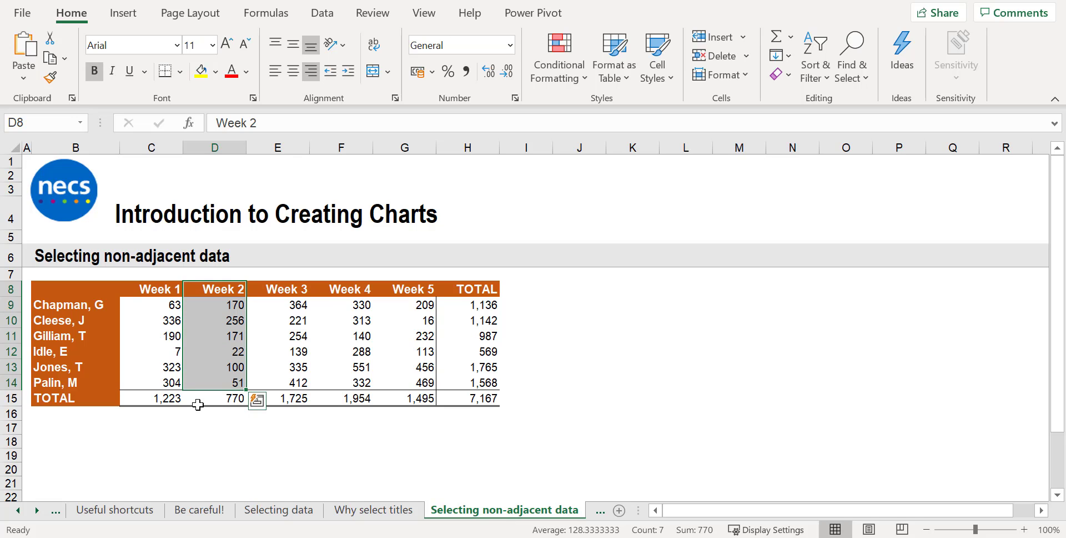
key(ctrl)
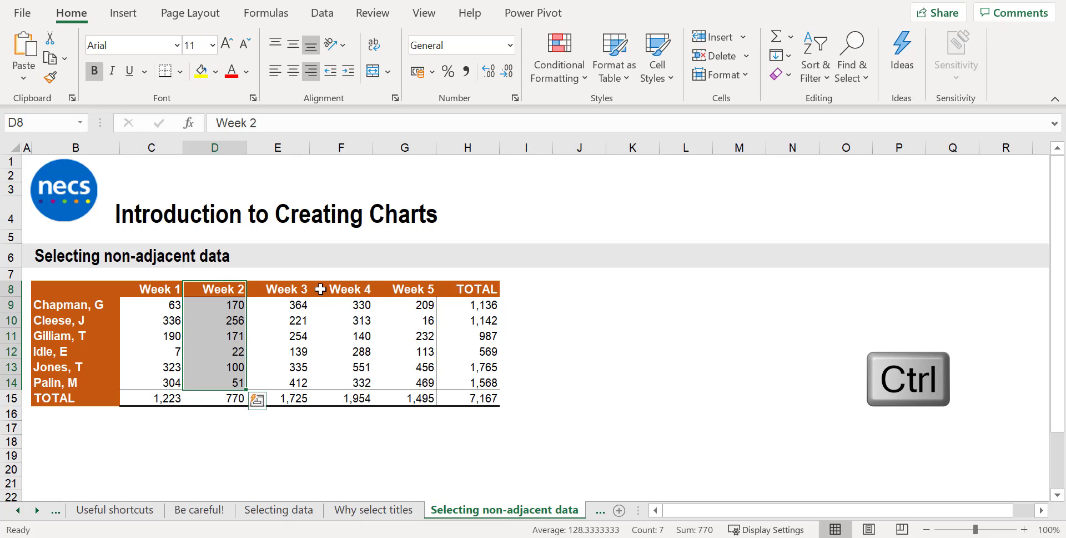
drag(321, 289, 415, 388)
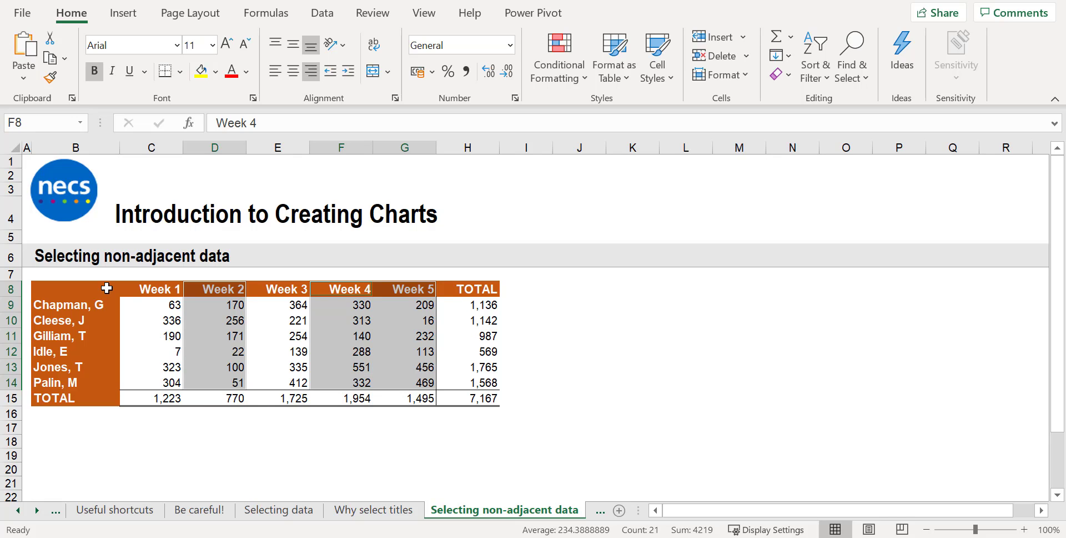
key(ctrl)
drag(106, 287, 109, 379)
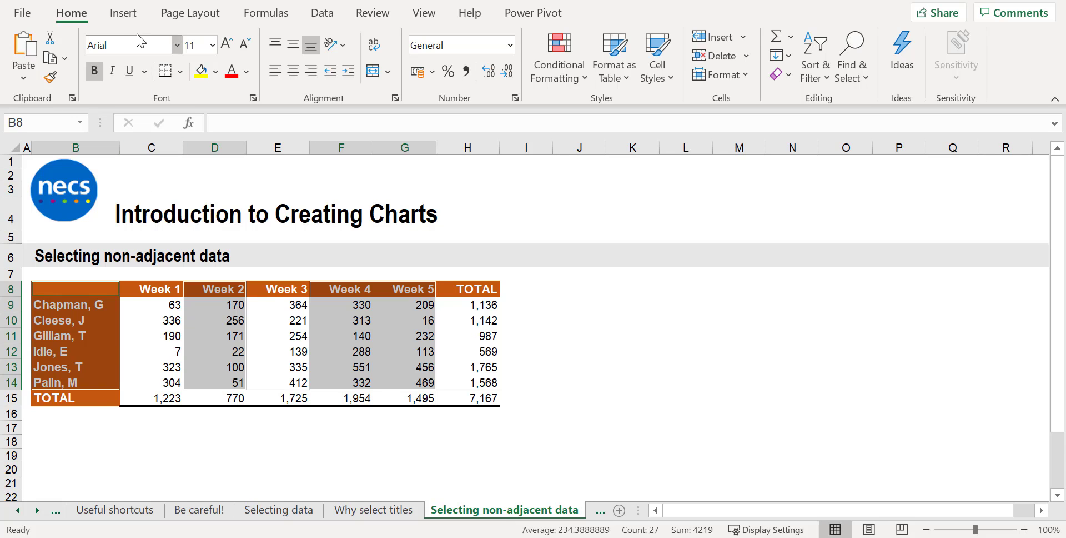
click(125, 14)
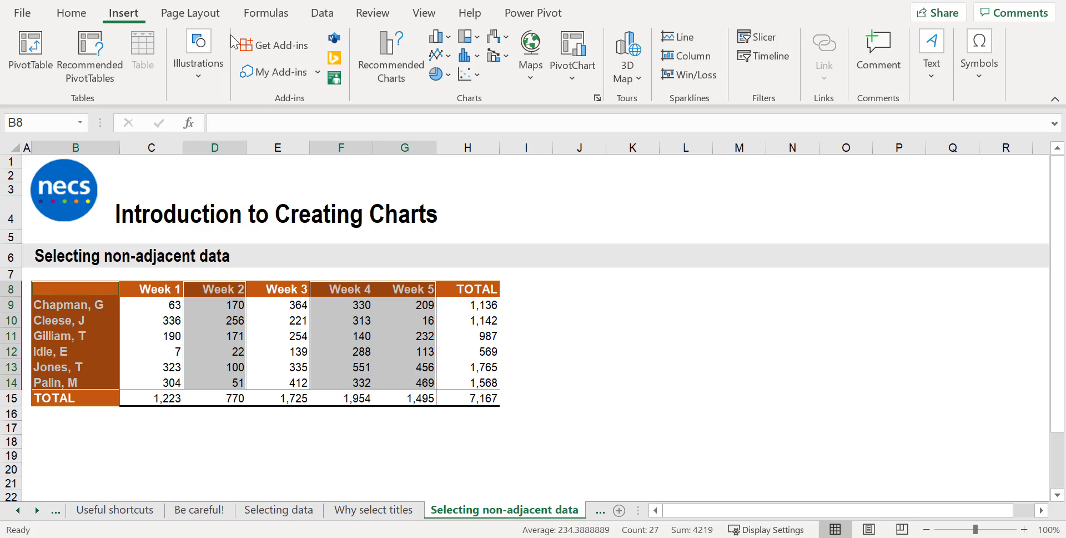
click(371, 88)
double_click(371, 89)
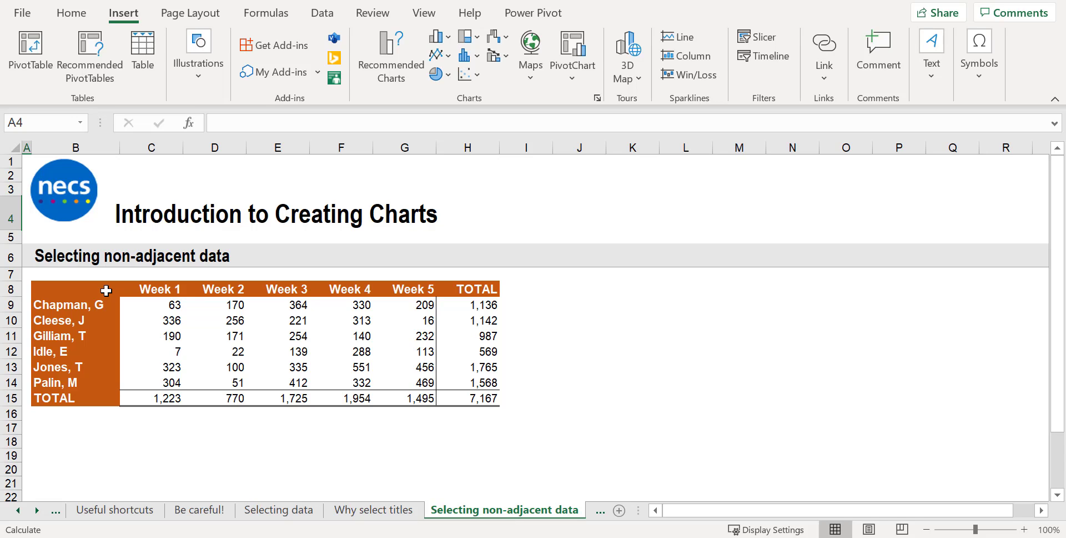
Preview a clustered column chart of Weeks 2, 4 and 5 for rows 9, 11 and 12, with their titles, without inserting it
drag(106, 290, 99, 351)
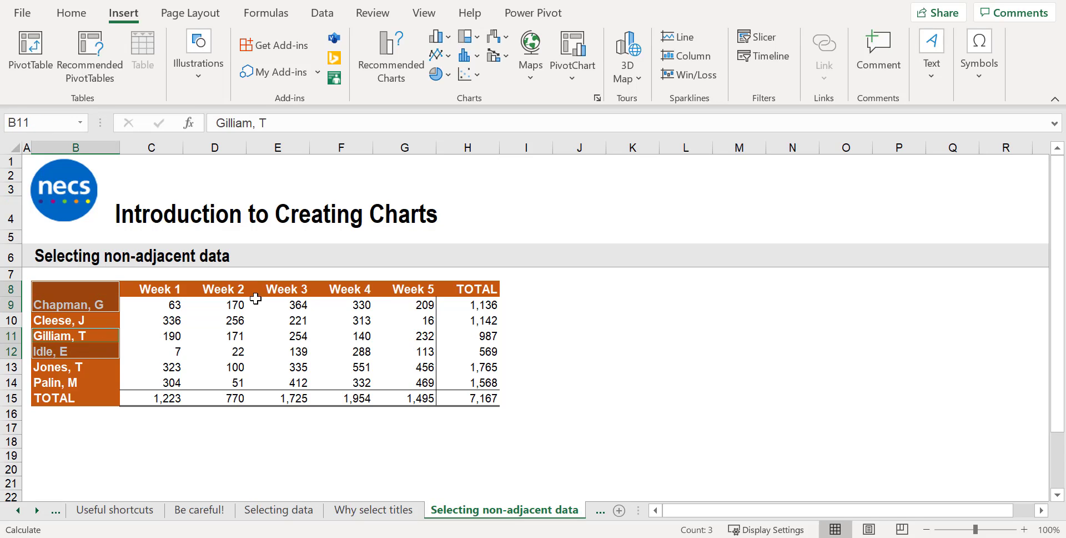
drag(220, 290, 230, 354)
drag(356, 290, 402, 305)
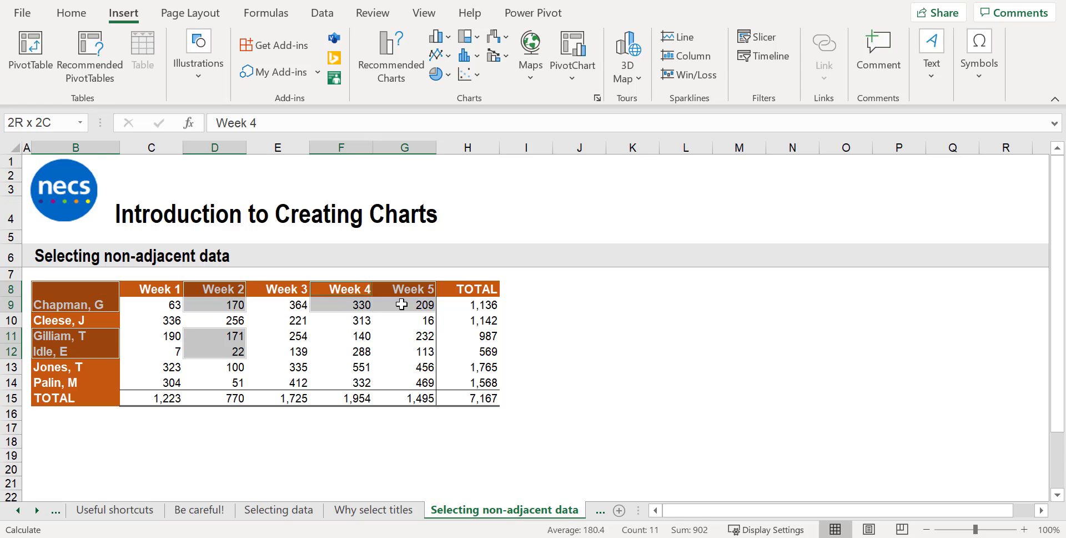
ctrl+click(355, 336)
drag(355, 350, 404, 350)
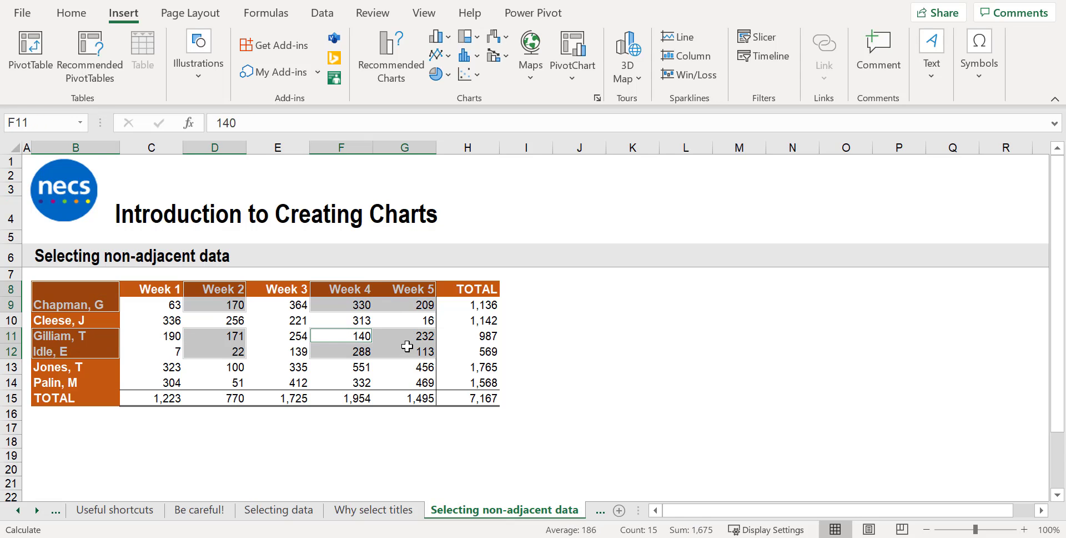
click(400, 88)
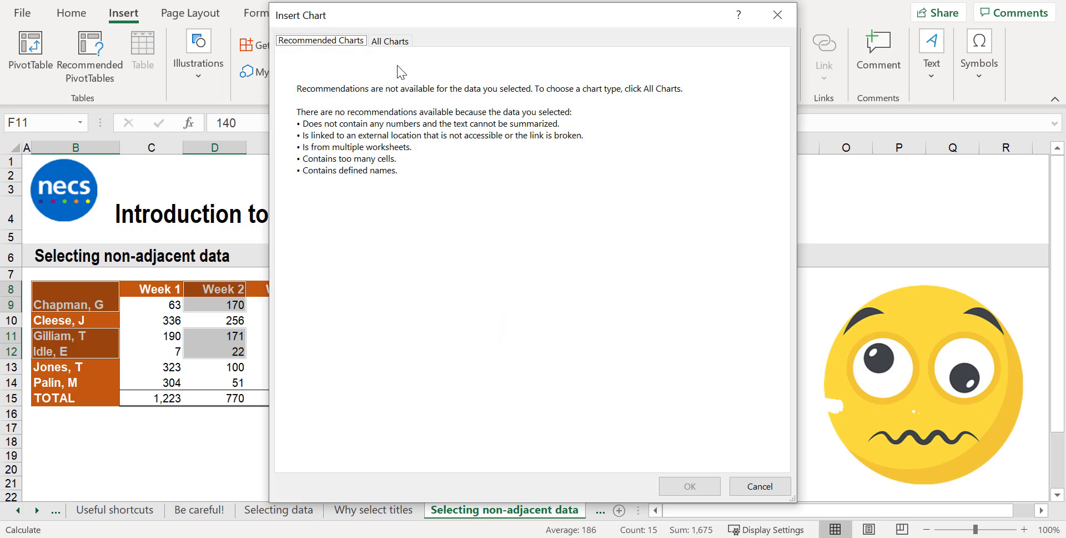
click(400, 48)
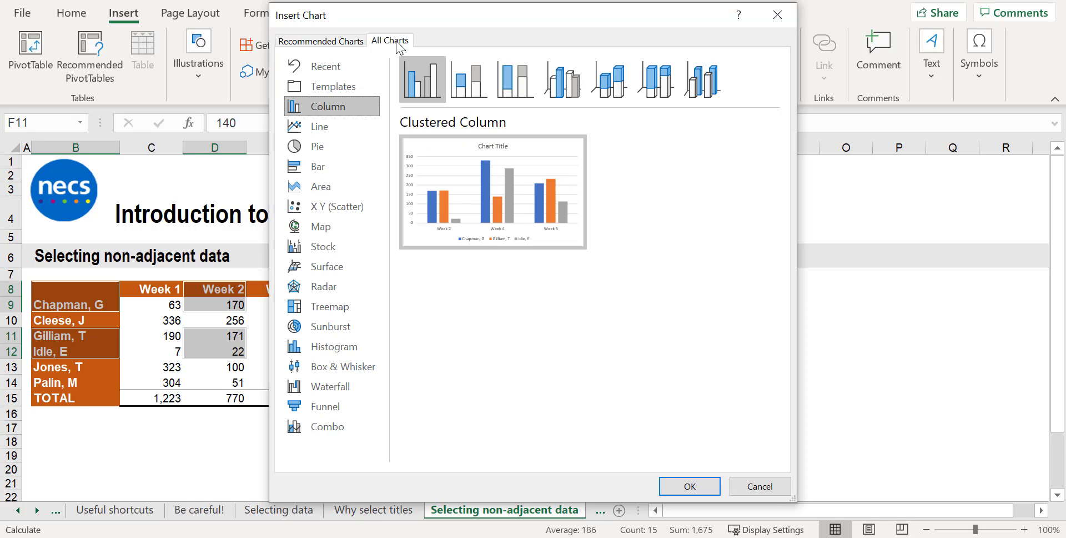
mouse_move(427, 159)
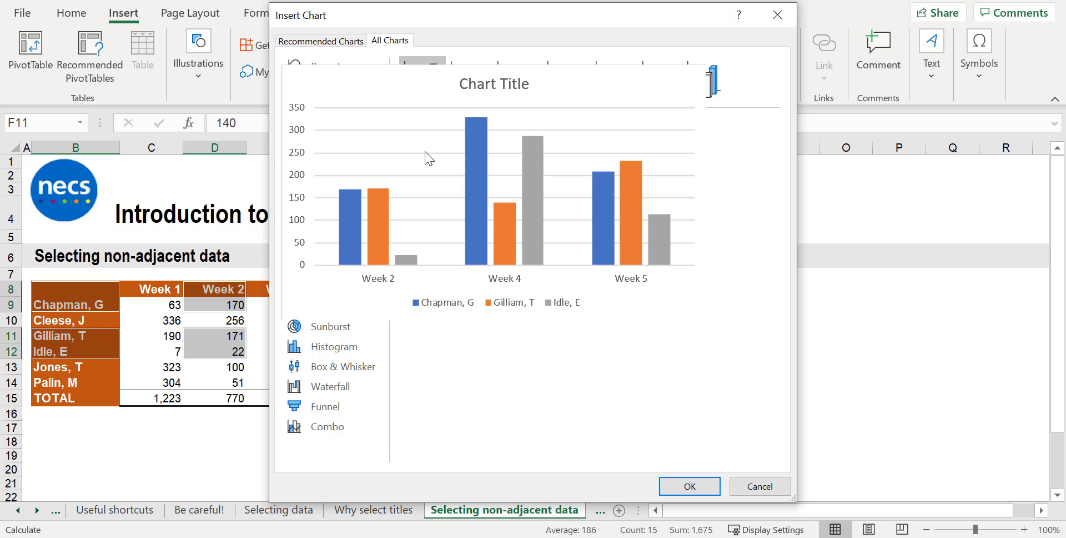
key(Escape)
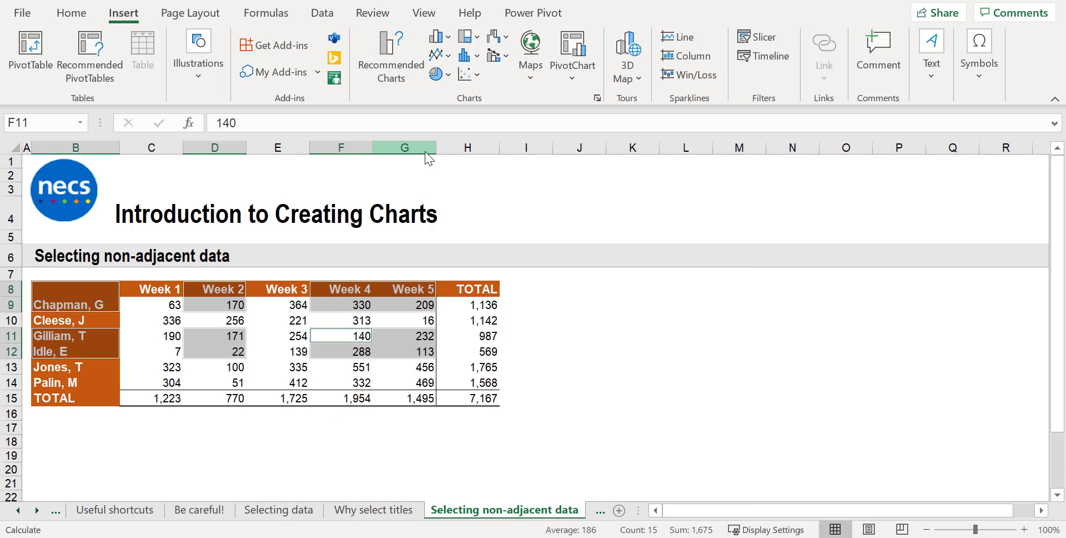
Create a default chart from B8:G14 as an object on the Selecting non-adjacent data sheet
click(26, 219)
drag(72, 289, 399, 382)
key(alt+F1)
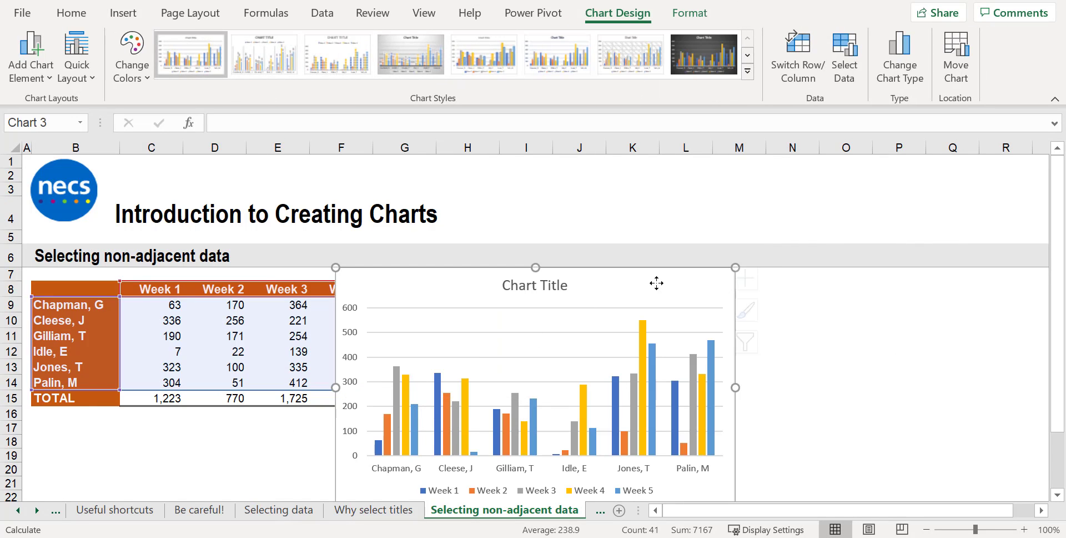
Filter the chart to exclude the Week 1 and Week 3 series and the categories from rows 10, 13 and 14
click(755, 347)
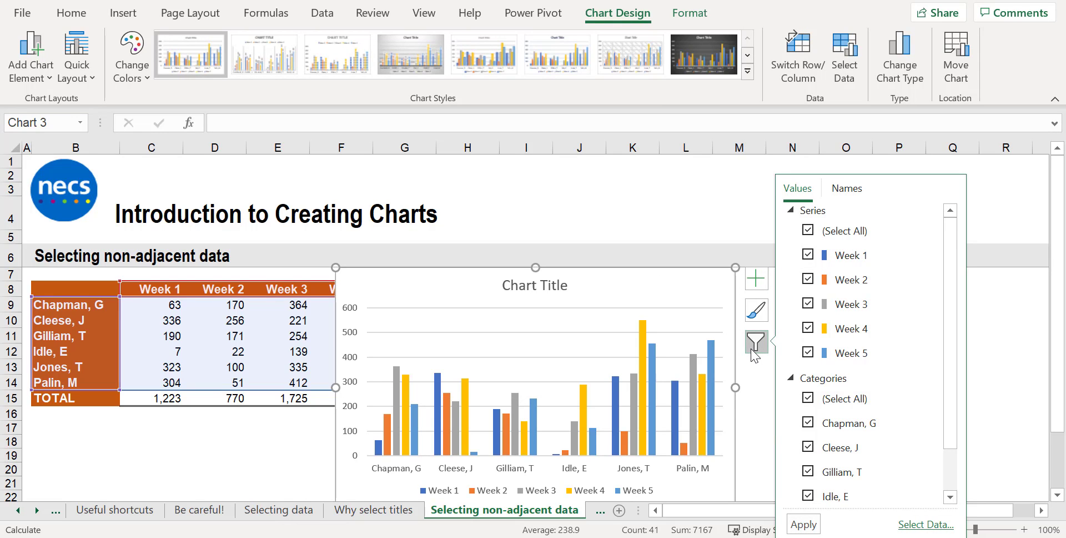
click(808, 255)
click(808, 304)
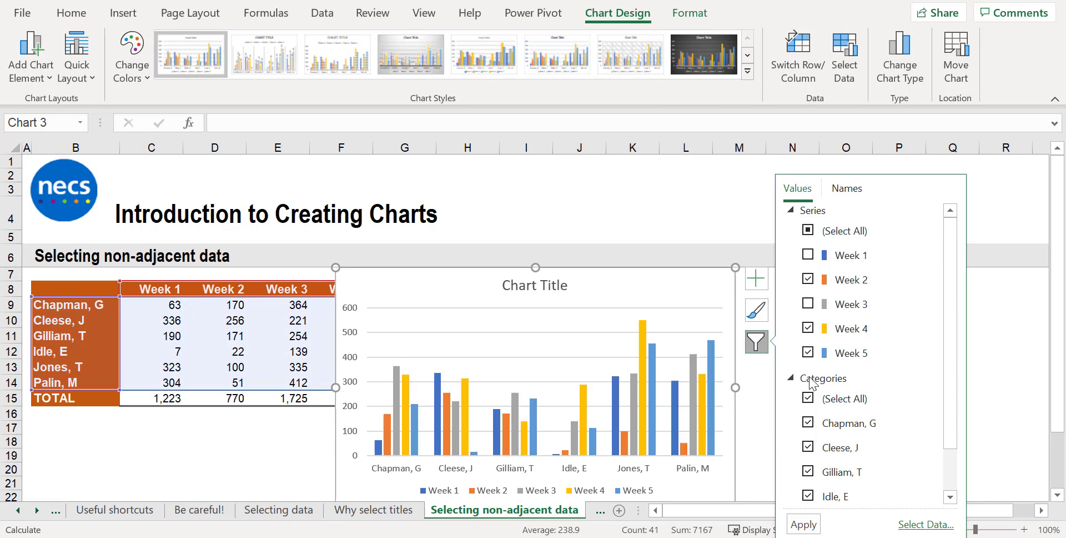
click(808, 447)
scroll(931, 458, down, 2)
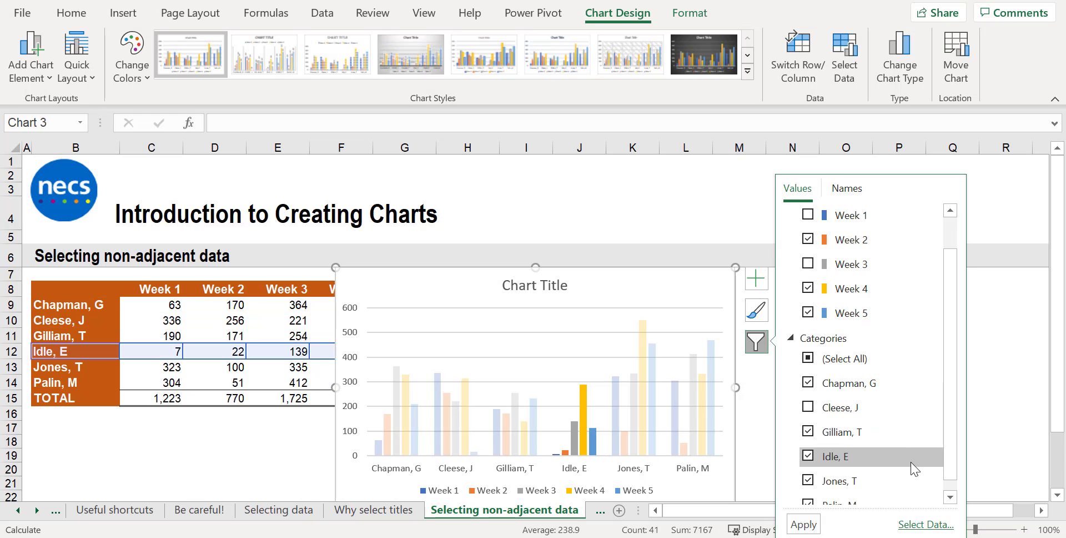
click(809, 467)
click(808, 491)
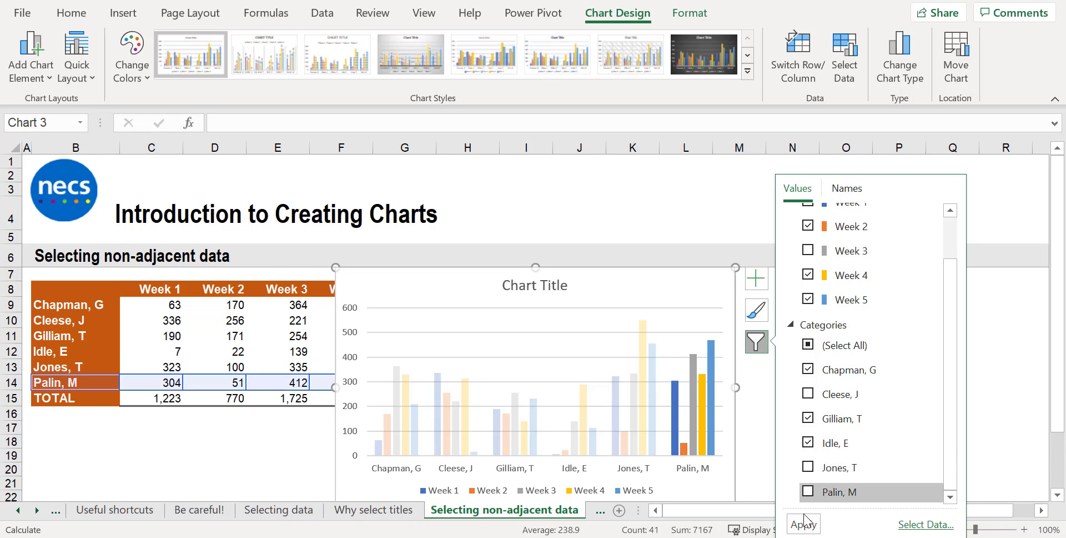
click(804, 524)
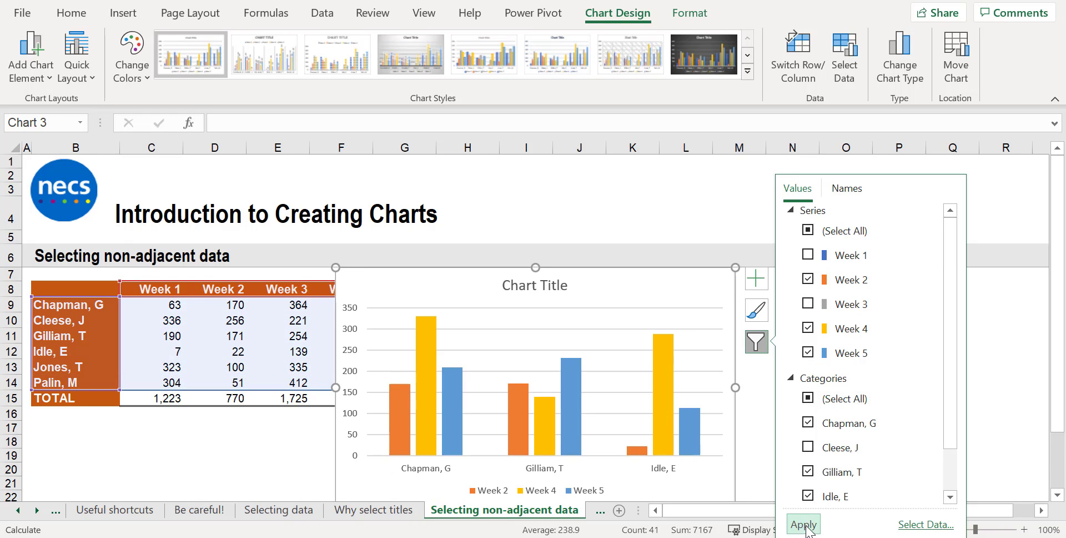
click(762, 452)
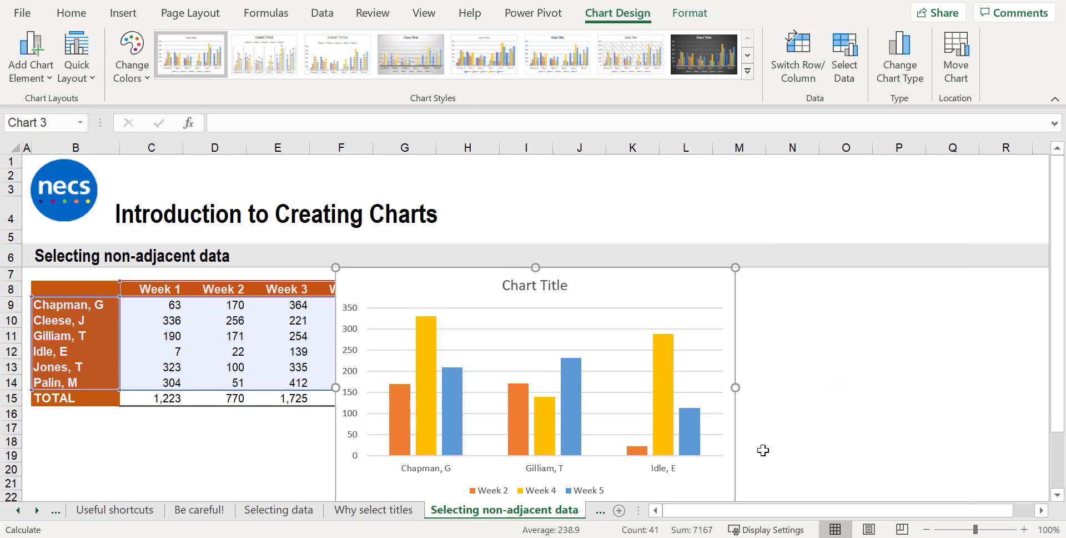
Try sample pie chart selections on the Creating Pie charts sheet: B8:G9, B8:C14, and the row labels B8:B14 with D8:D14
click(763, 452)
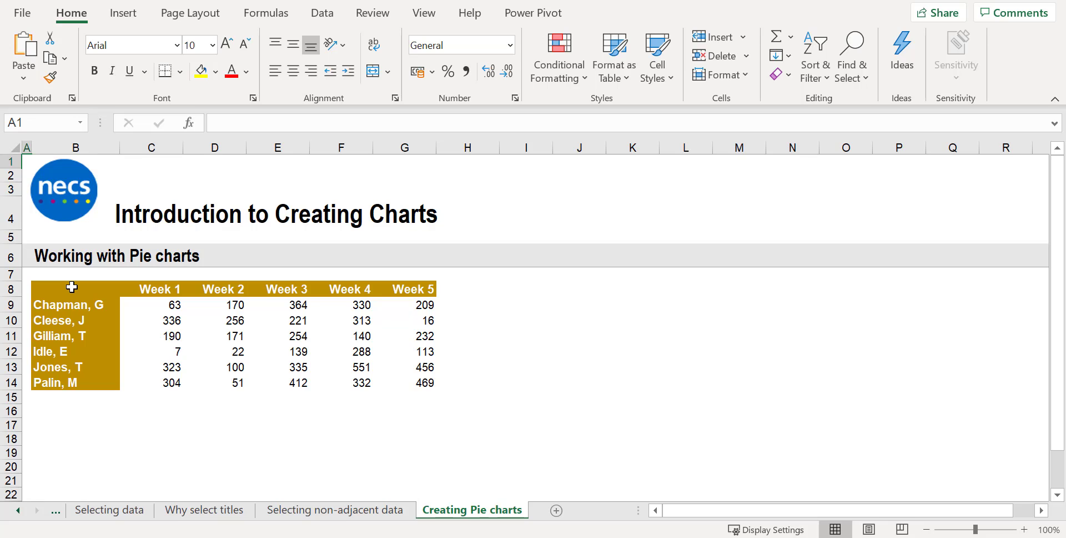
drag(72, 286, 417, 307)
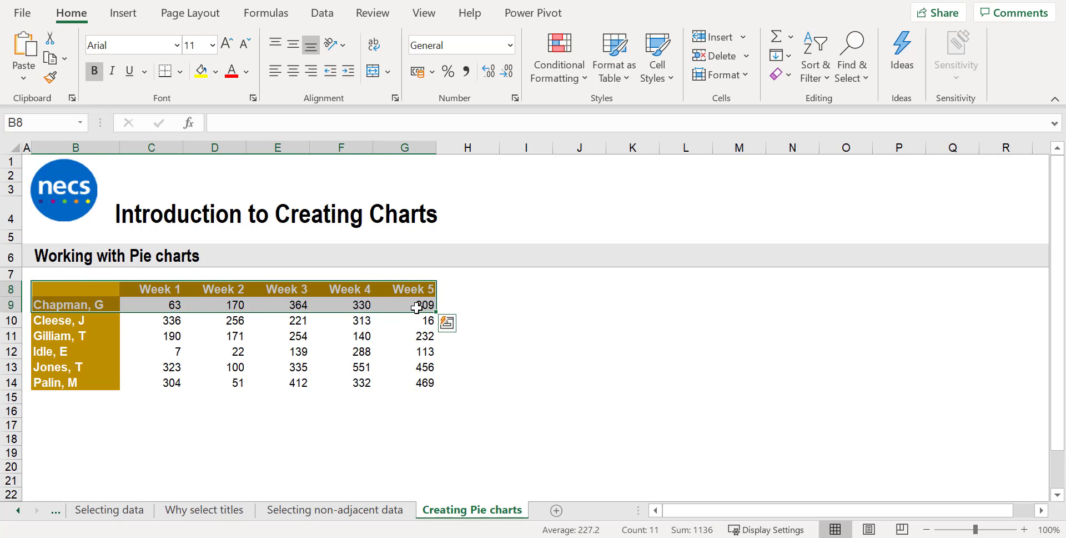
drag(72, 288, 169, 395)
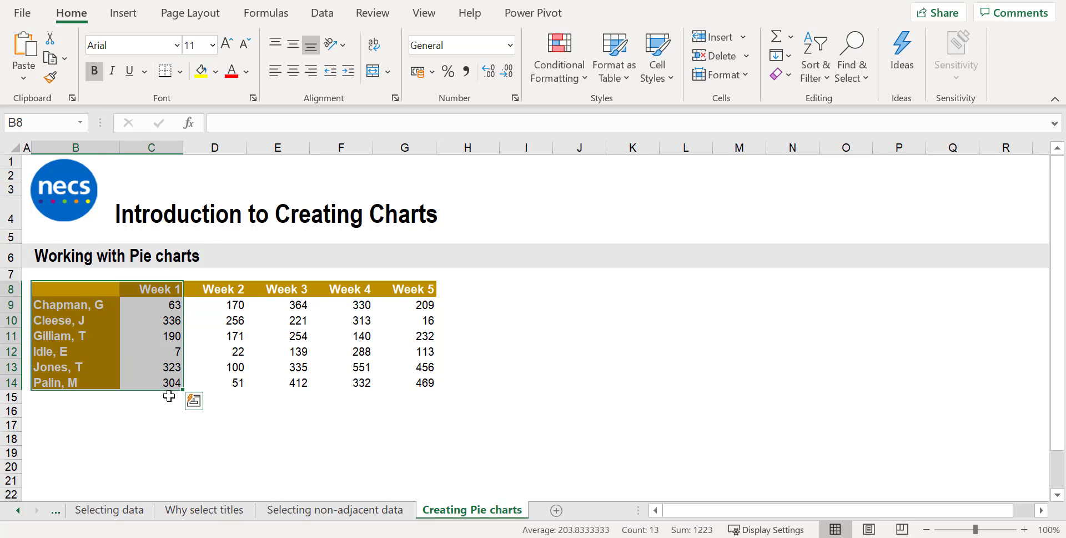
drag(119, 285, 431, 284)
drag(81, 336, 417, 338)
drag(71, 288, 84, 384)
ctrl+drag(218, 290, 225, 406)
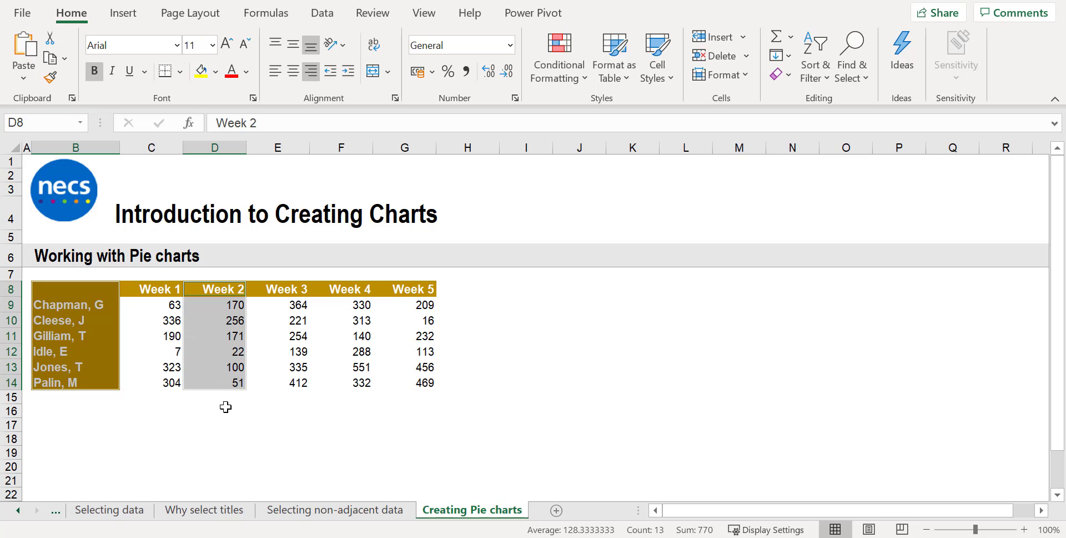
Insert a 3-D pie chart of the Week 3 data in E8:E14 with the row labels B8:B14
drag(72, 289, 74, 383)
ctrl+drag(276, 289, 279, 380)
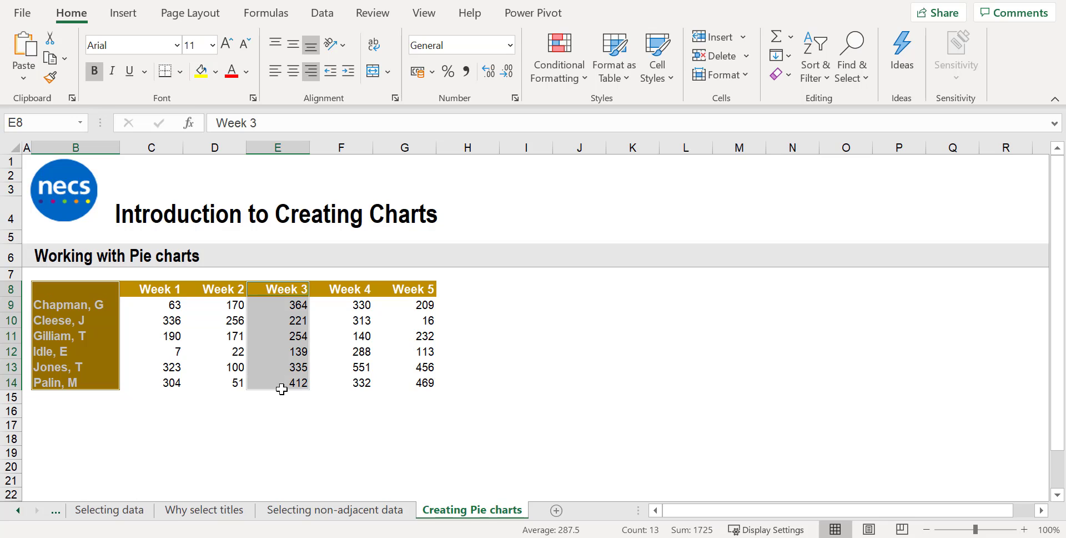
click(122, 14)
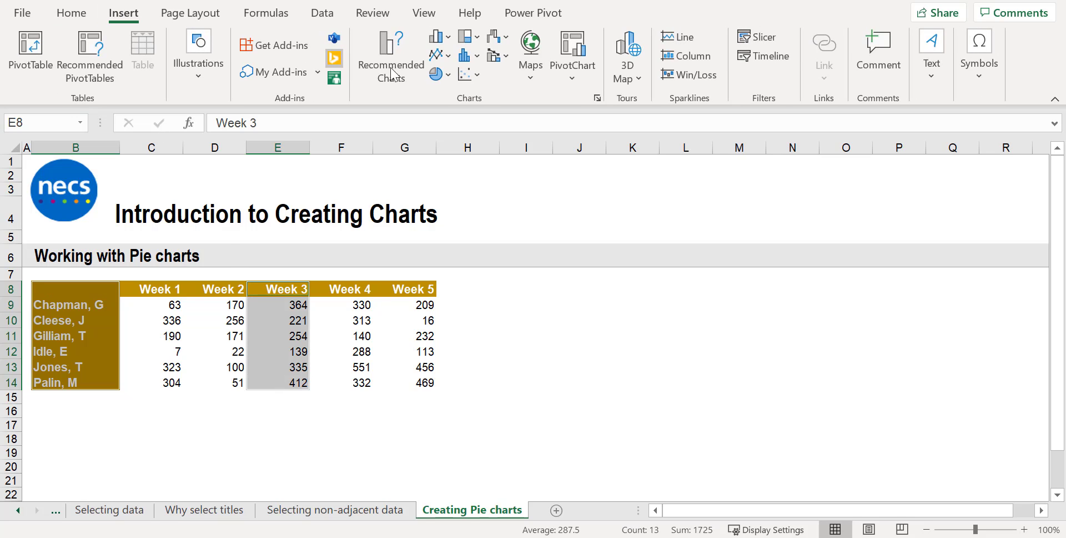
click(446, 76)
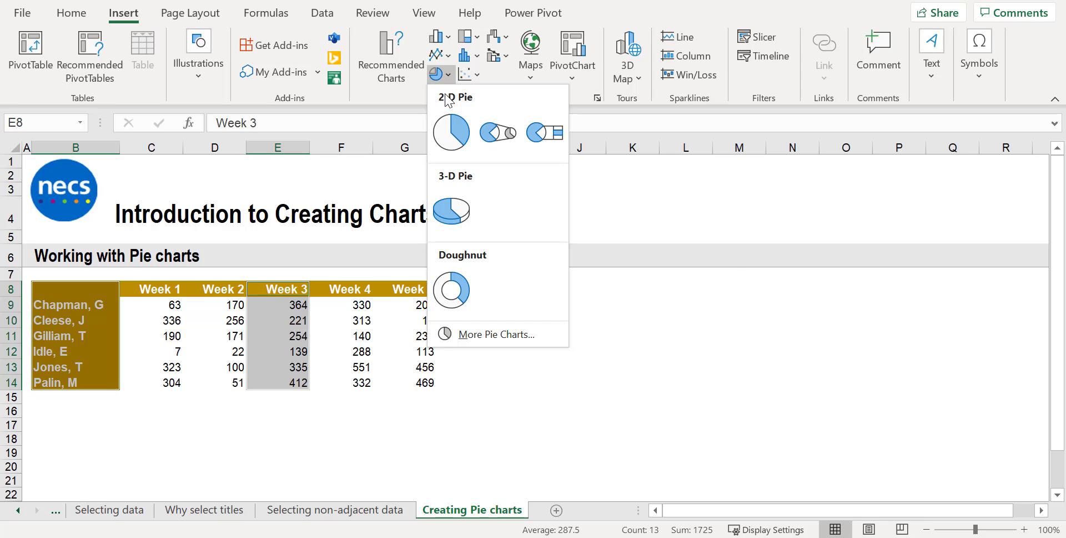
click(447, 209)
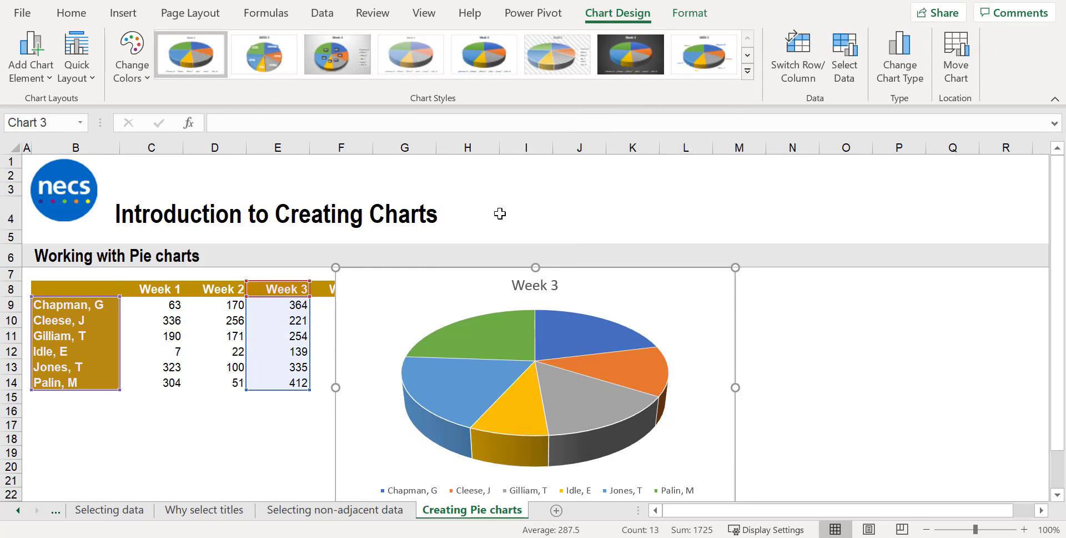
Move the pie chart to a new sheet named Week 3
click(961, 78)
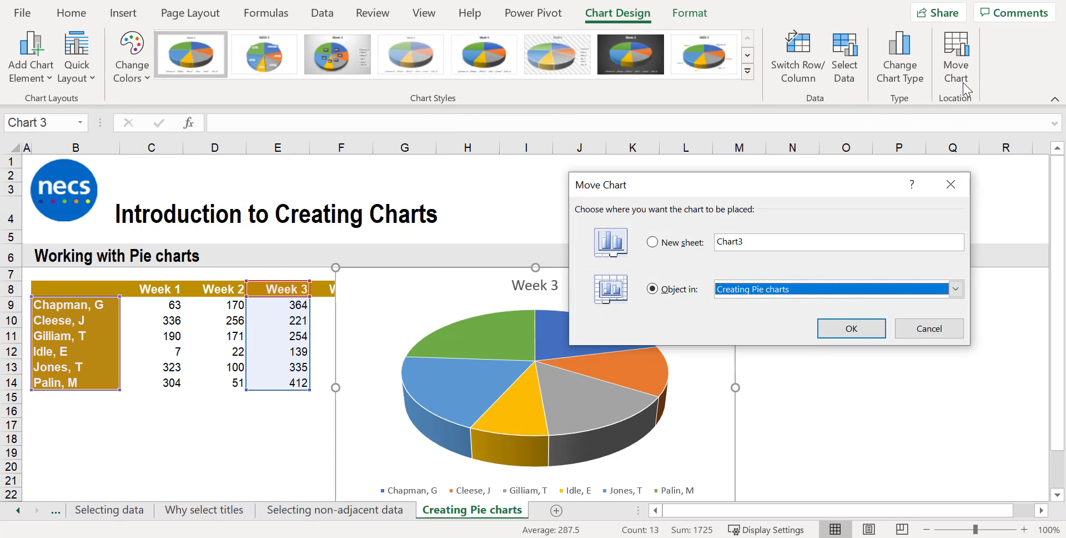
click(694, 242)
text(Week 3)
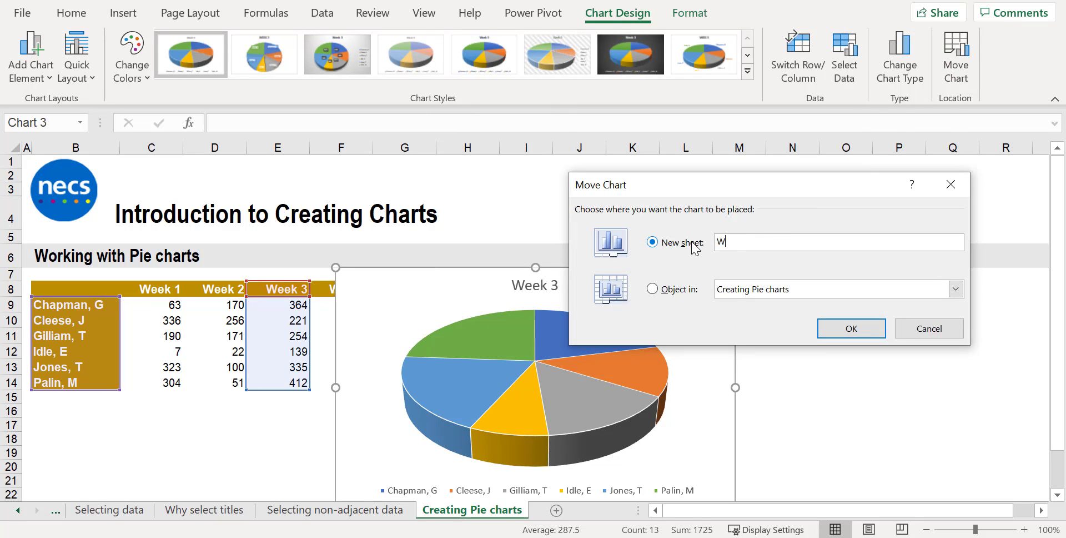
click(851, 328)
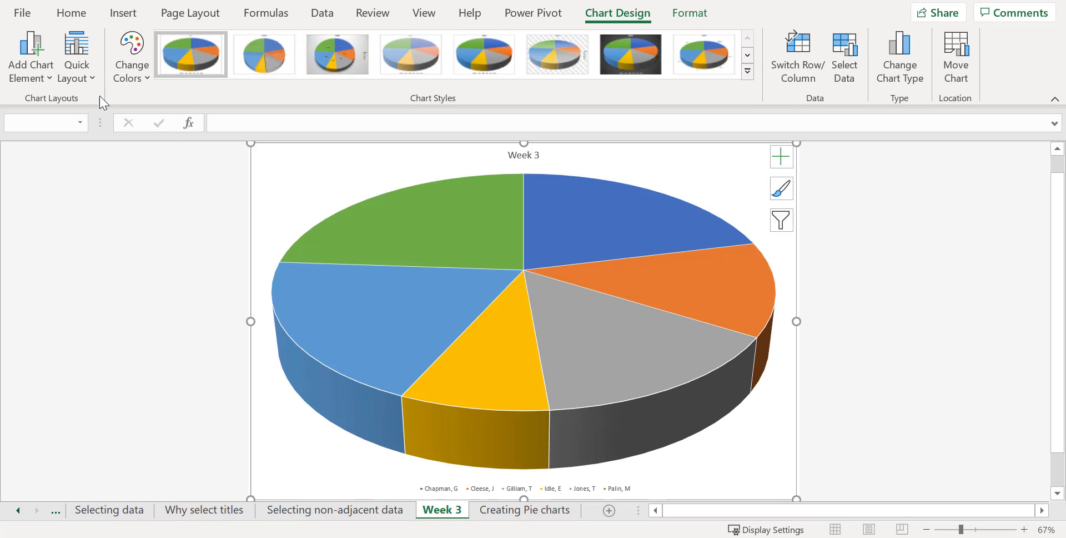
Apply the quick layout that labels slices with category name and value without title or legend, and the second chart style
click(77, 68)
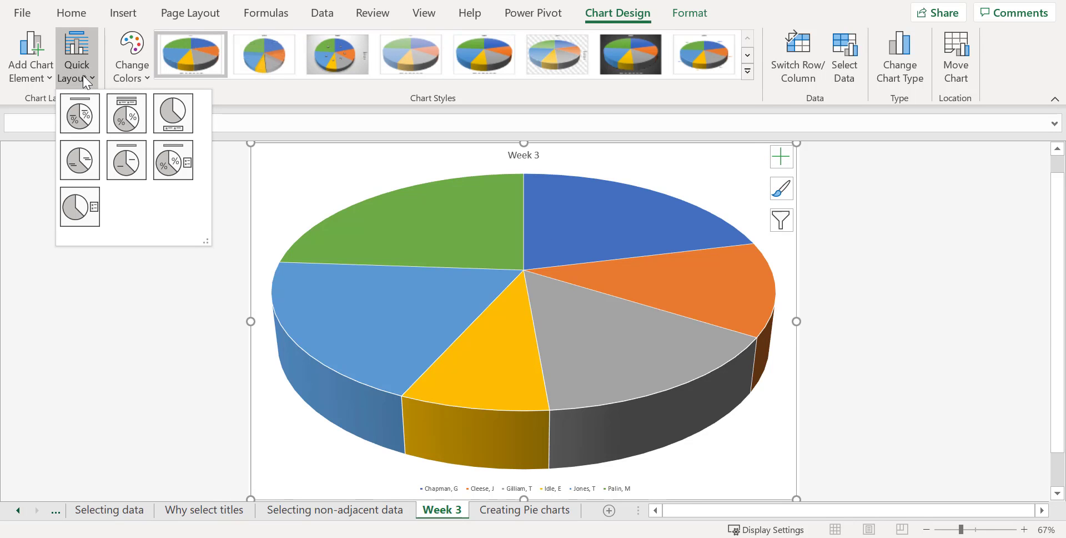
click(88, 161)
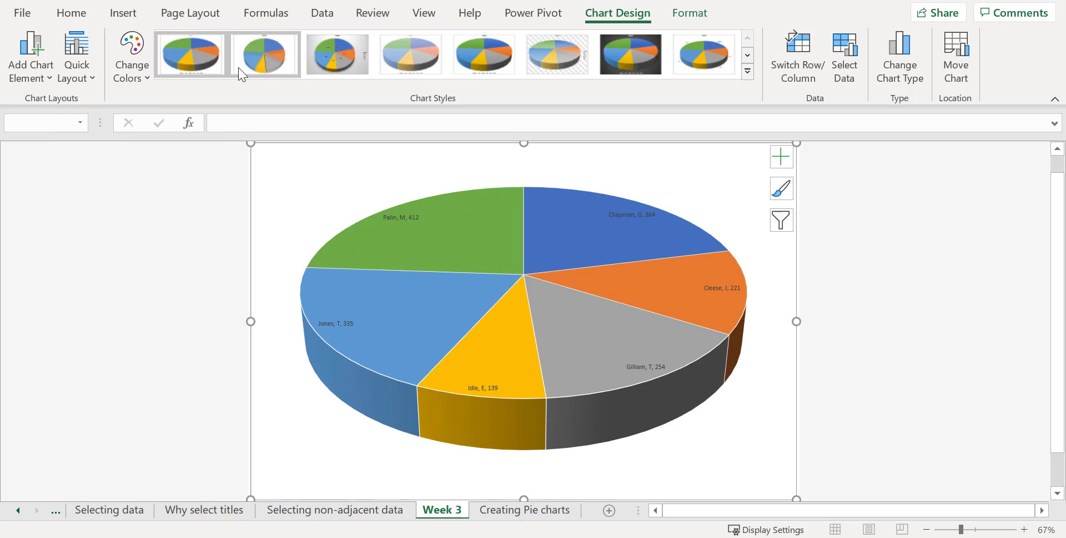
click(238, 68)
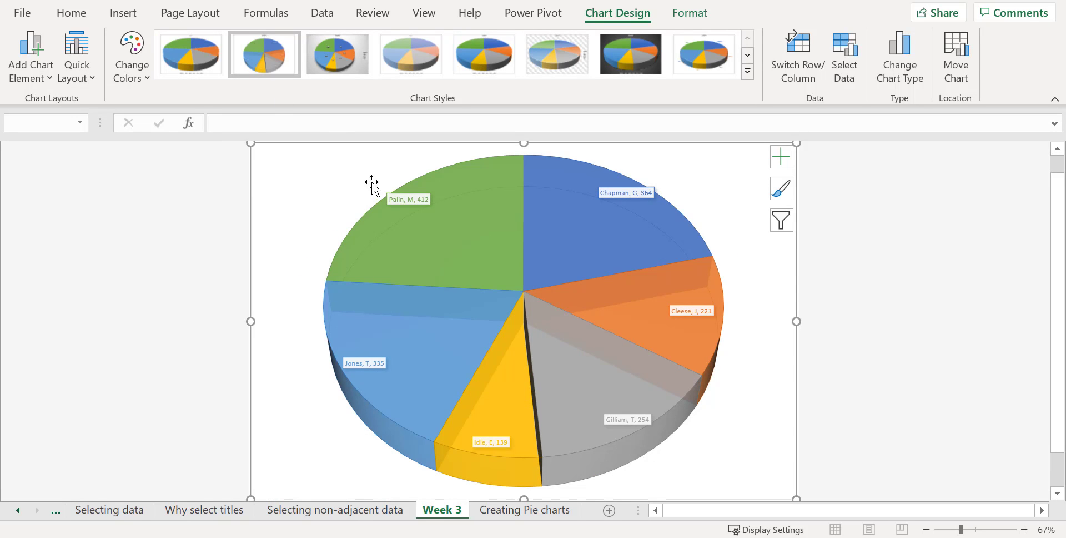
Set the font size of the pie chart's data labels to 18
click(395, 197)
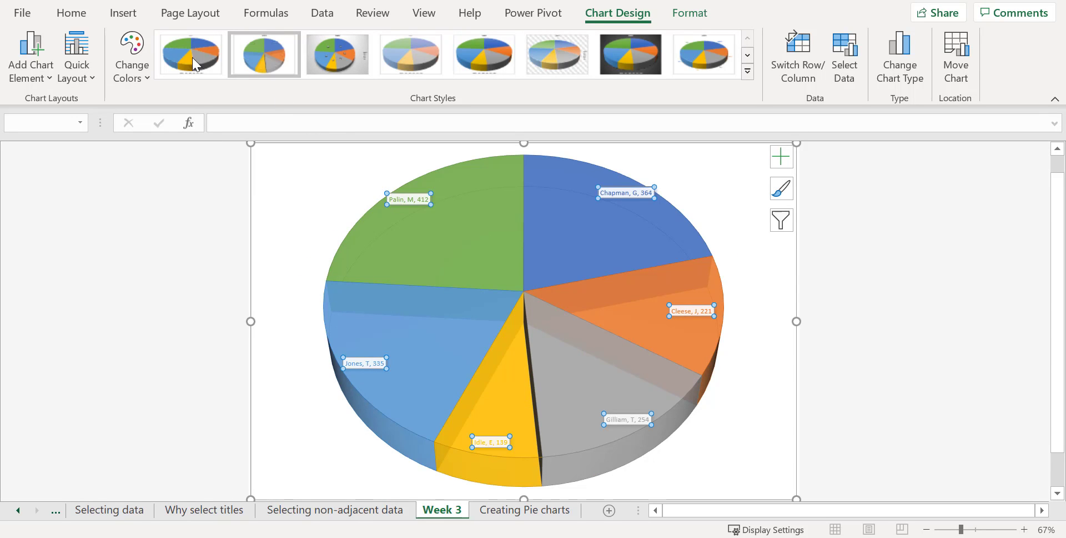
click(79, 15)
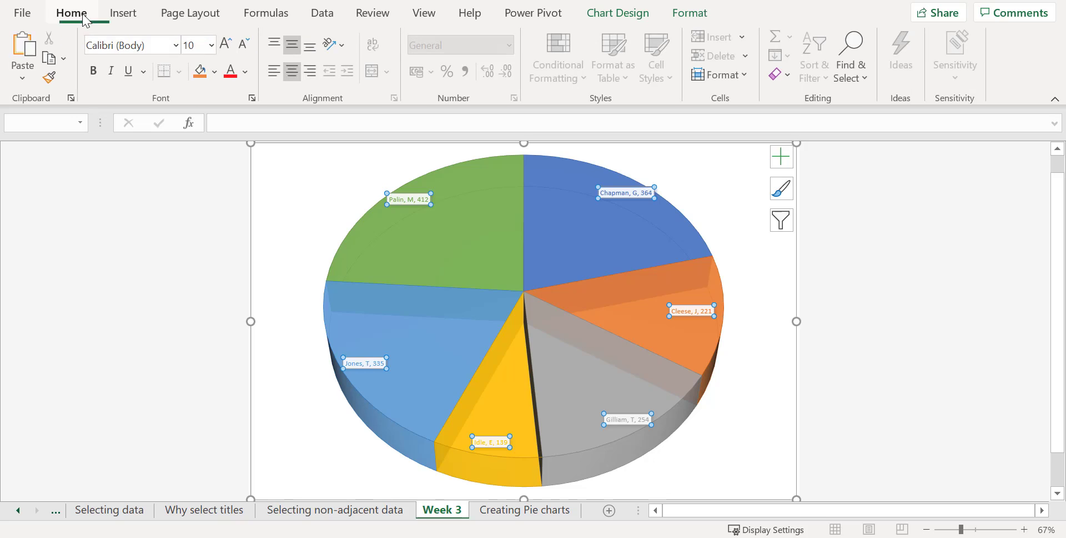
click(212, 45)
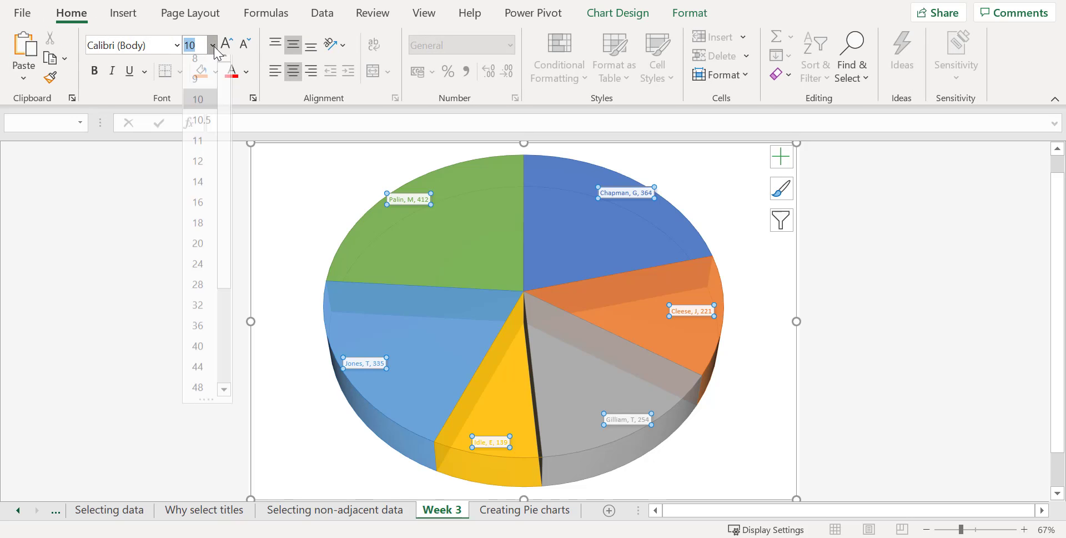
click(206, 230)
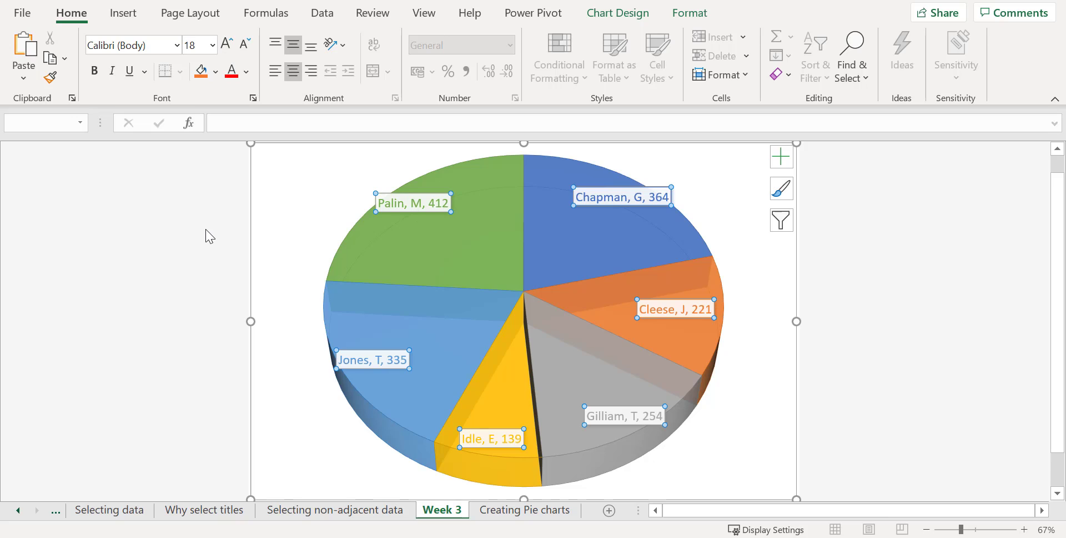
Fill the chart area behind the pie with the white marble texture and deselect the chart
click(285, 191)
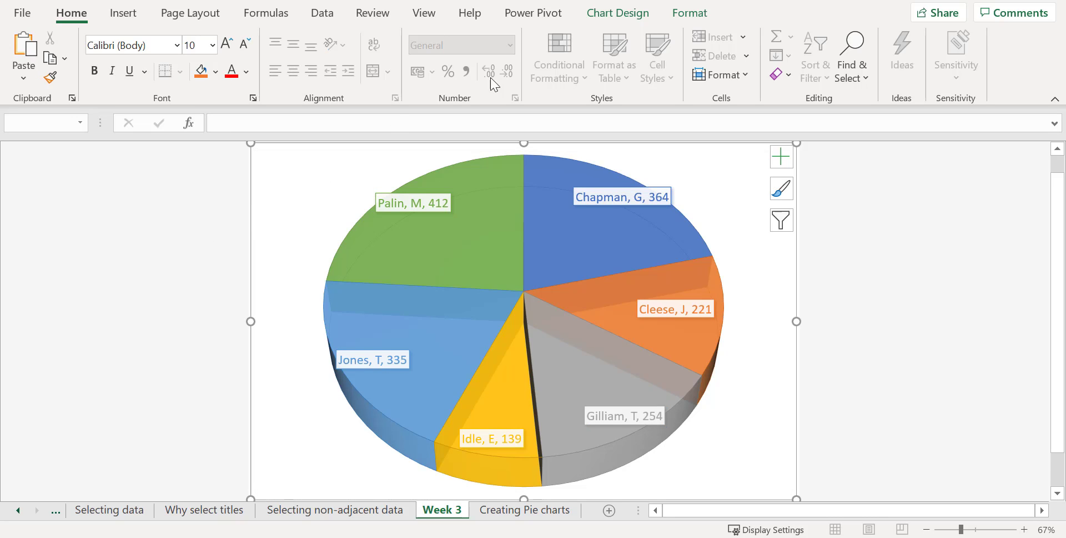
click(690, 13)
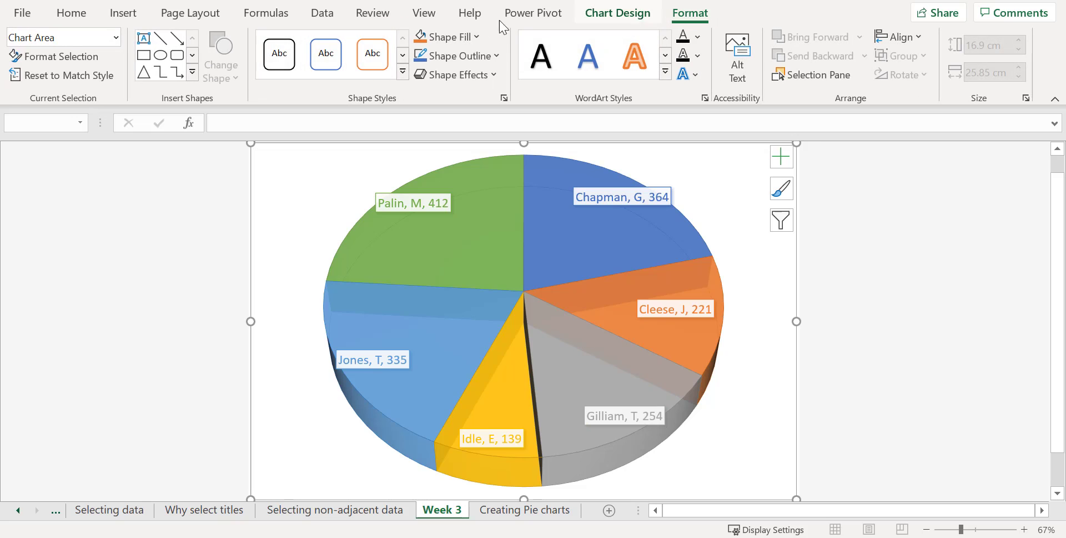
click(474, 38)
mouse_move(461, 347)
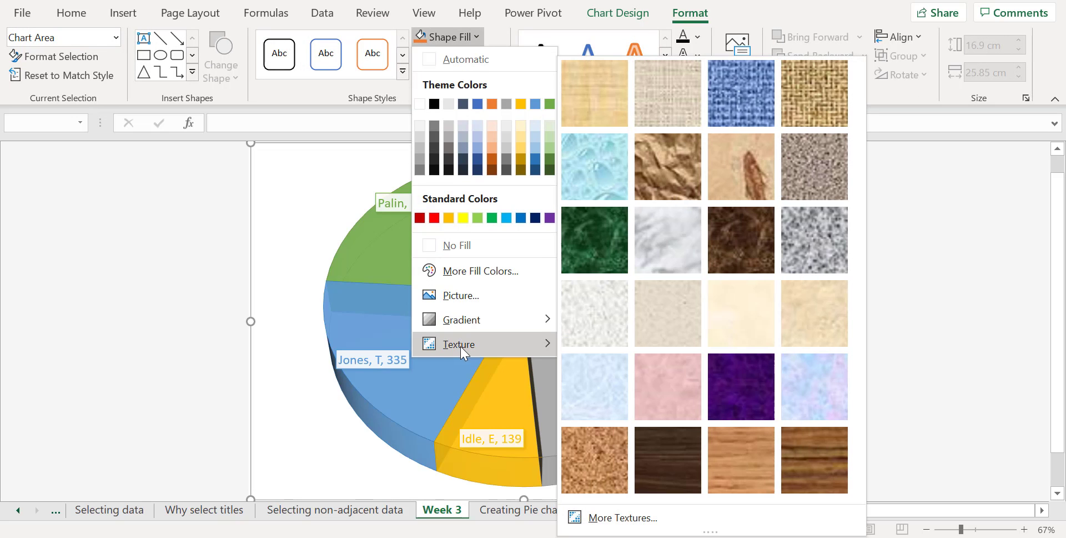
click(674, 242)
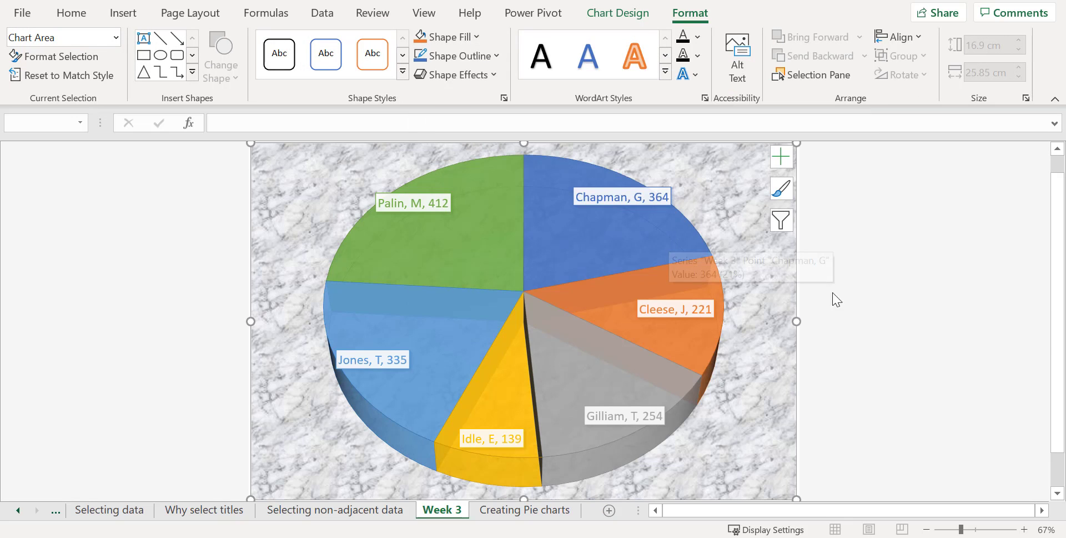
click(865, 303)
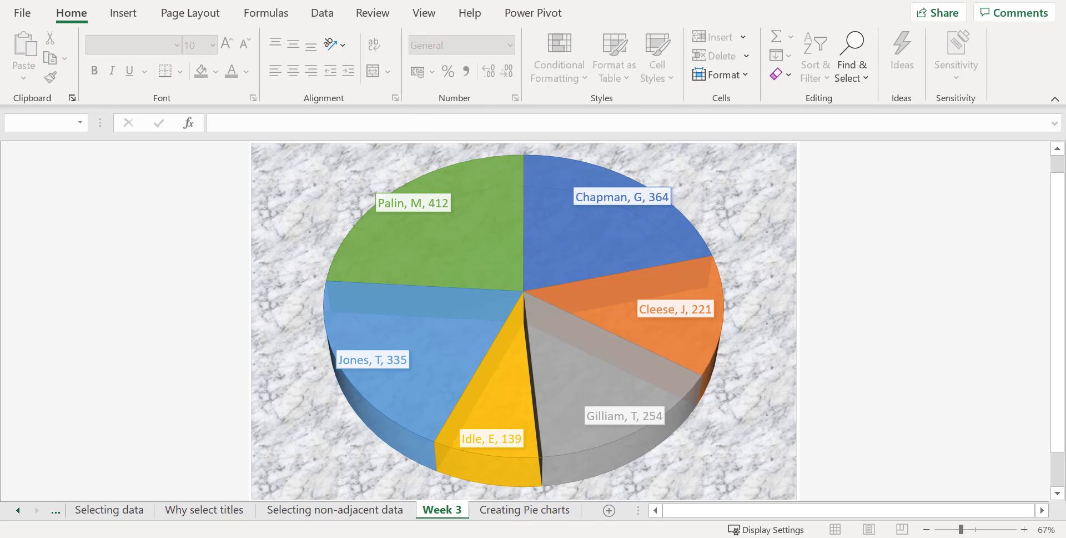